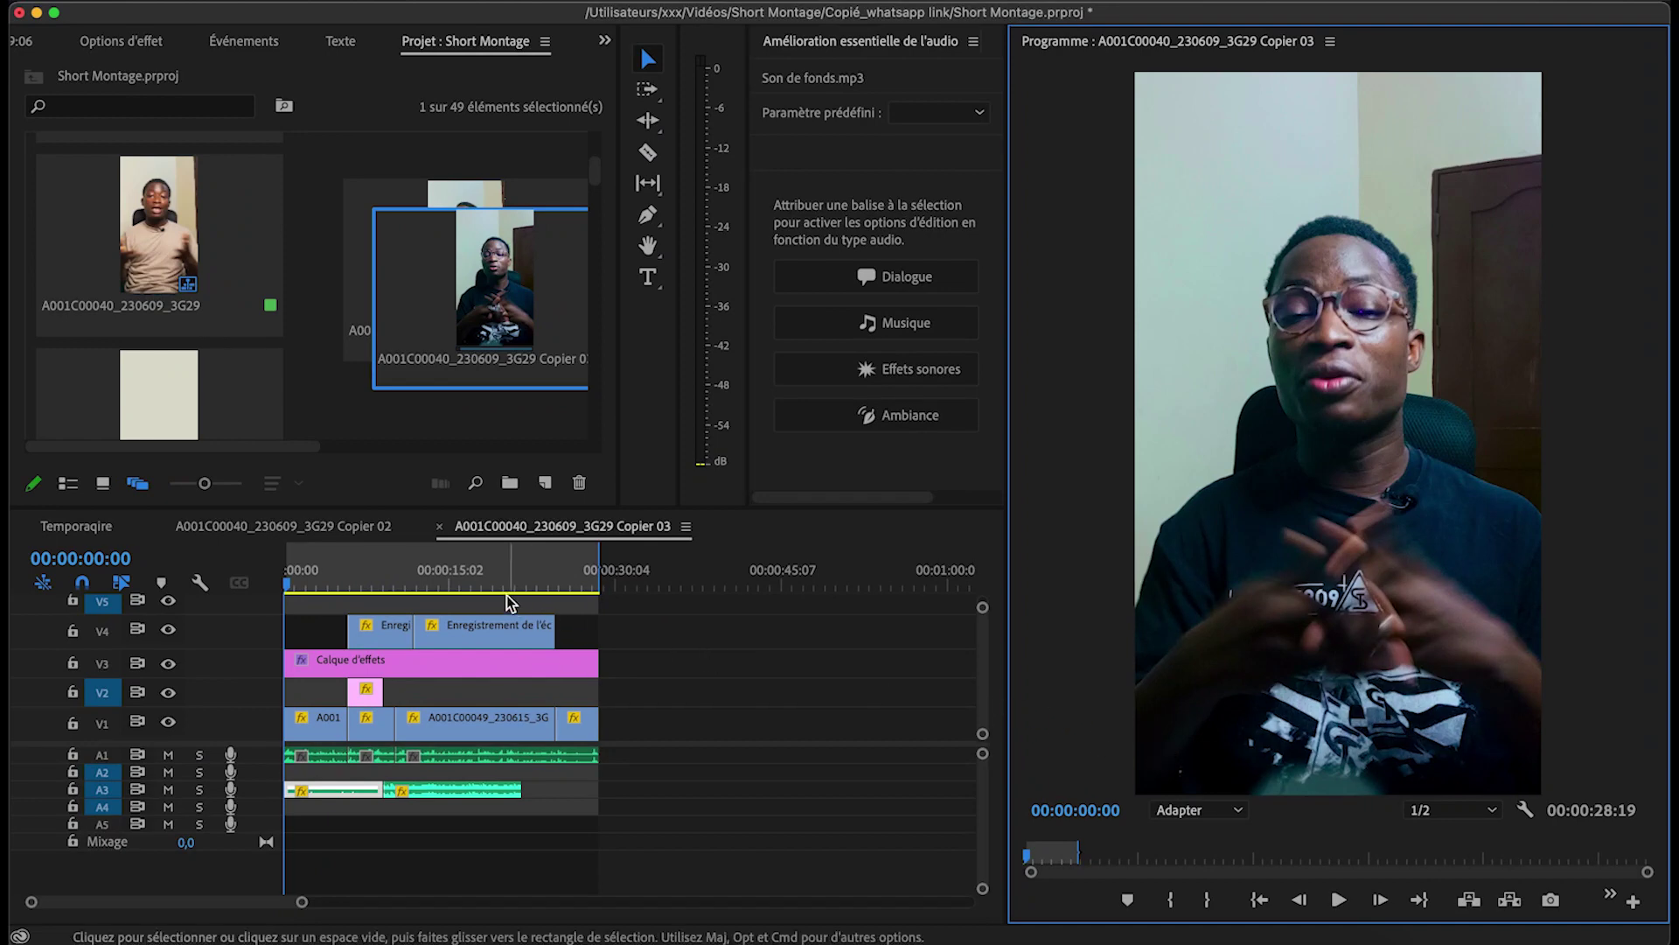
# Scrub the sequence from the start to 00:00:19:11, where the Pixabay music page overlay appears
pyautogui.moveTo(322, 576); pyautogui.dragTo(394, 582)
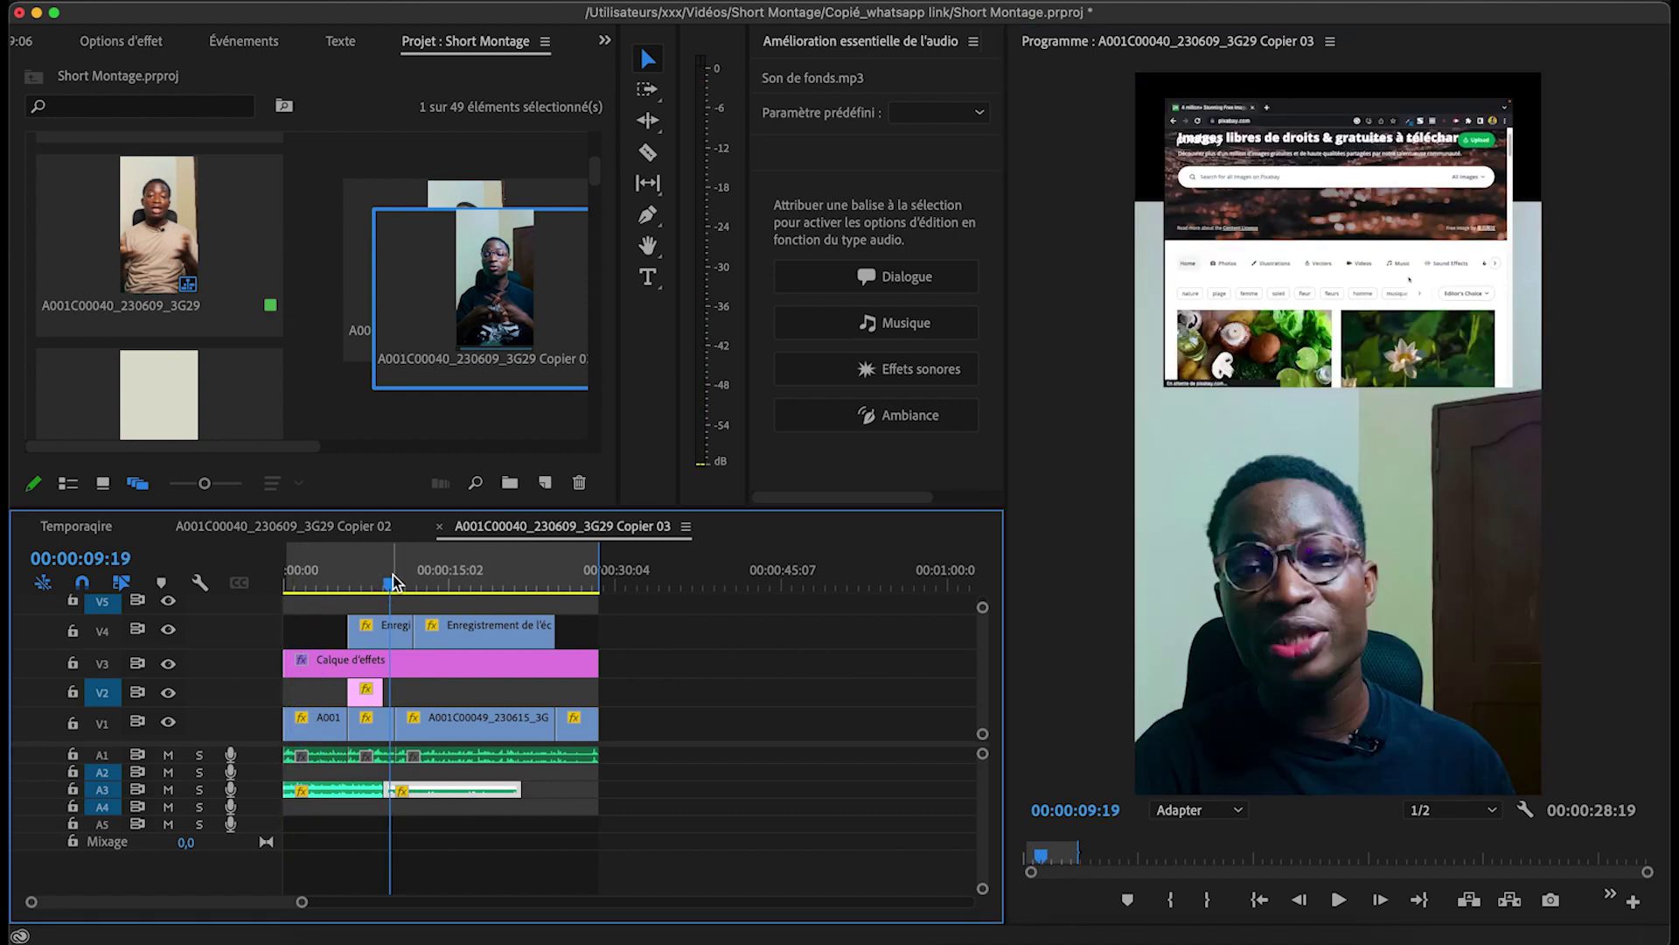
pyautogui.moveTo(394, 582); pyautogui.dragTo(502, 592)
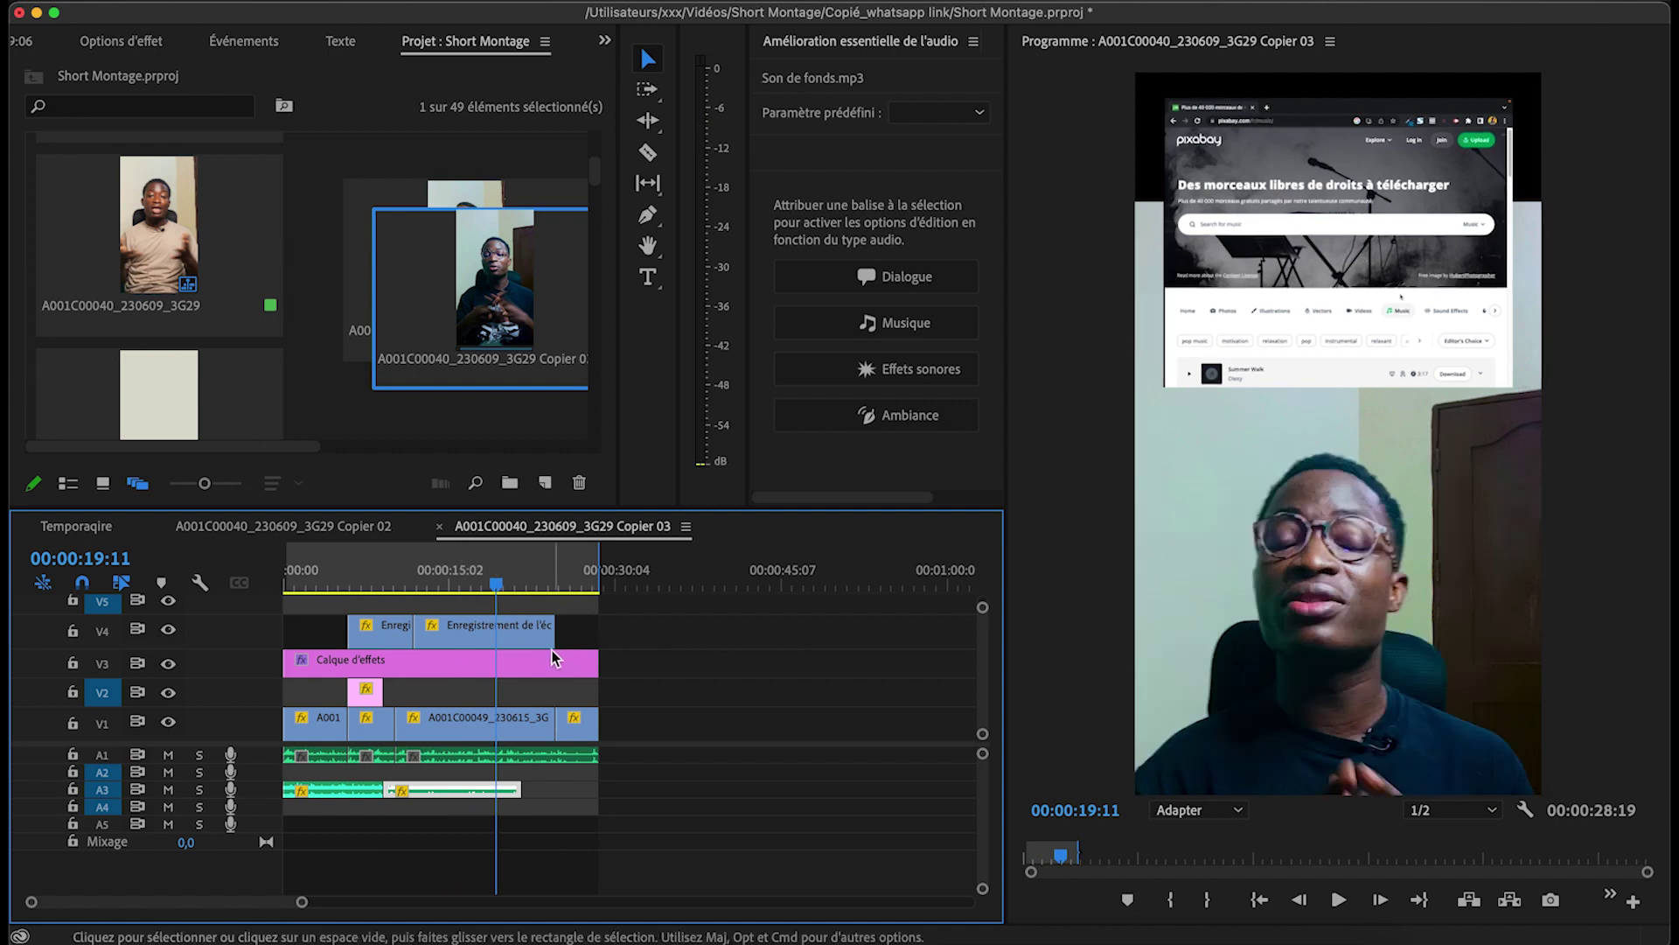
pyautogui.moveTo(553, 658)
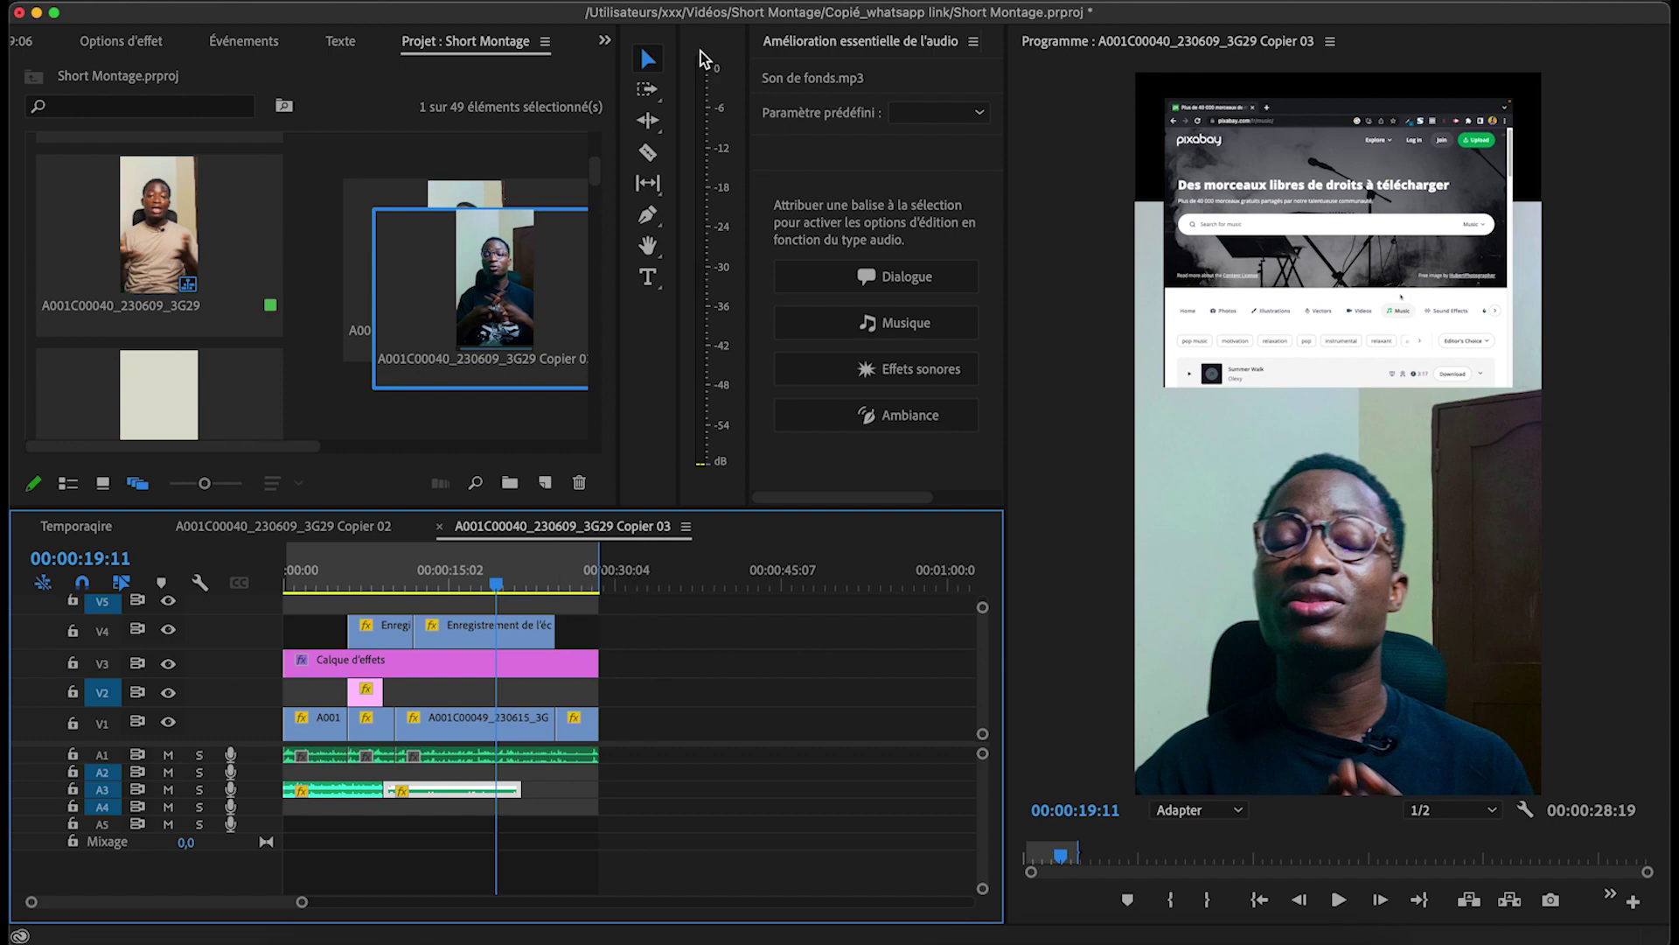
# Show the Texte panel, move the playhead to 00:00:07:19, and start Transcrire la séquence
pyautogui.click(761, 2)
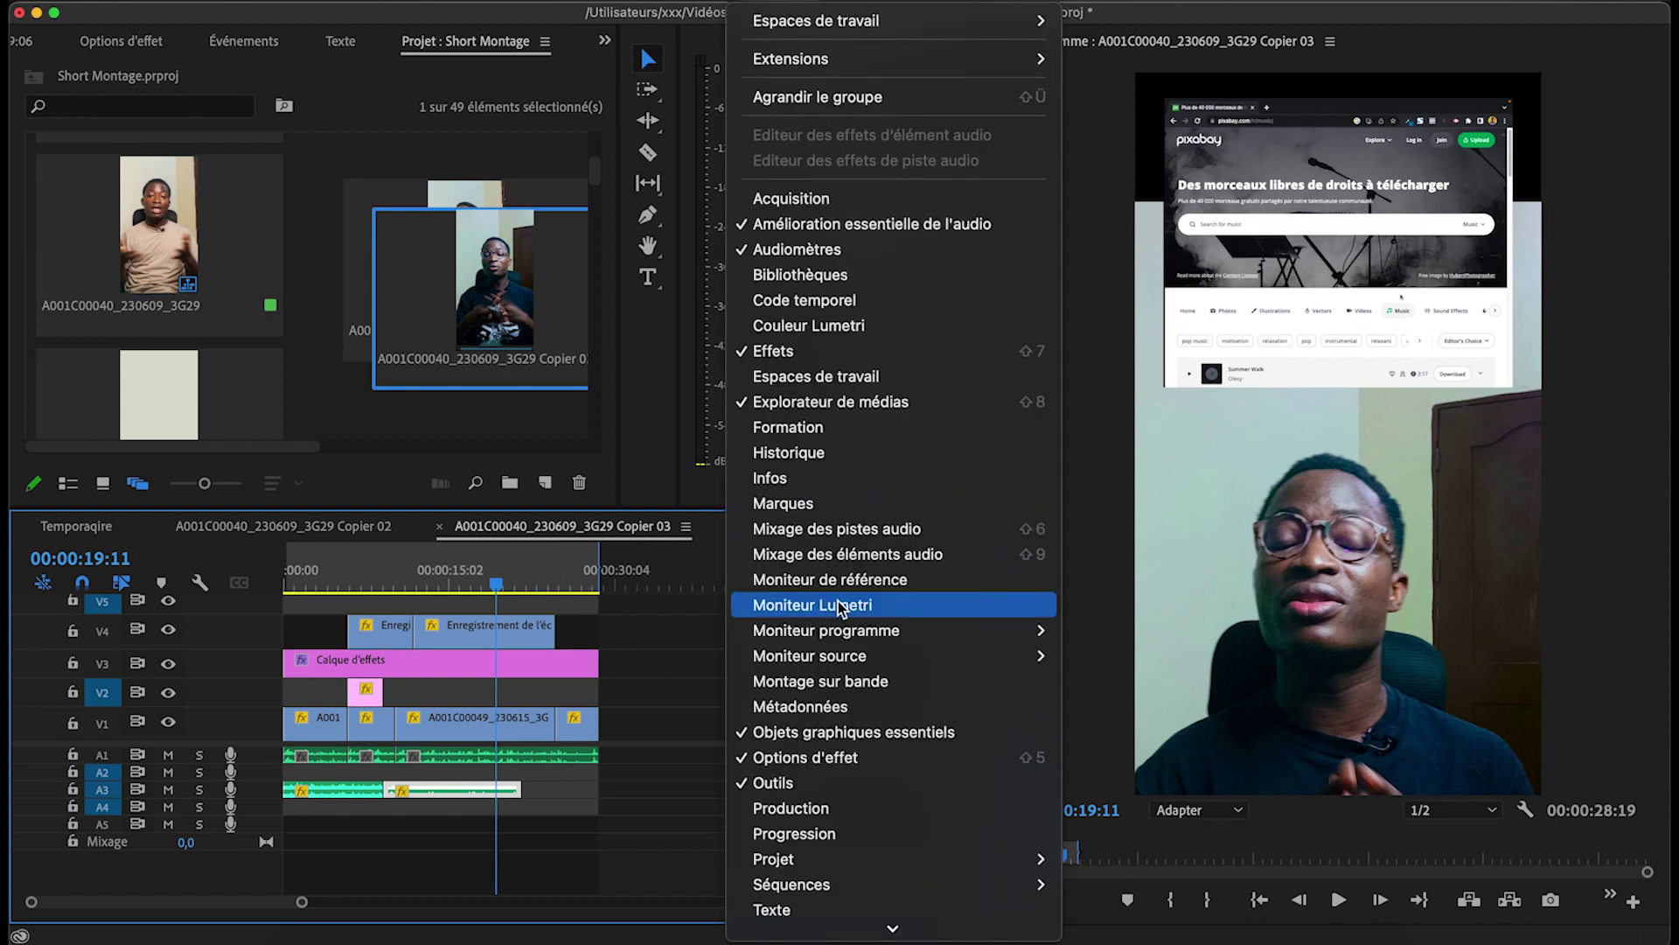
pyautogui.scroll(-1, 844, 588)
pyautogui.click(809, 899)
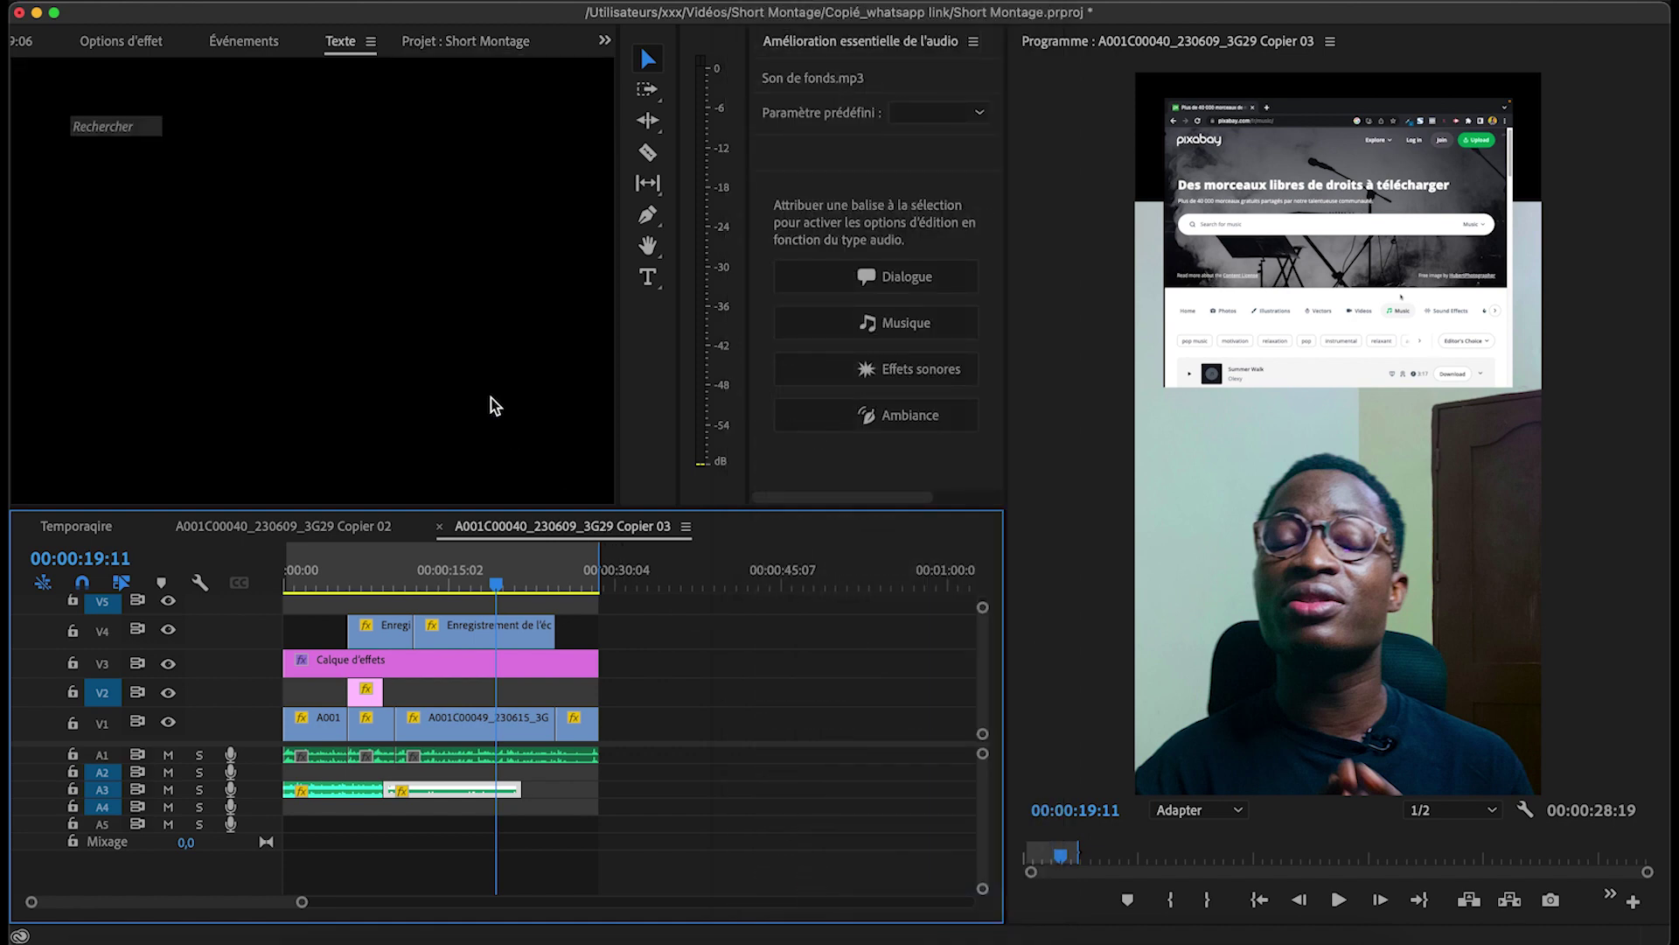
pyautogui.moveTo(495, 582); pyautogui.dragTo(367, 581)
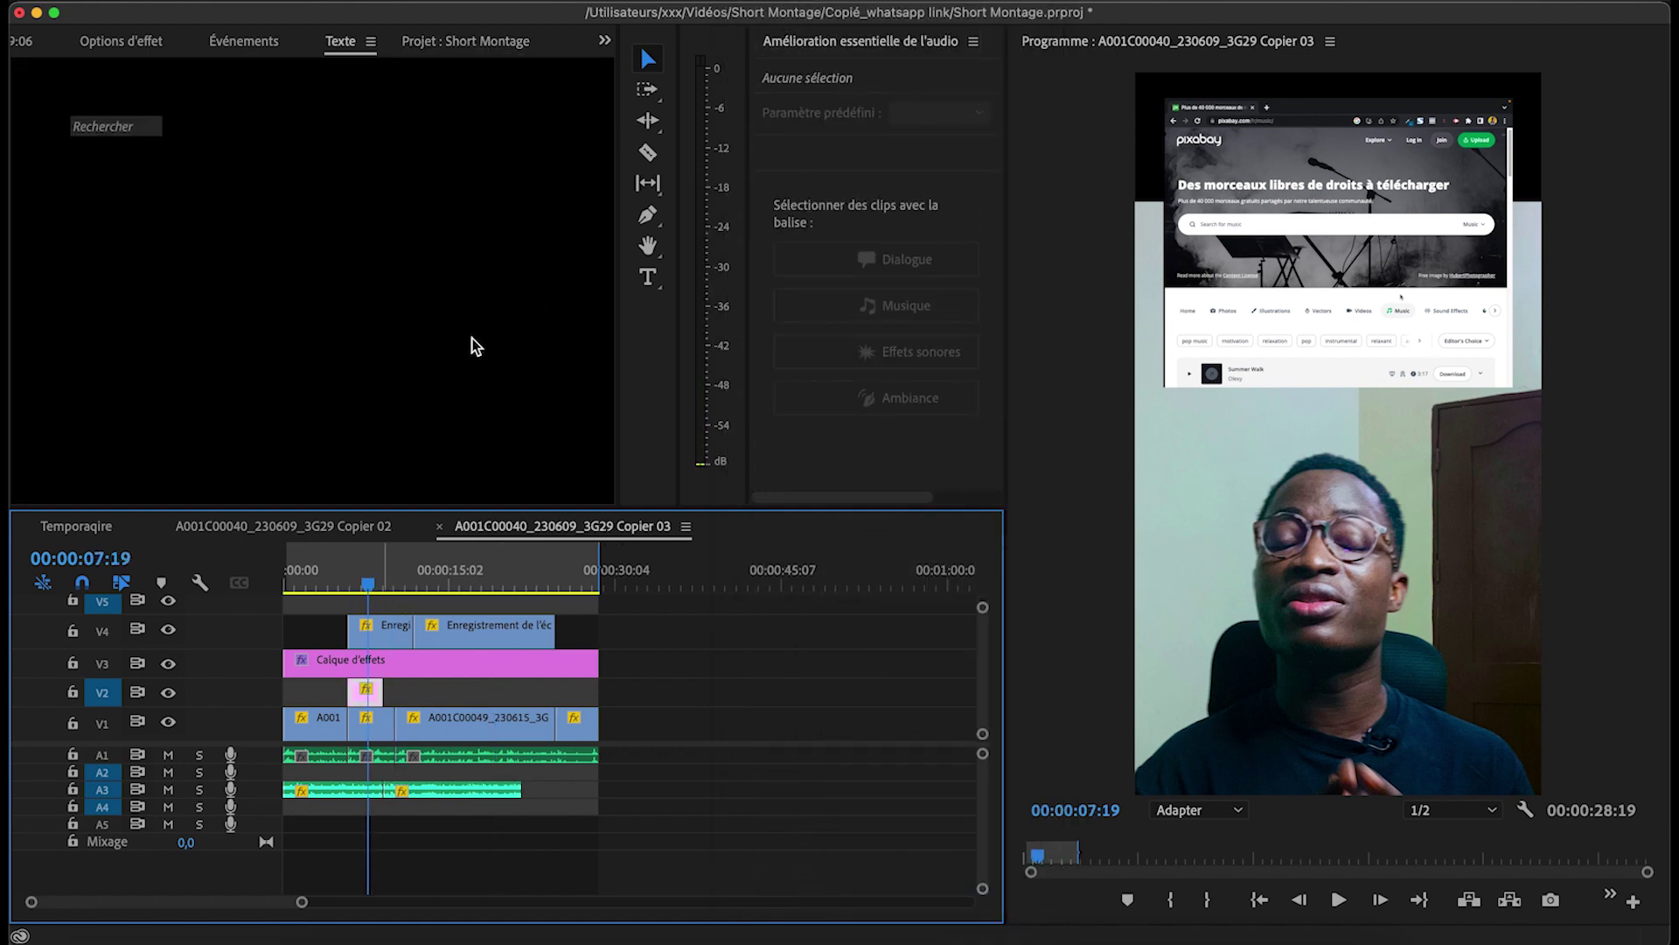
pyautogui.click(330, 267)
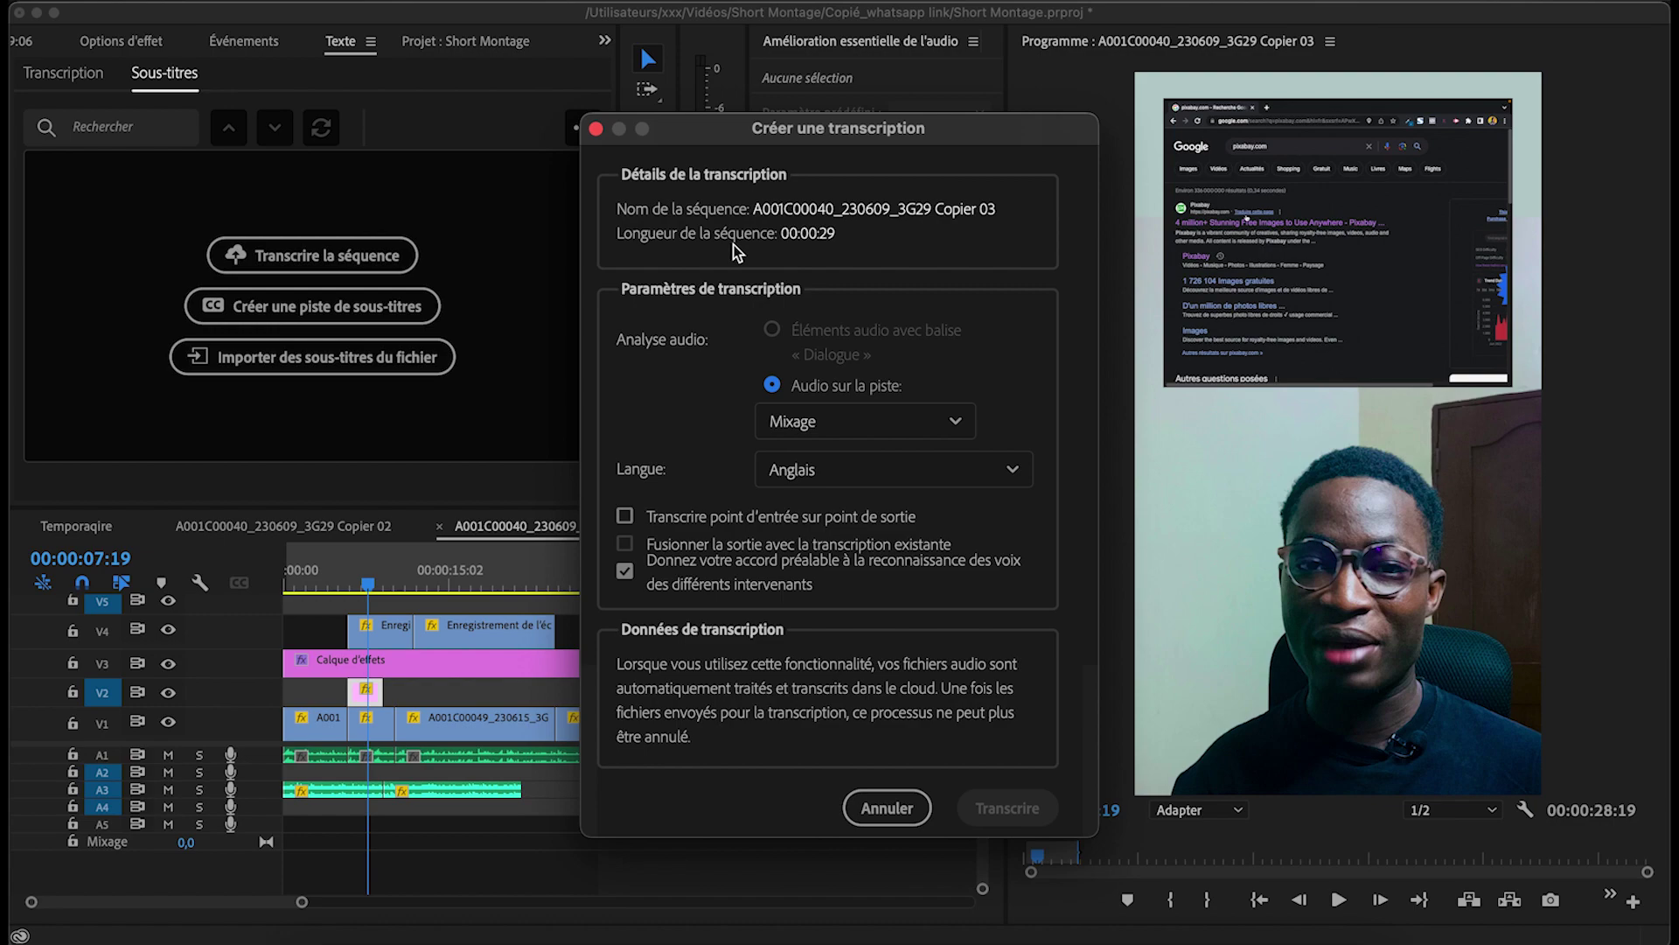
# Switch from Premiere Pro to the Clipchamp home page in Chrome
pyautogui.click(463, 935)
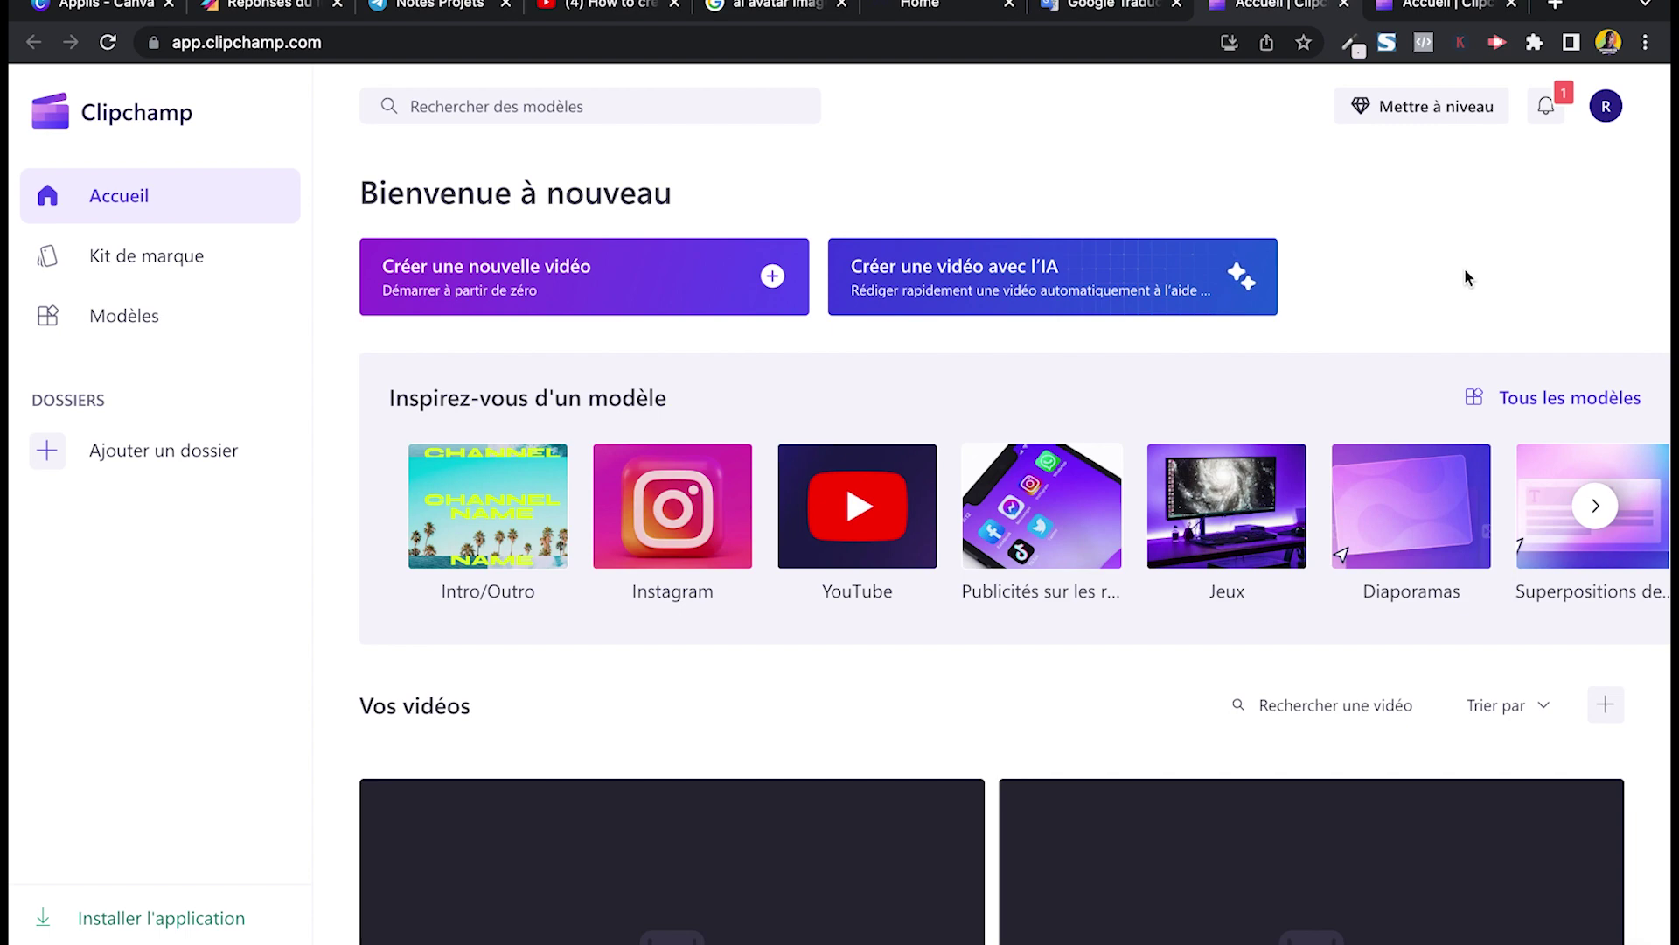
# Browse Clipchamp's saved Vidéo sans titre projects, then return to Premiere Pro
pyautogui.scroll(-1, 1466, 271)
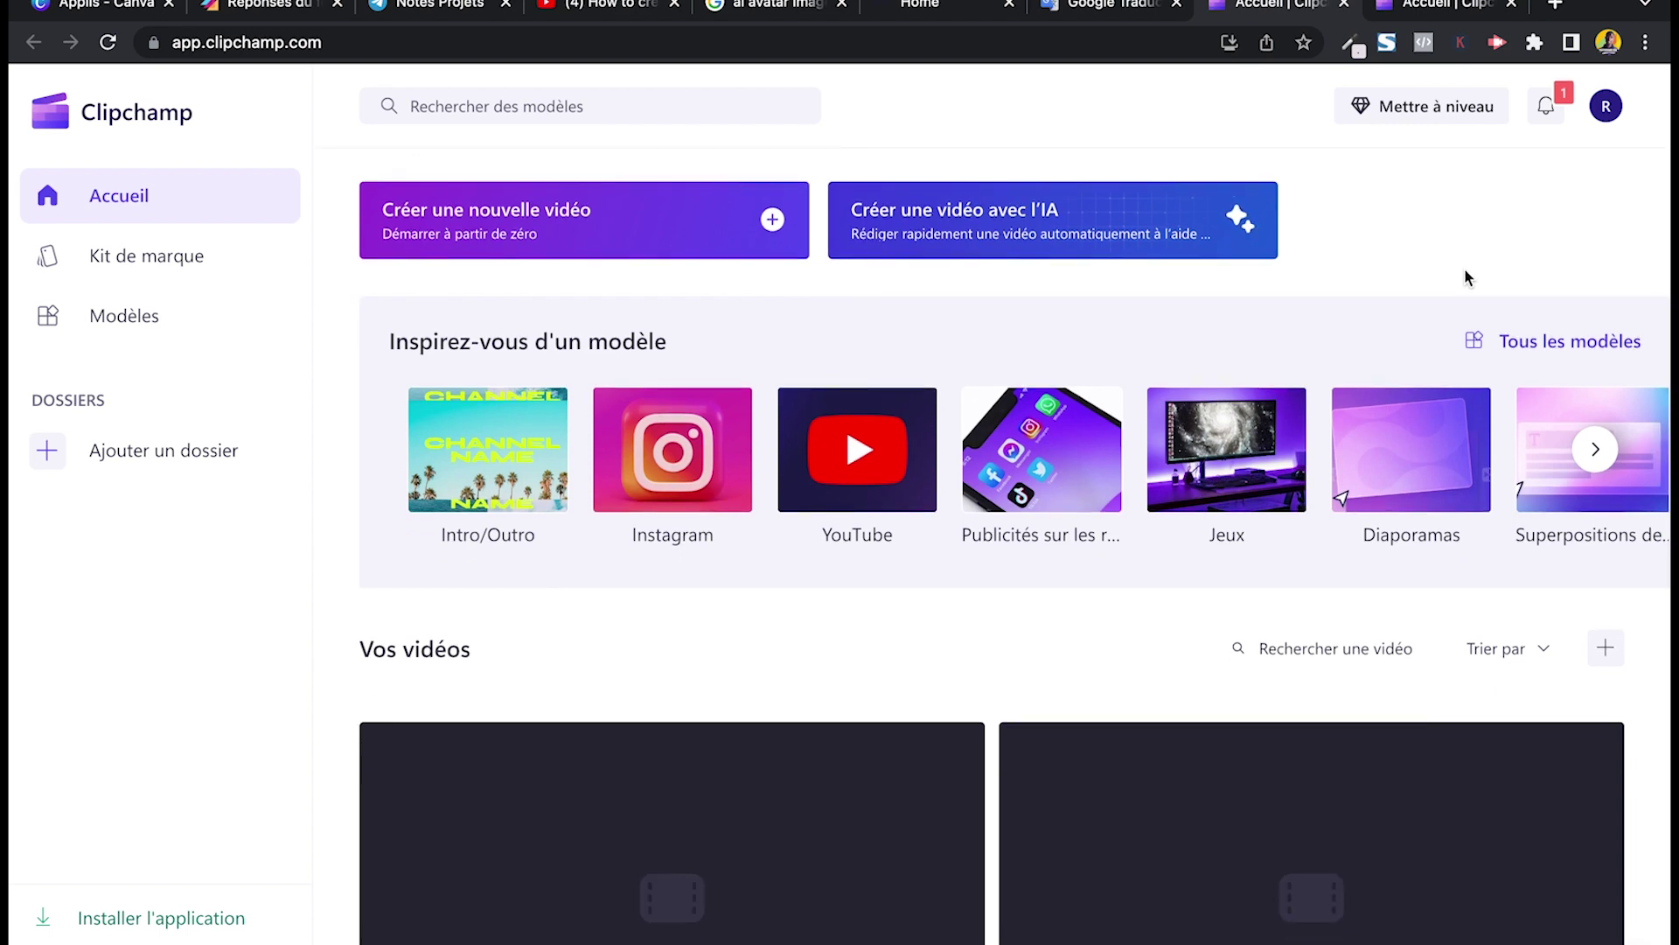
pyautogui.scroll(-1, 1466, 271)
pyautogui.scroll(-2, 1466, 271)
pyautogui.scroll(-2, 1466, 270)
pyautogui.scroll(-1, 1466, 270)
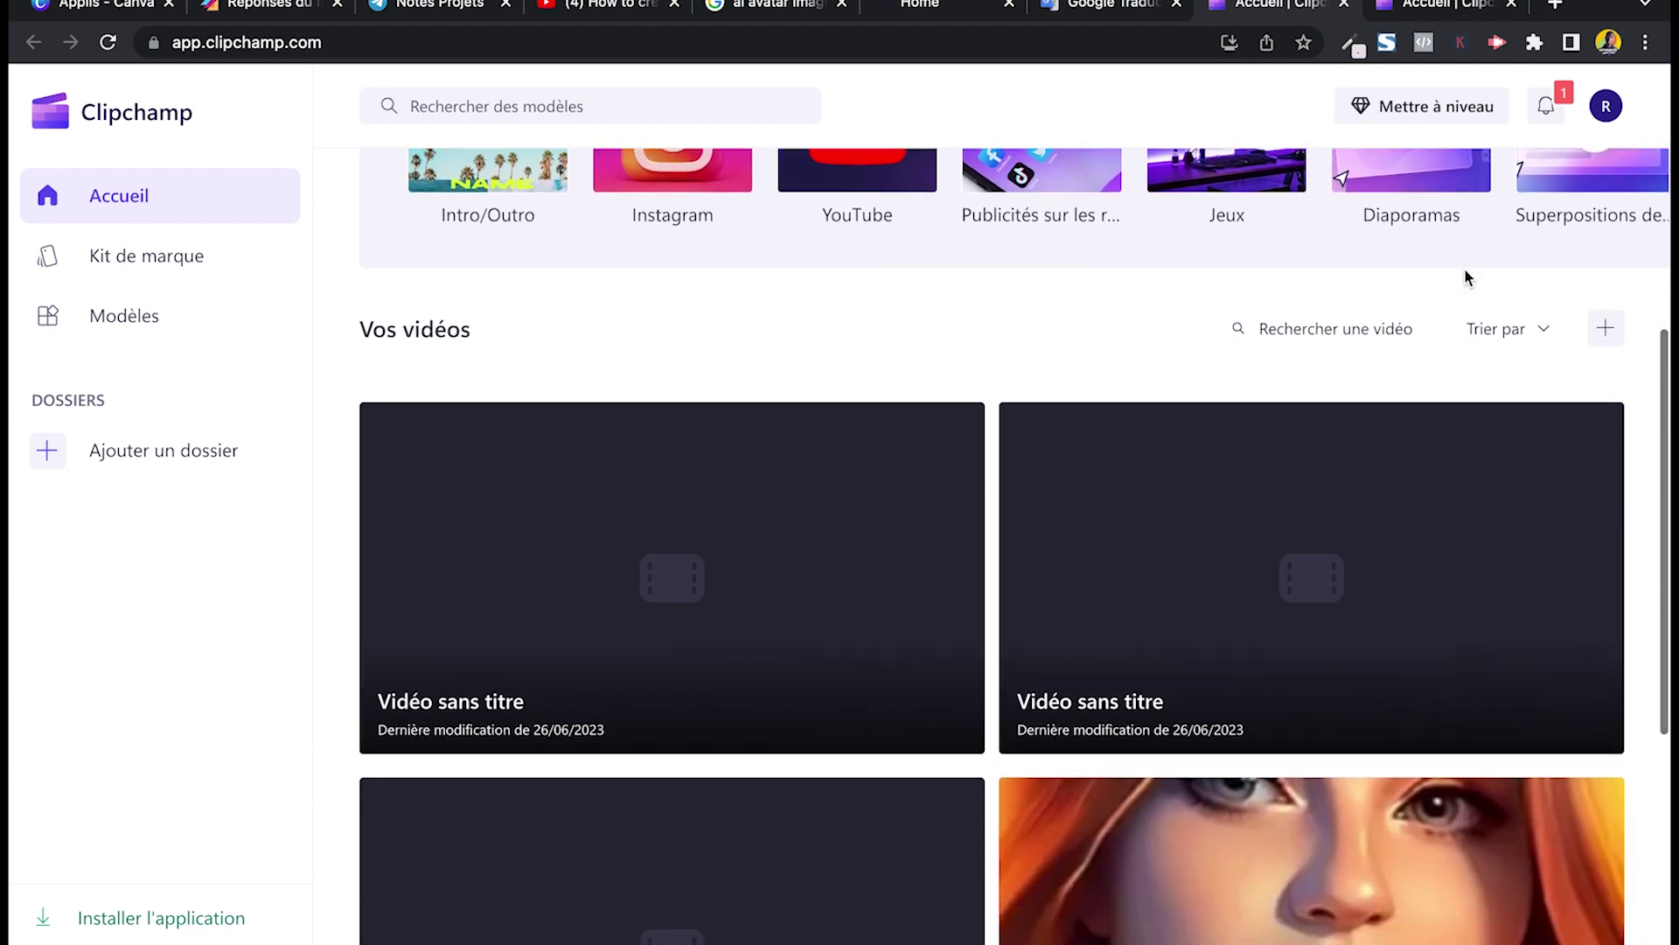
pyautogui.scroll(-2, 1466, 270)
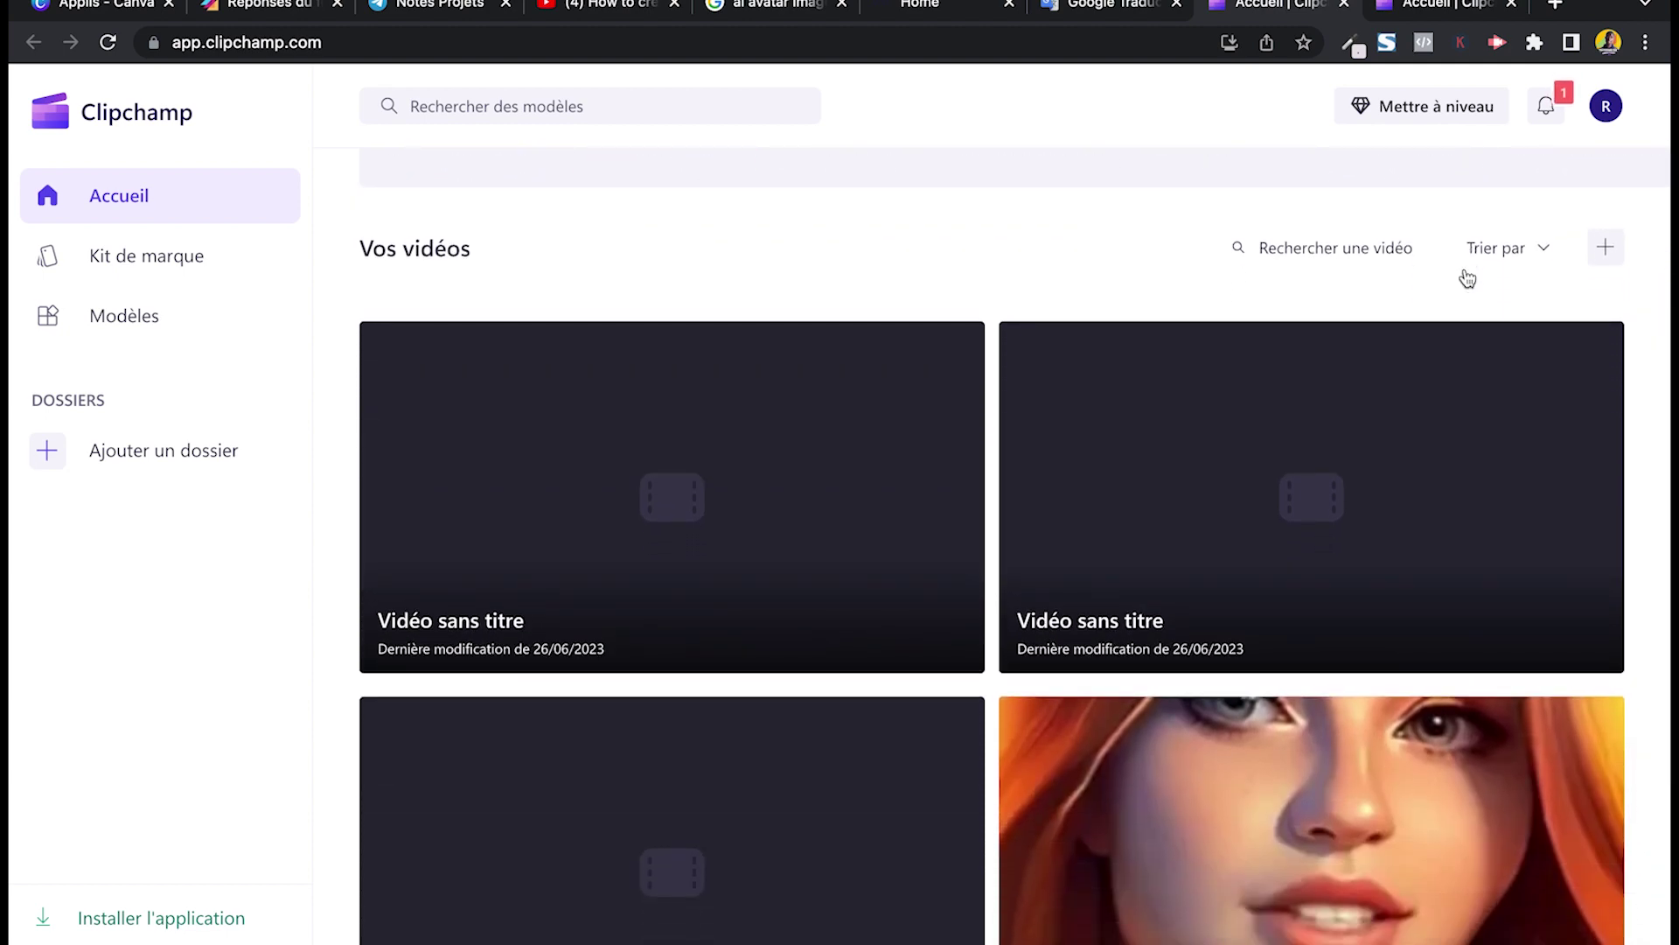
pyautogui.scroll(3, 1467, 278)
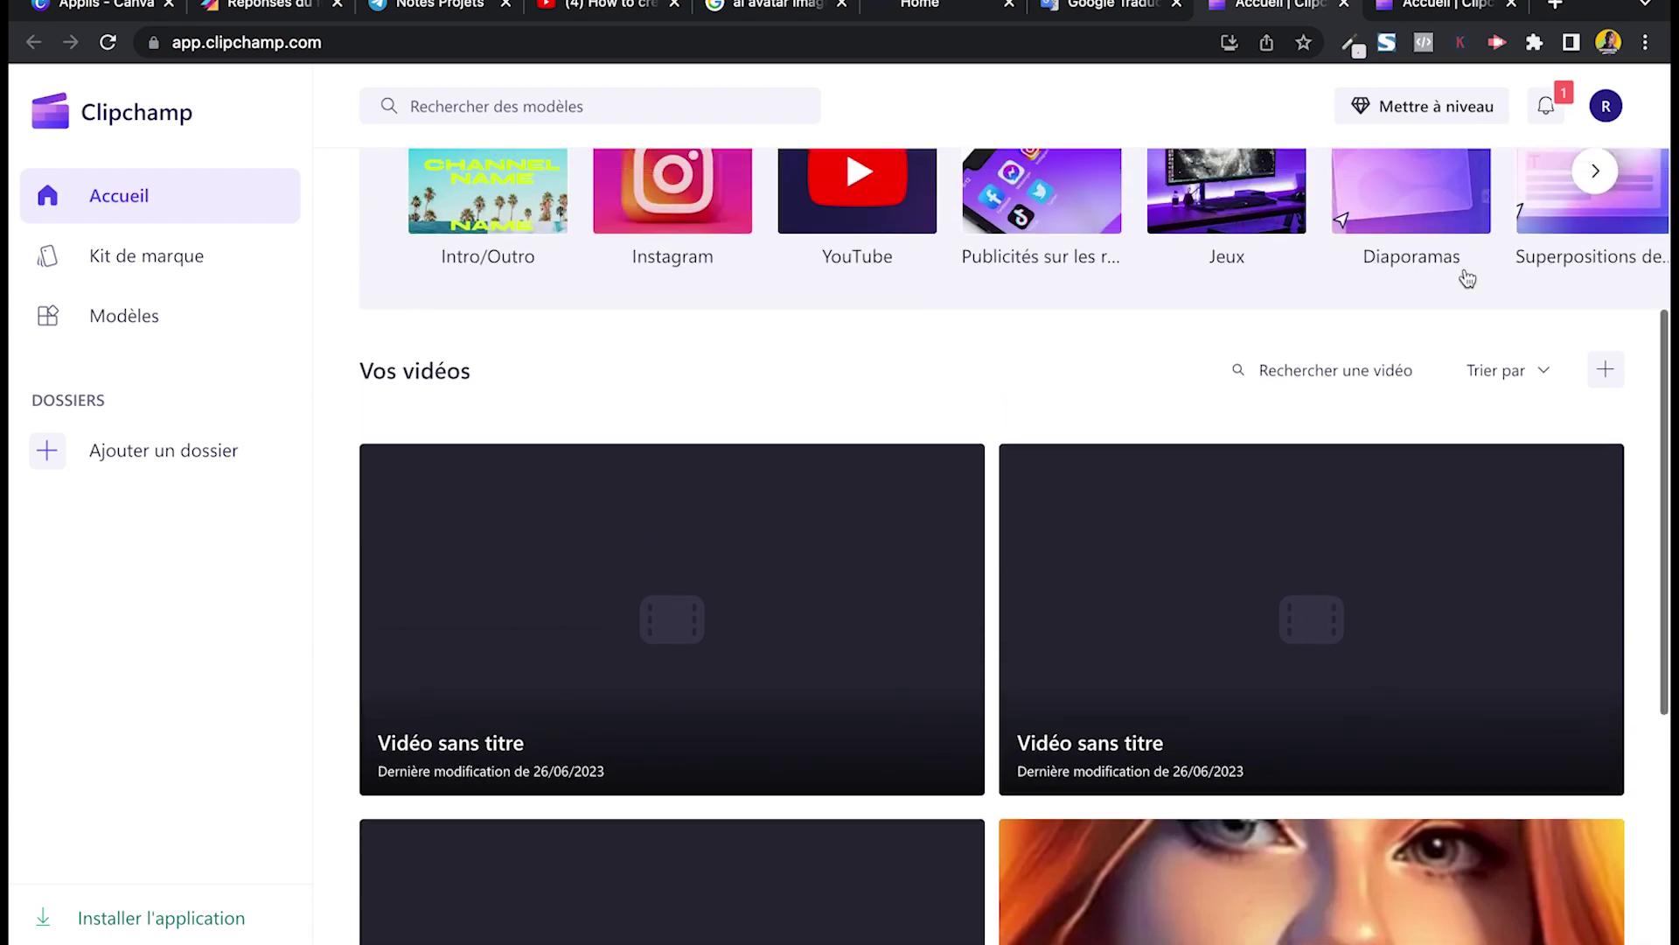
pyautogui.scroll(5, 1468, 278)
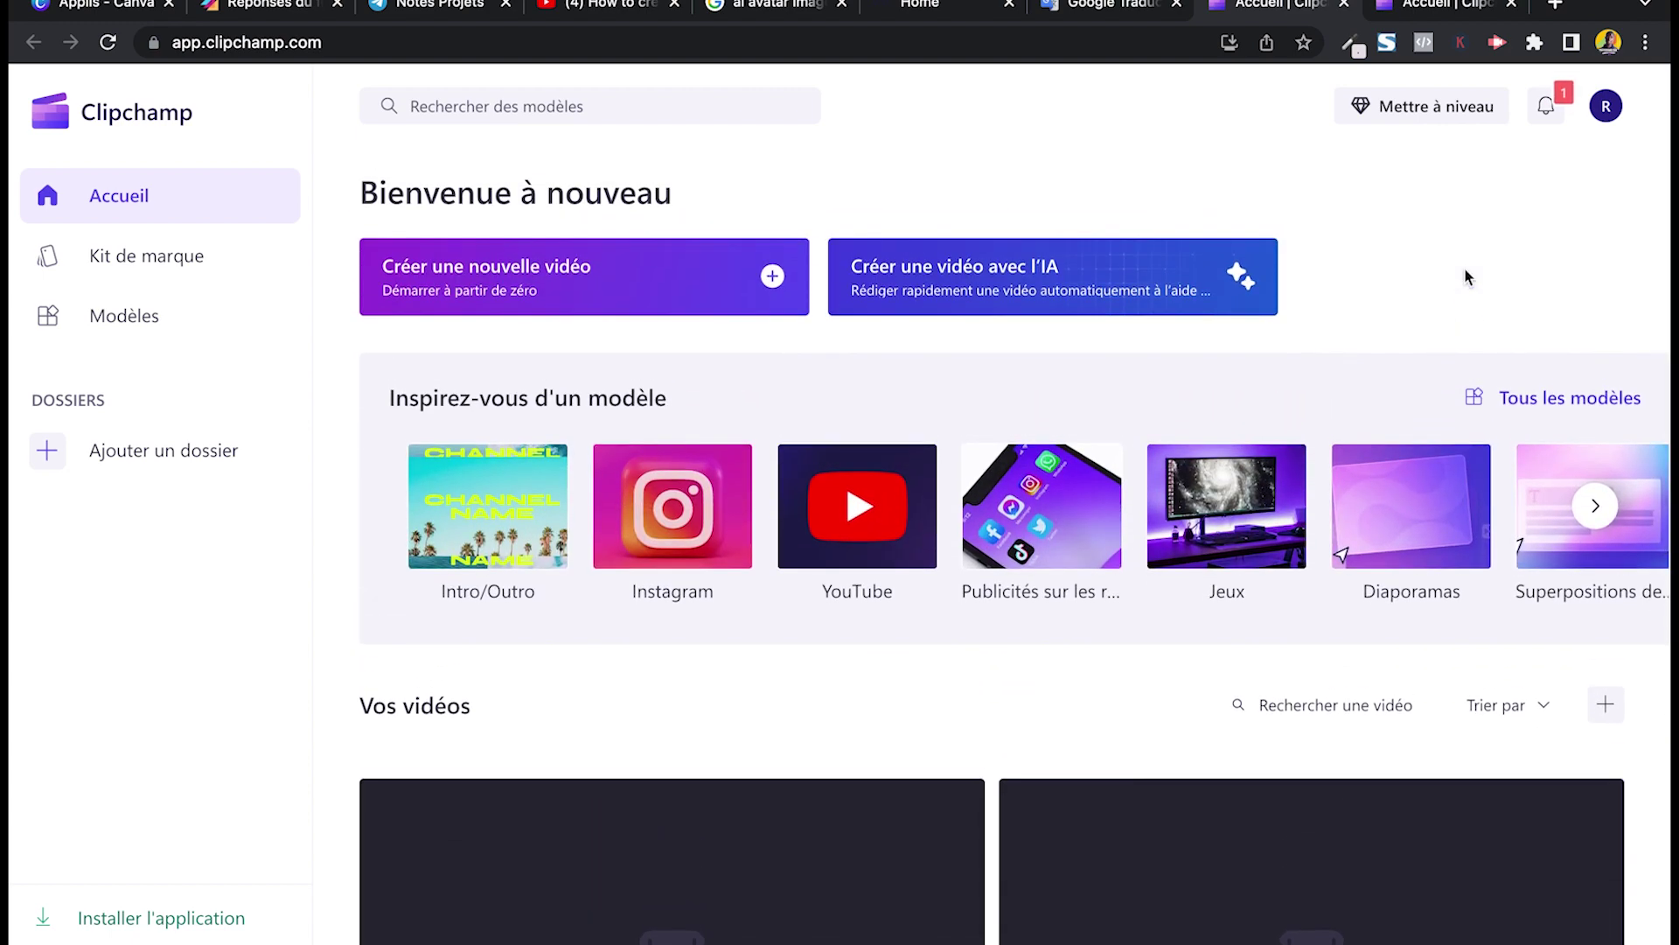
pyautogui.scroll(-8, 1466, 276)
pyautogui.scroll(-3, 1466, 276)
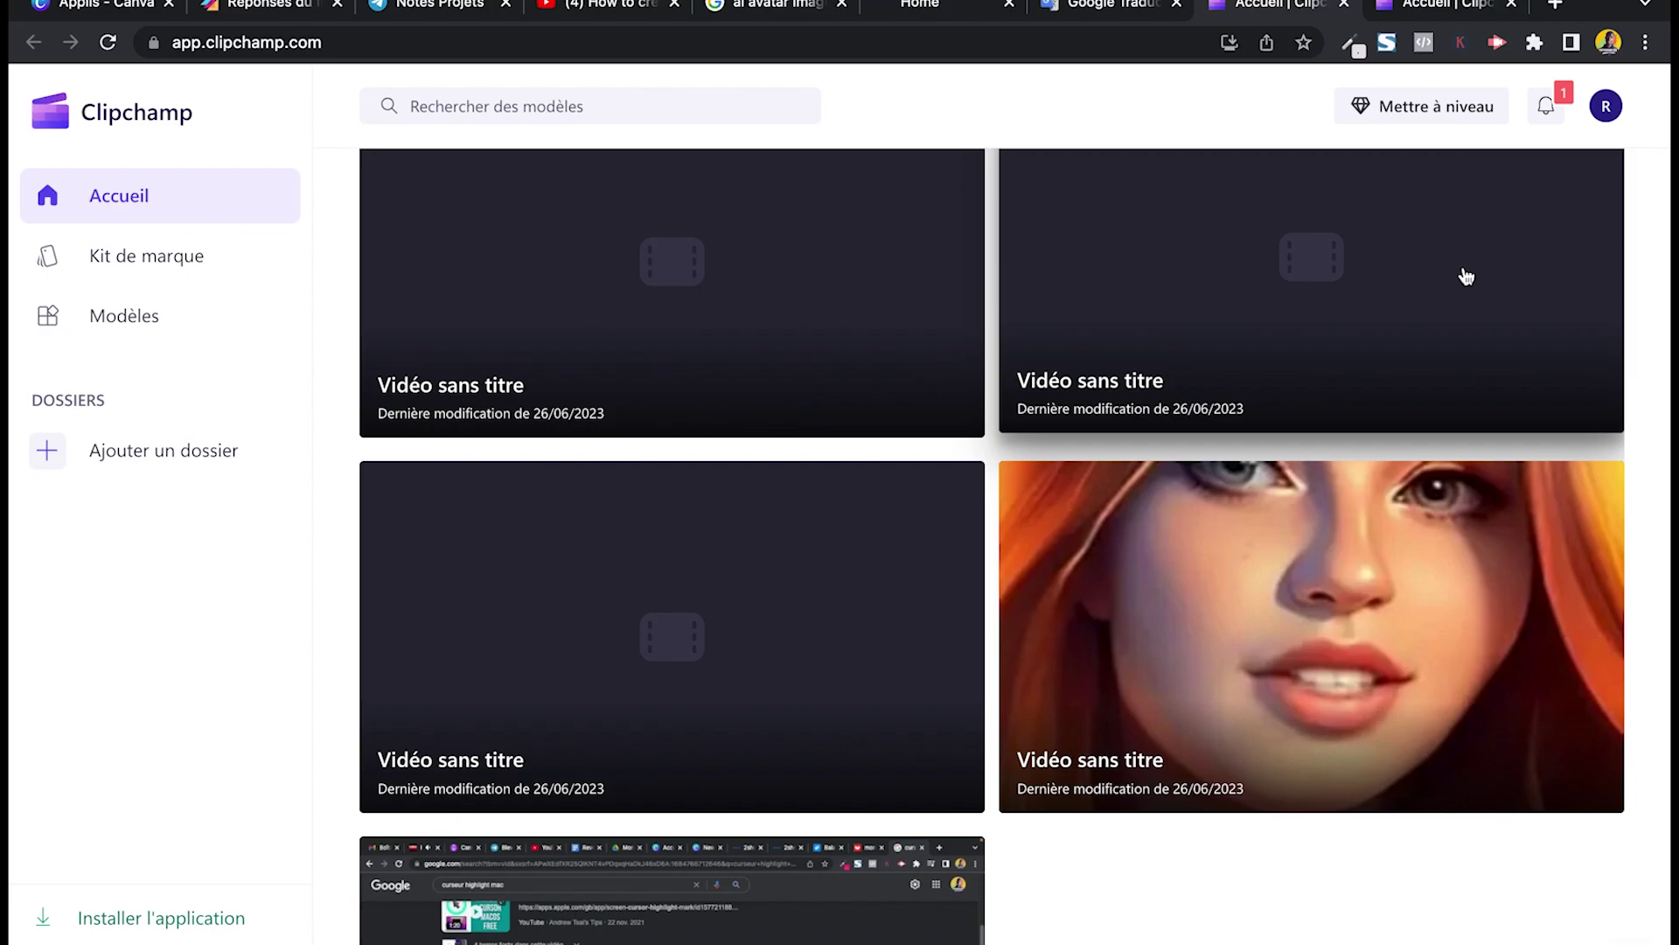
pyautogui.press('super+Tab')
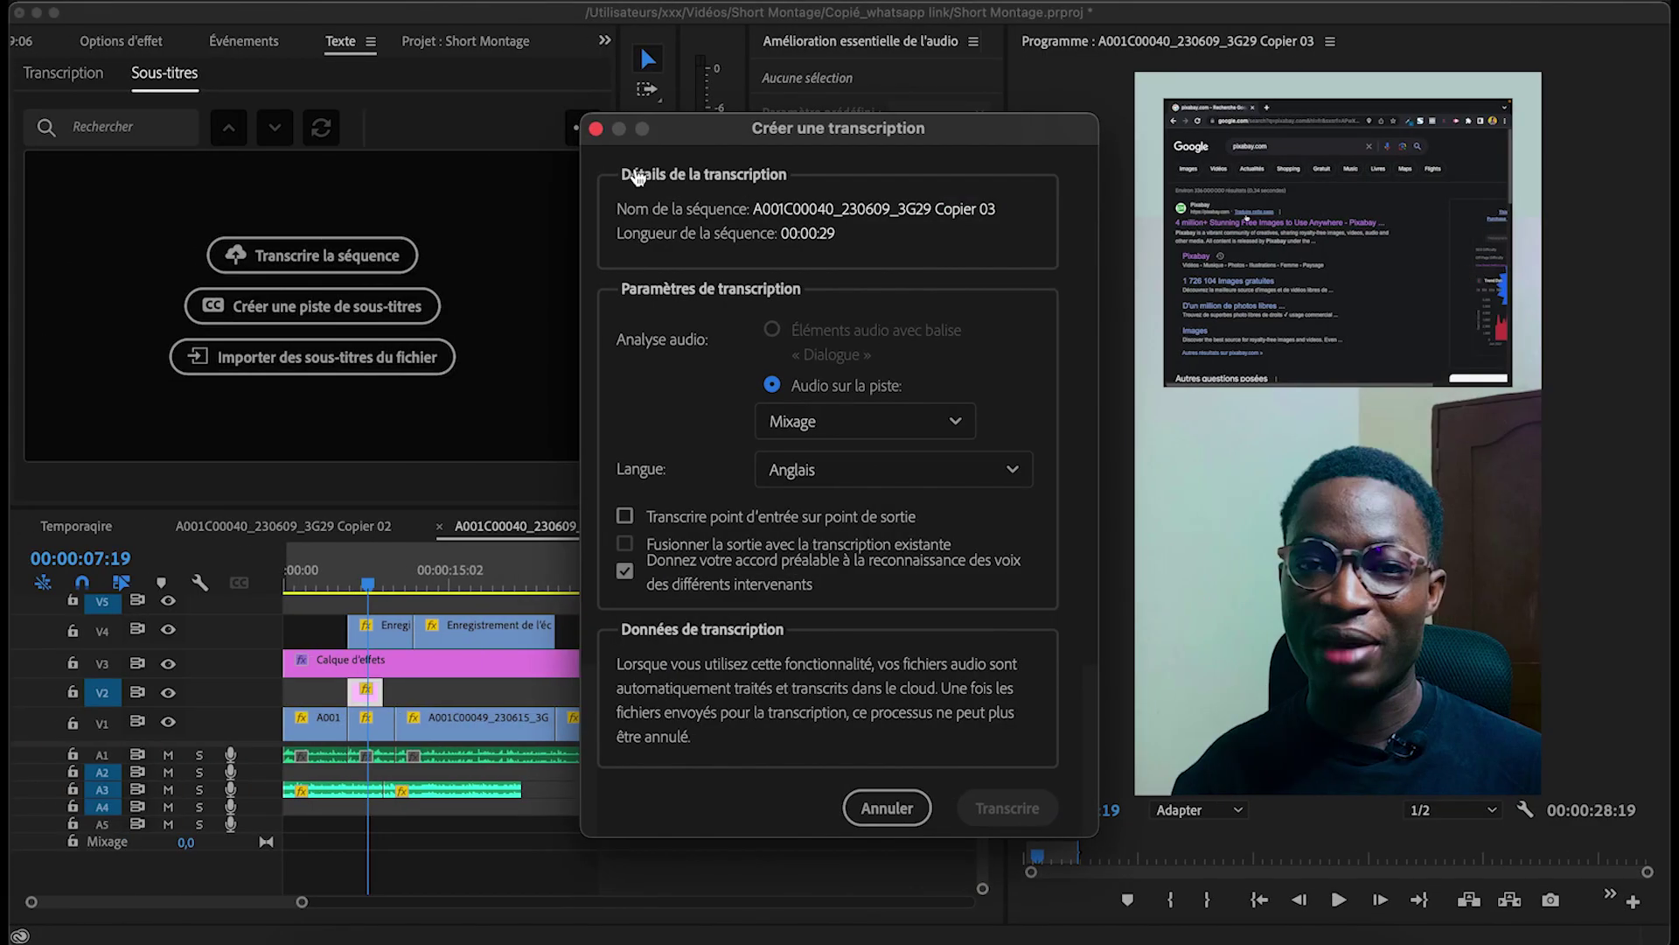
# Close the transcription dialog without transcribing, zoom the timeline in, and mute audio track A3
pyautogui.click(597, 131)
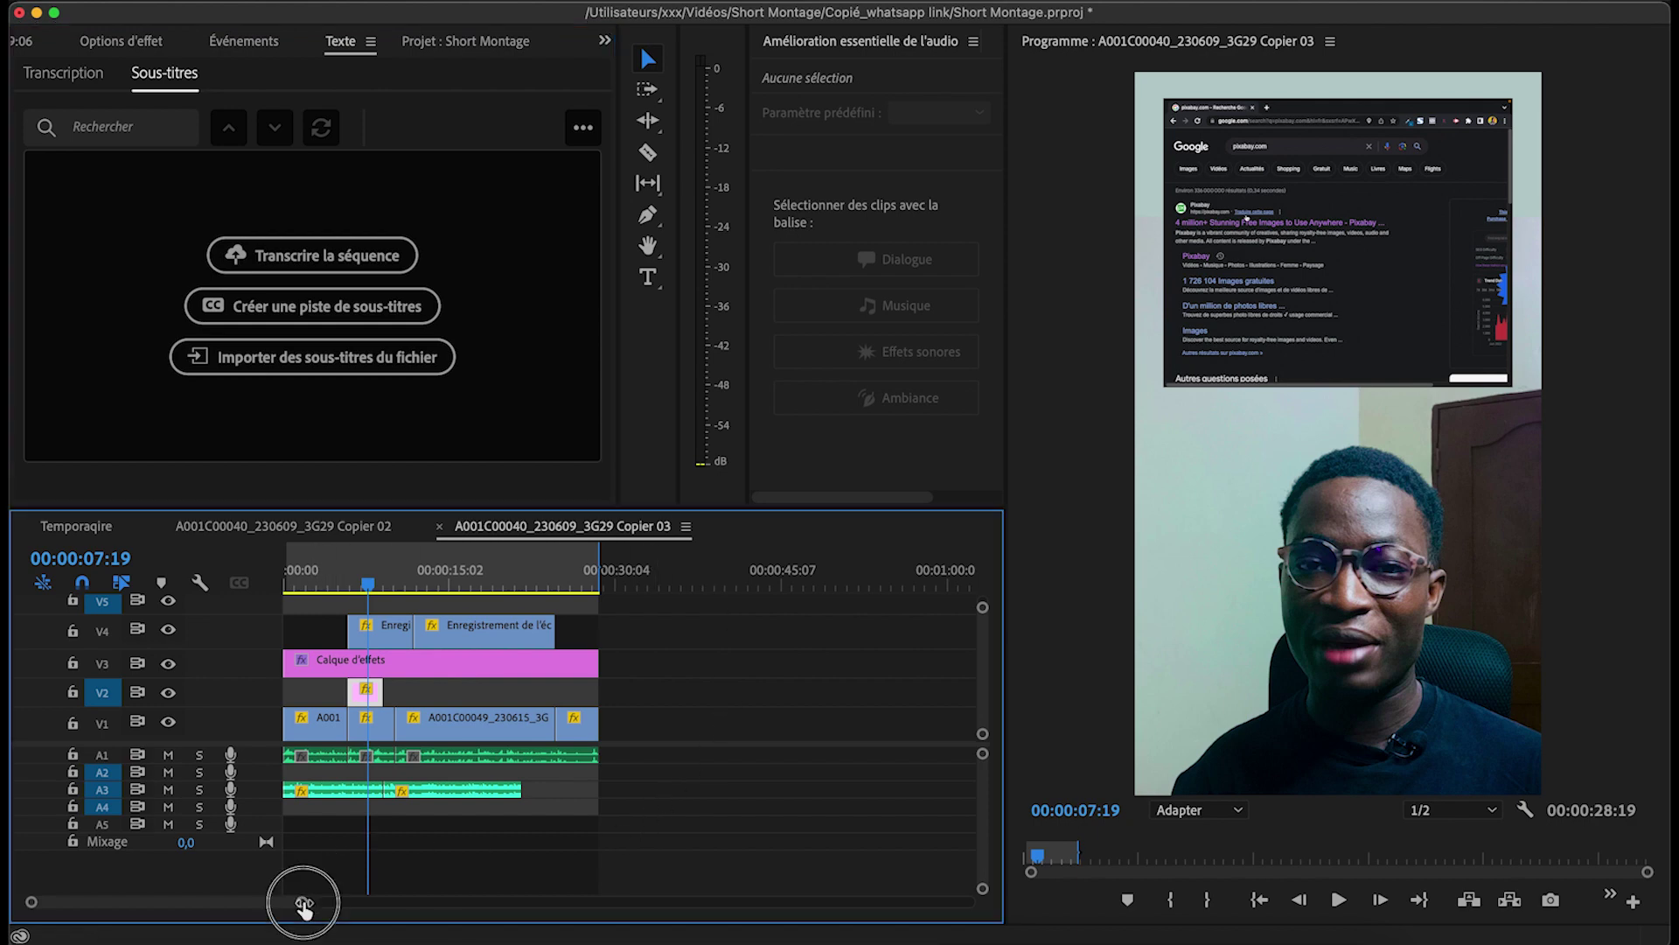
pyautogui.moveTo(301, 901); pyautogui.dragTo(257, 905)
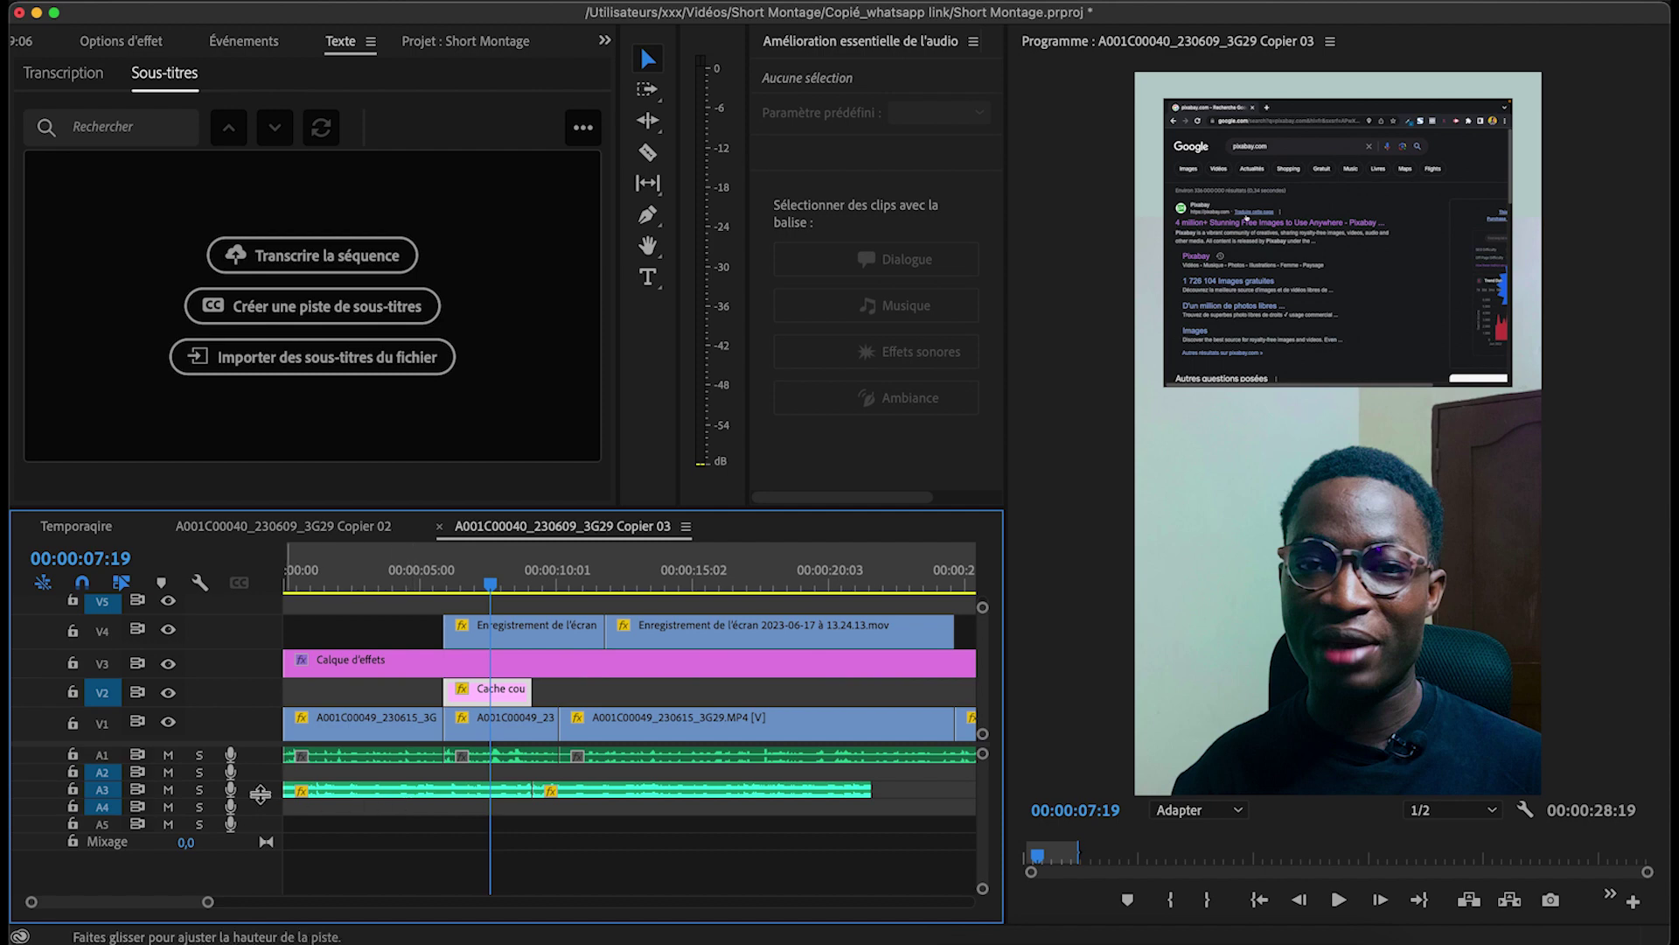
pyautogui.click(168, 789)
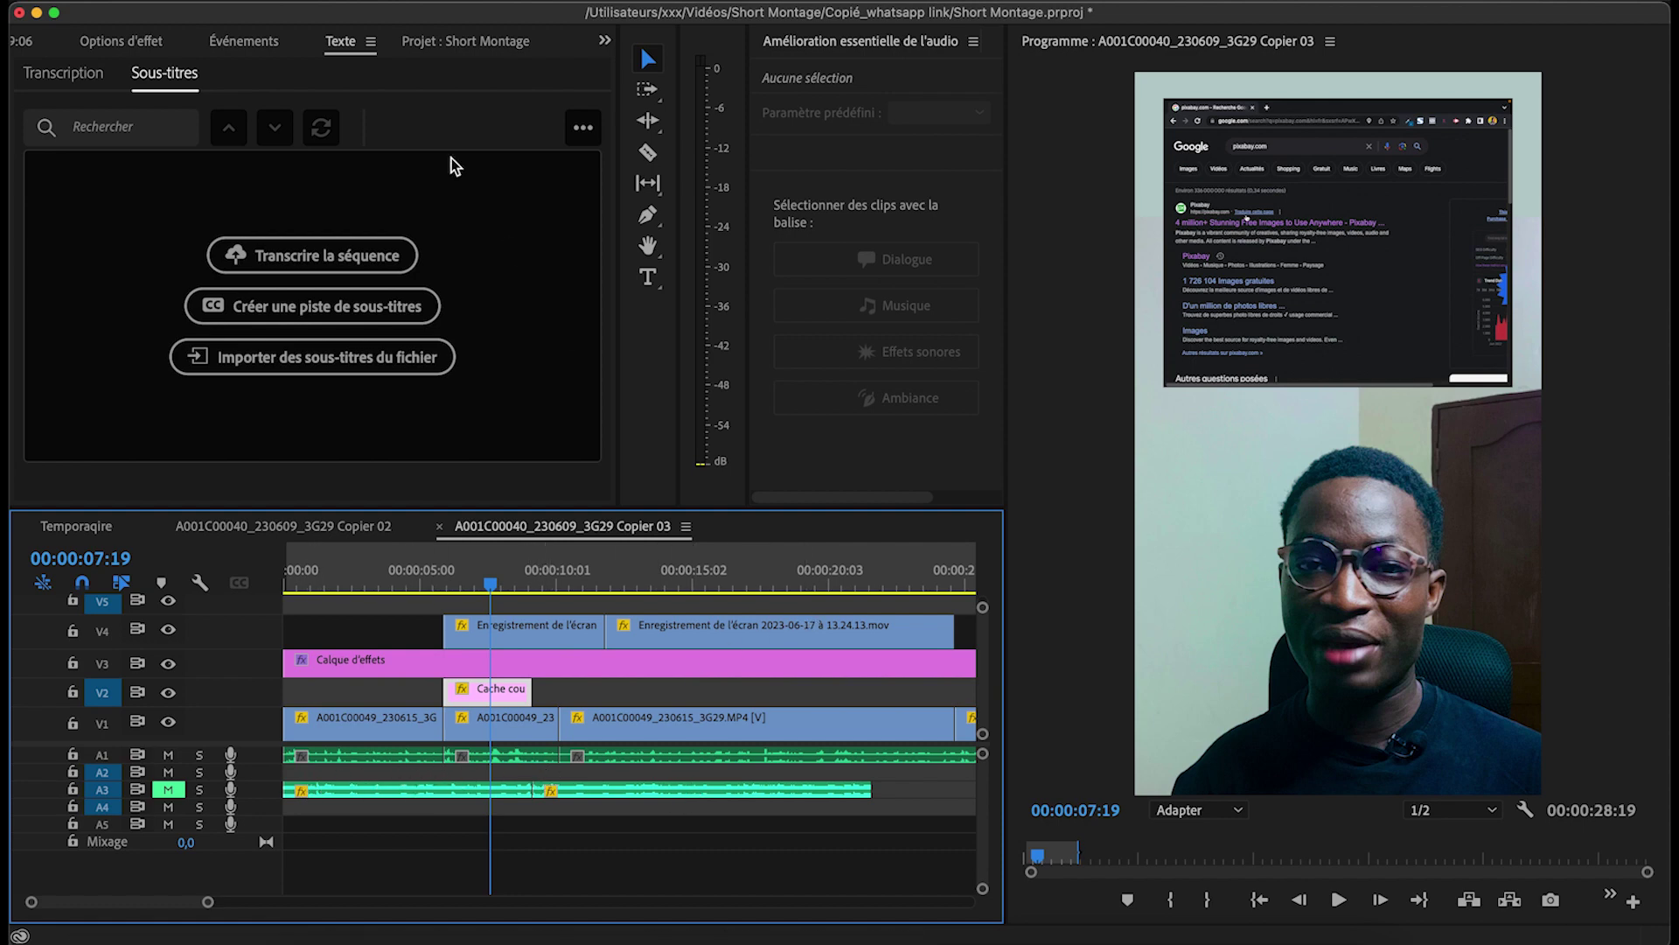
# Open the sequence's H.264 export settings via File > Exportation > Média, then go to Clipchamp
pyautogui.click(218, 9)
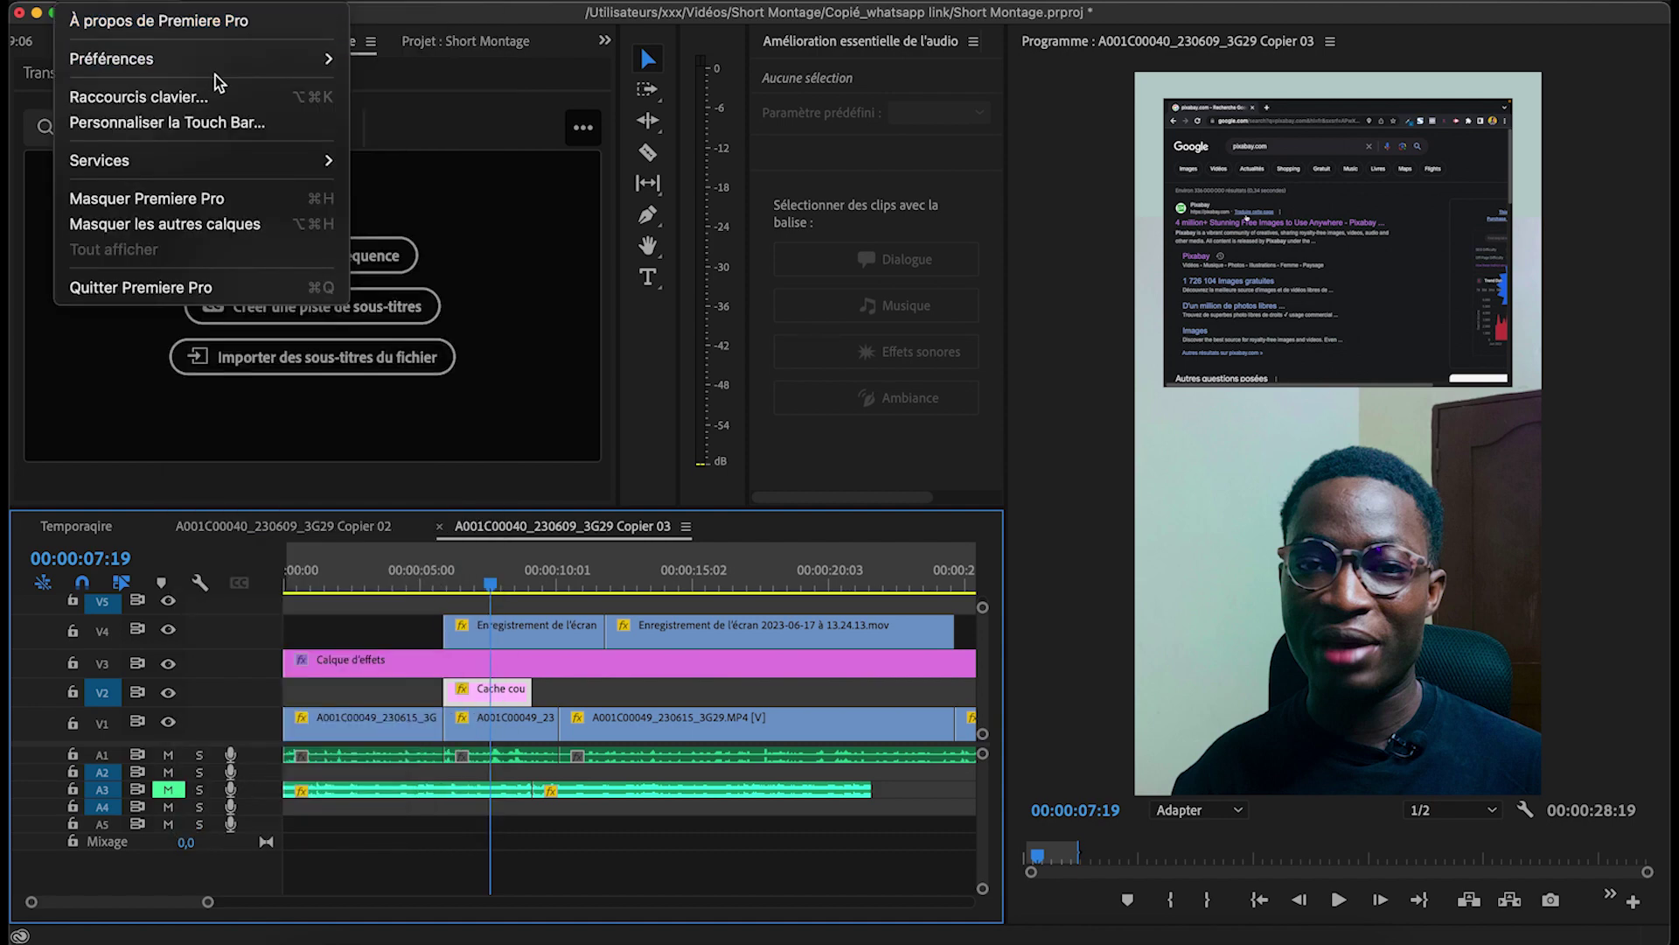
pyautogui.moveTo(206, 7)
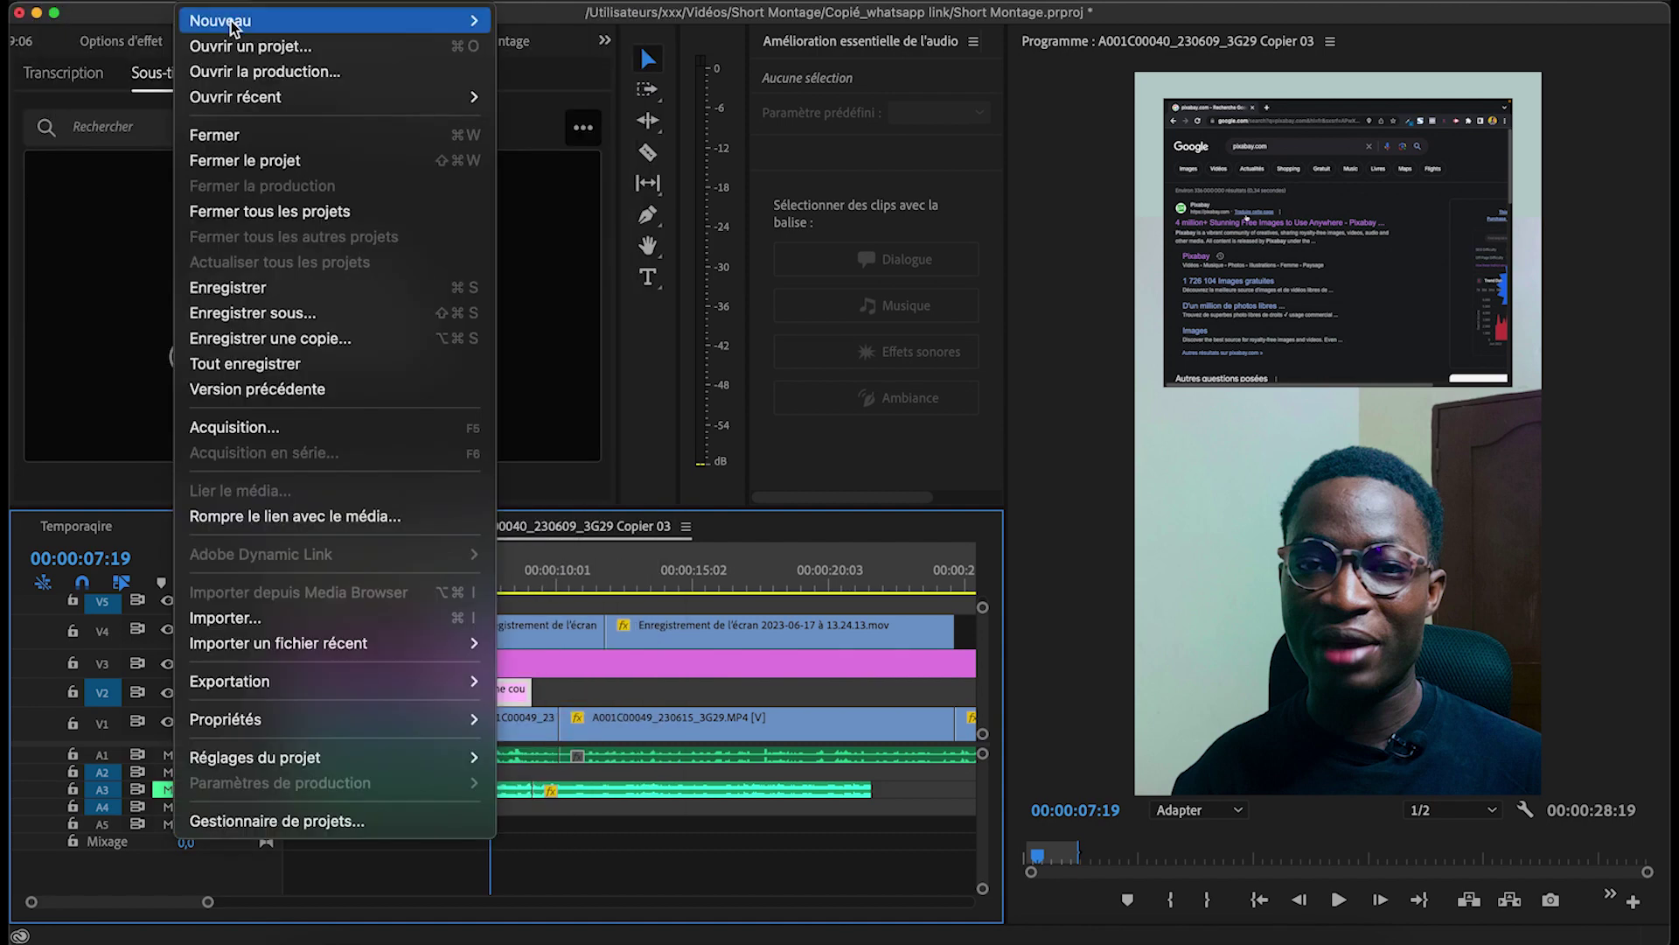
pyautogui.moveTo(339, 682)
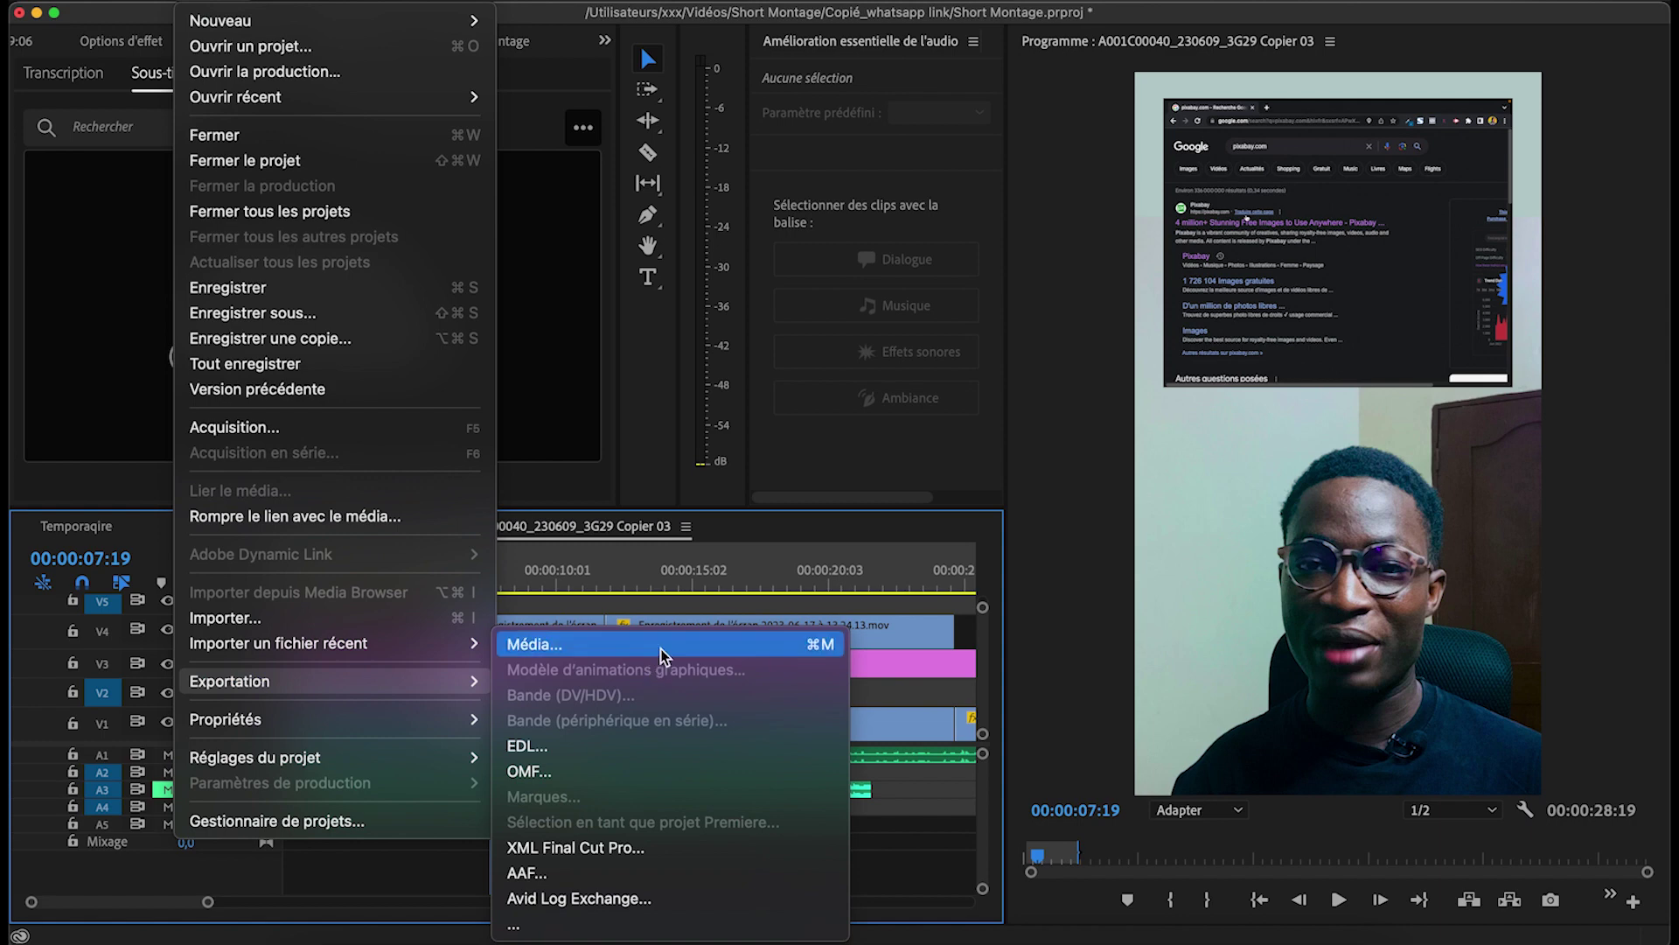
pyautogui.click(787, 644)
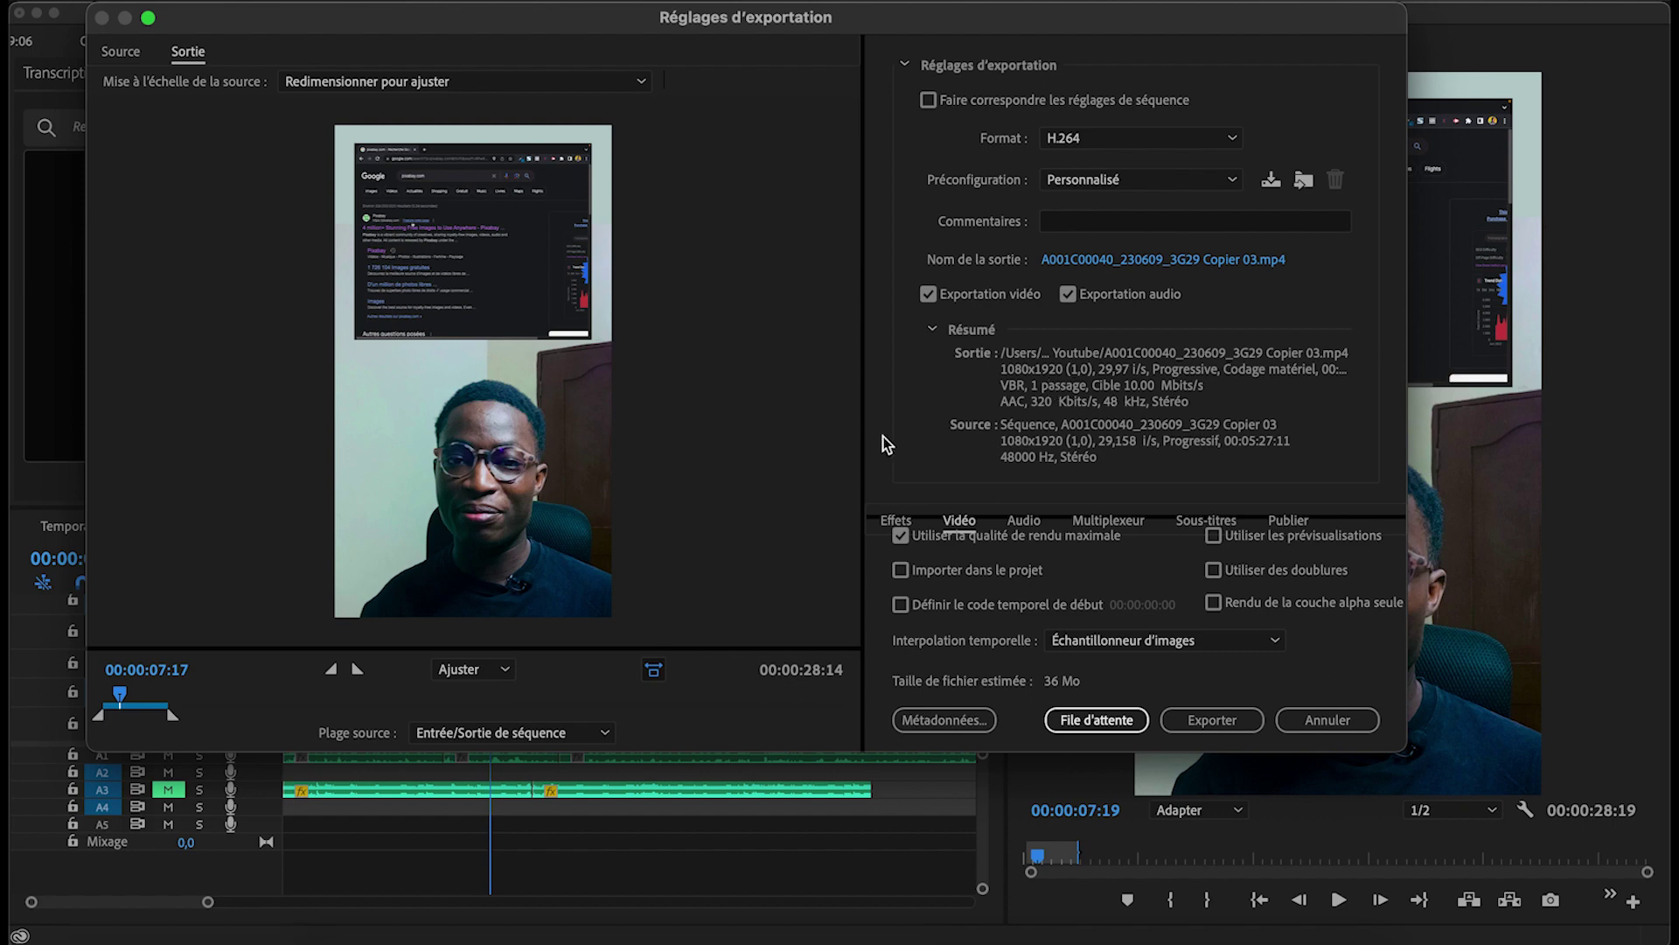
pyautogui.click(448, 938)
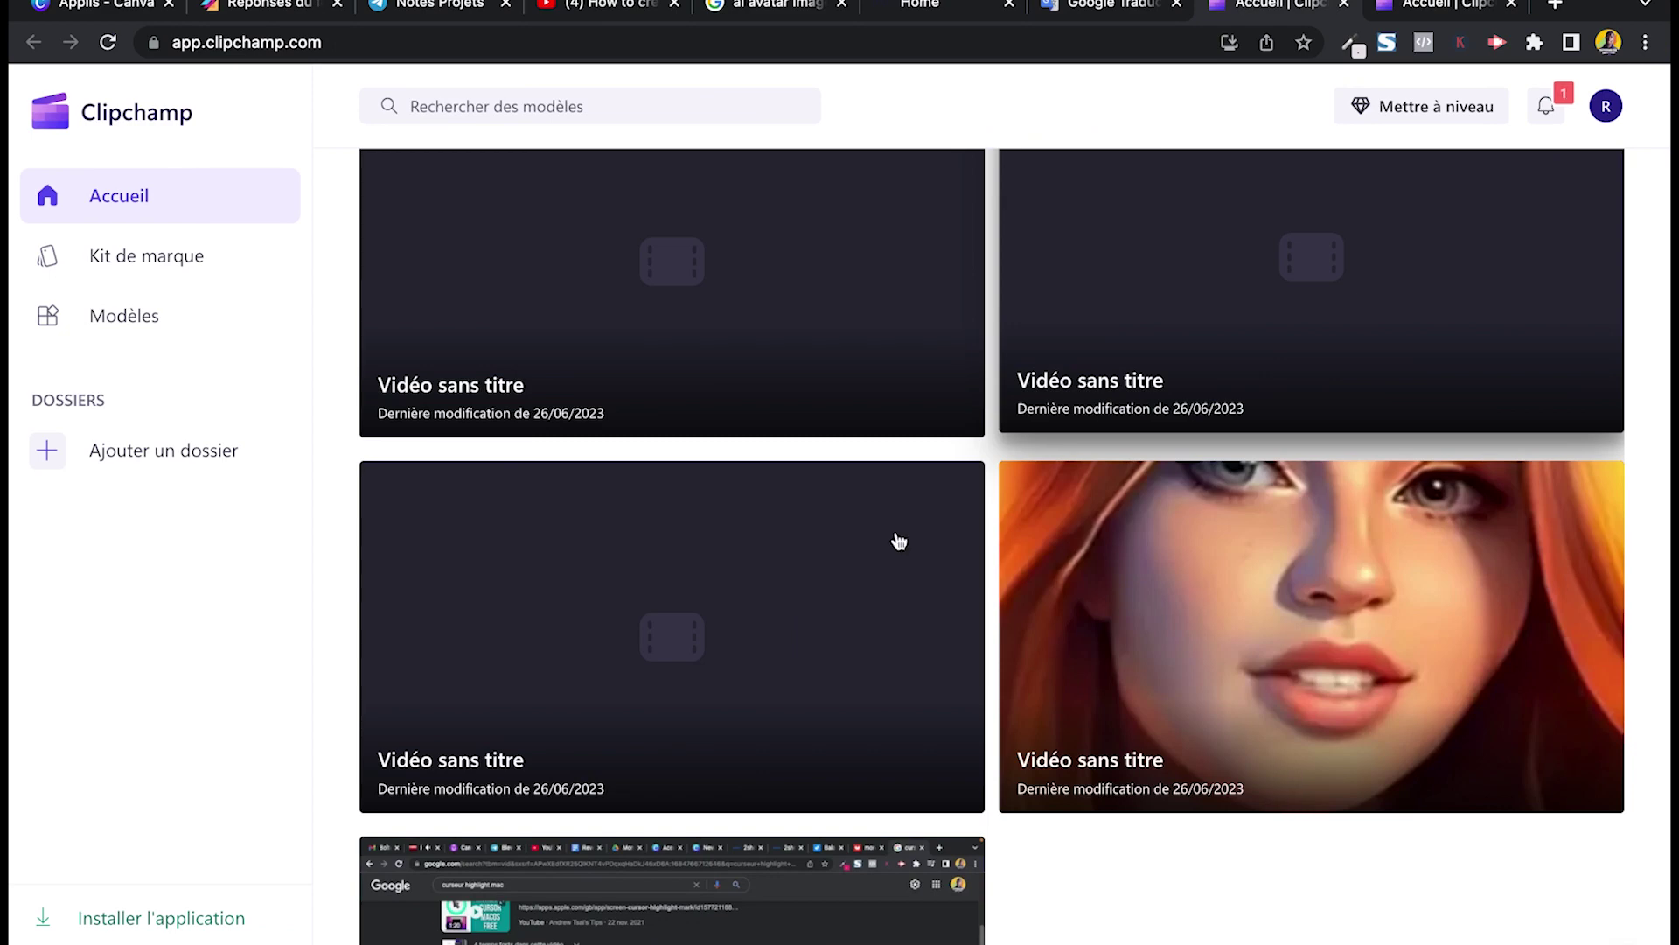
pyautogui.scroll(8, 1318, 426)
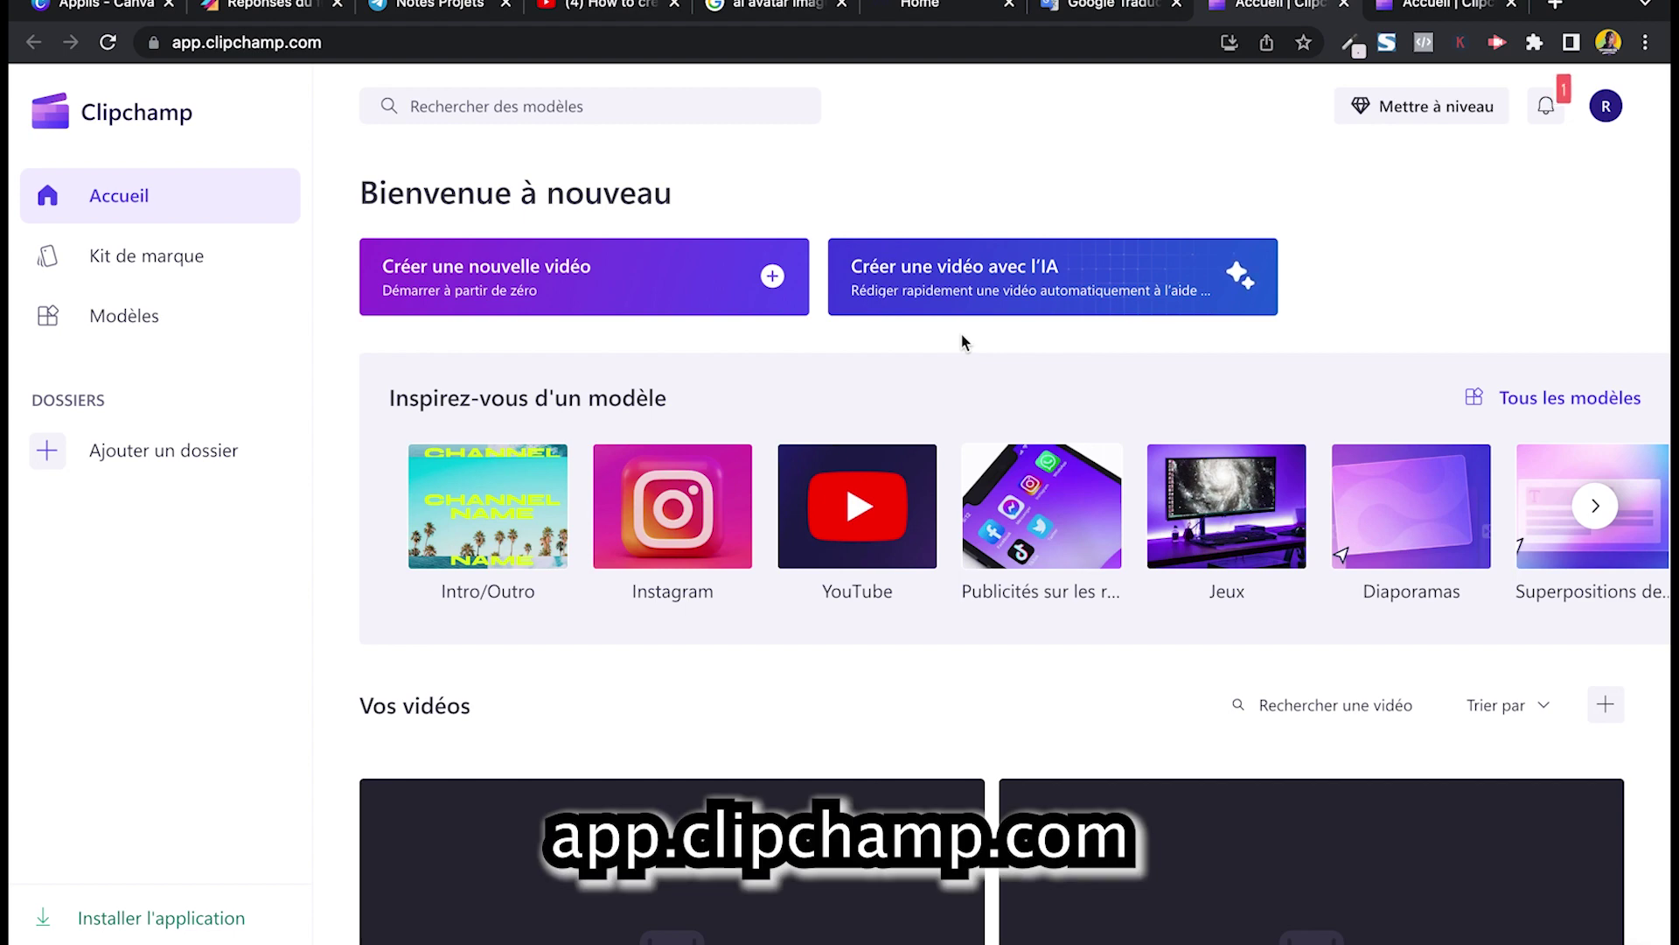
pyautogui.scroll(-2, 962, 336)
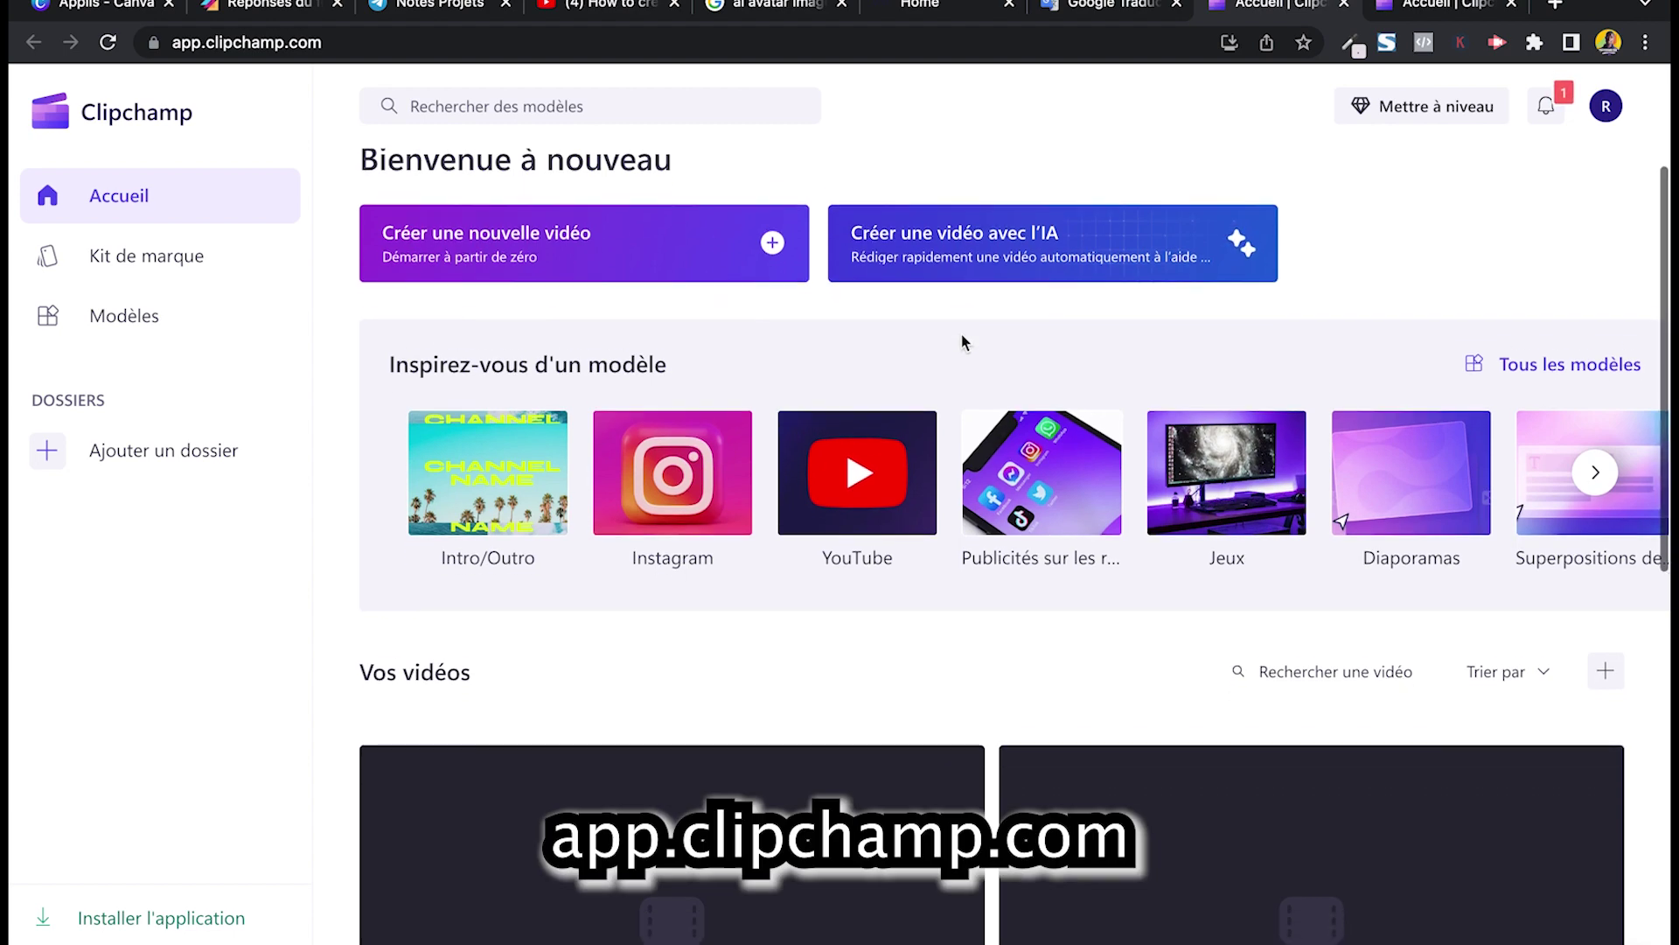
pyautogui.scroll(2, 962, 336)
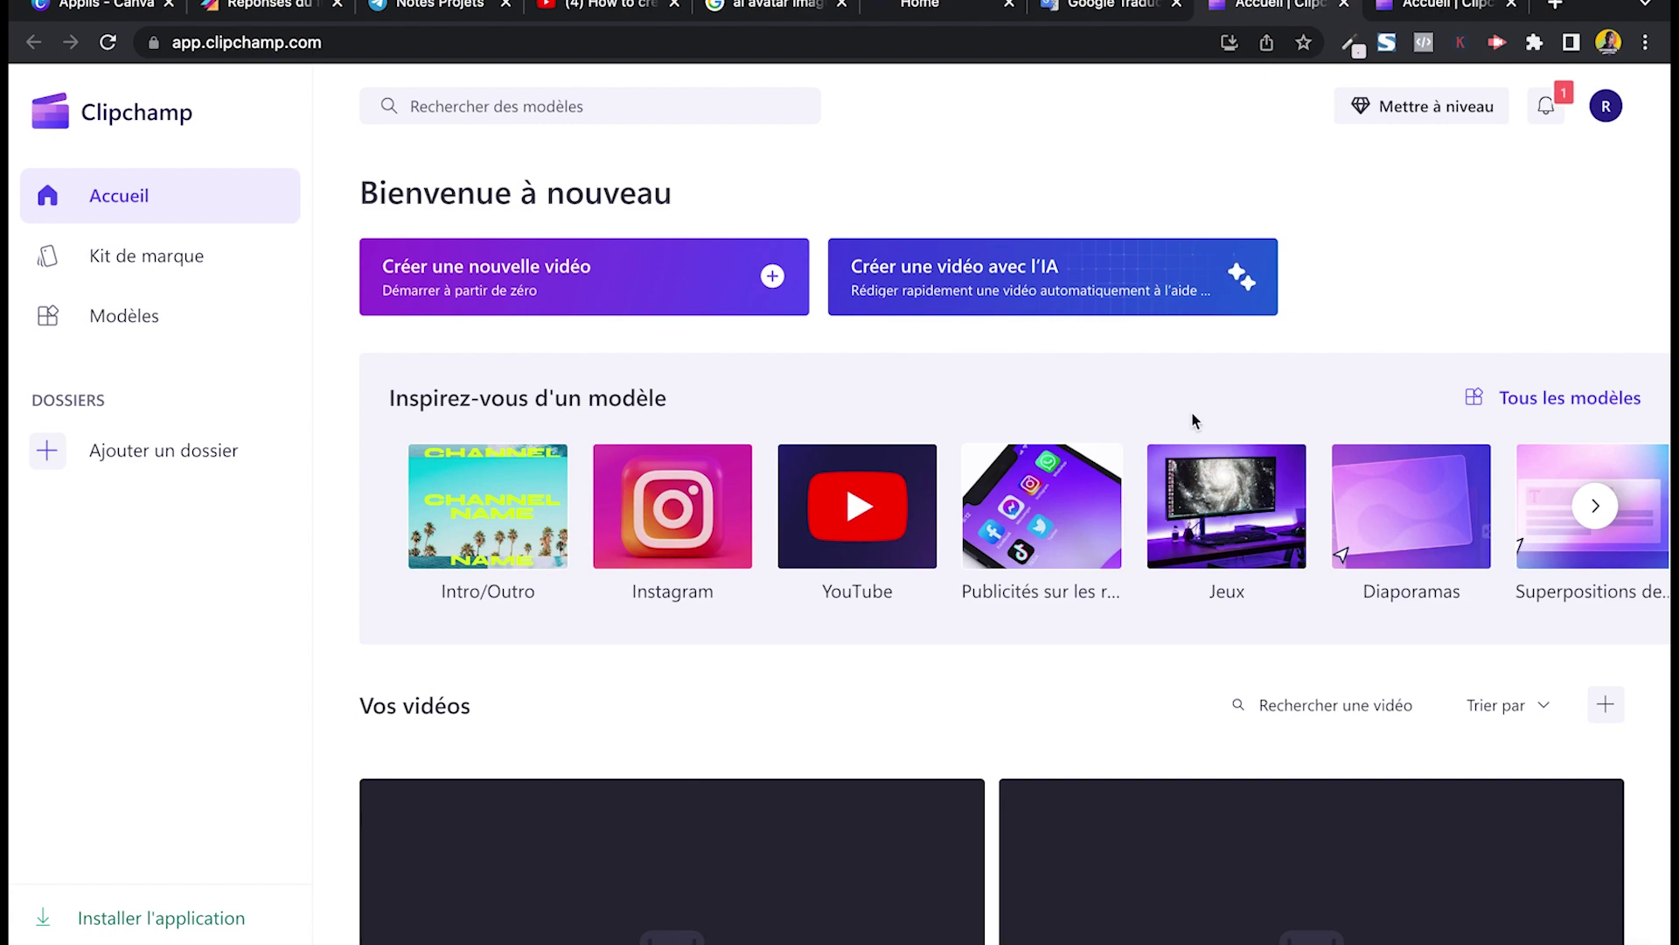
pyautogui.scroll(-4, 1189, 411)
pyautogui.scroll(-7, 1186, 392)
pyautogui.scroll(10, 1186, 392)
pyautogui.scroll(-2, 1186, 392)
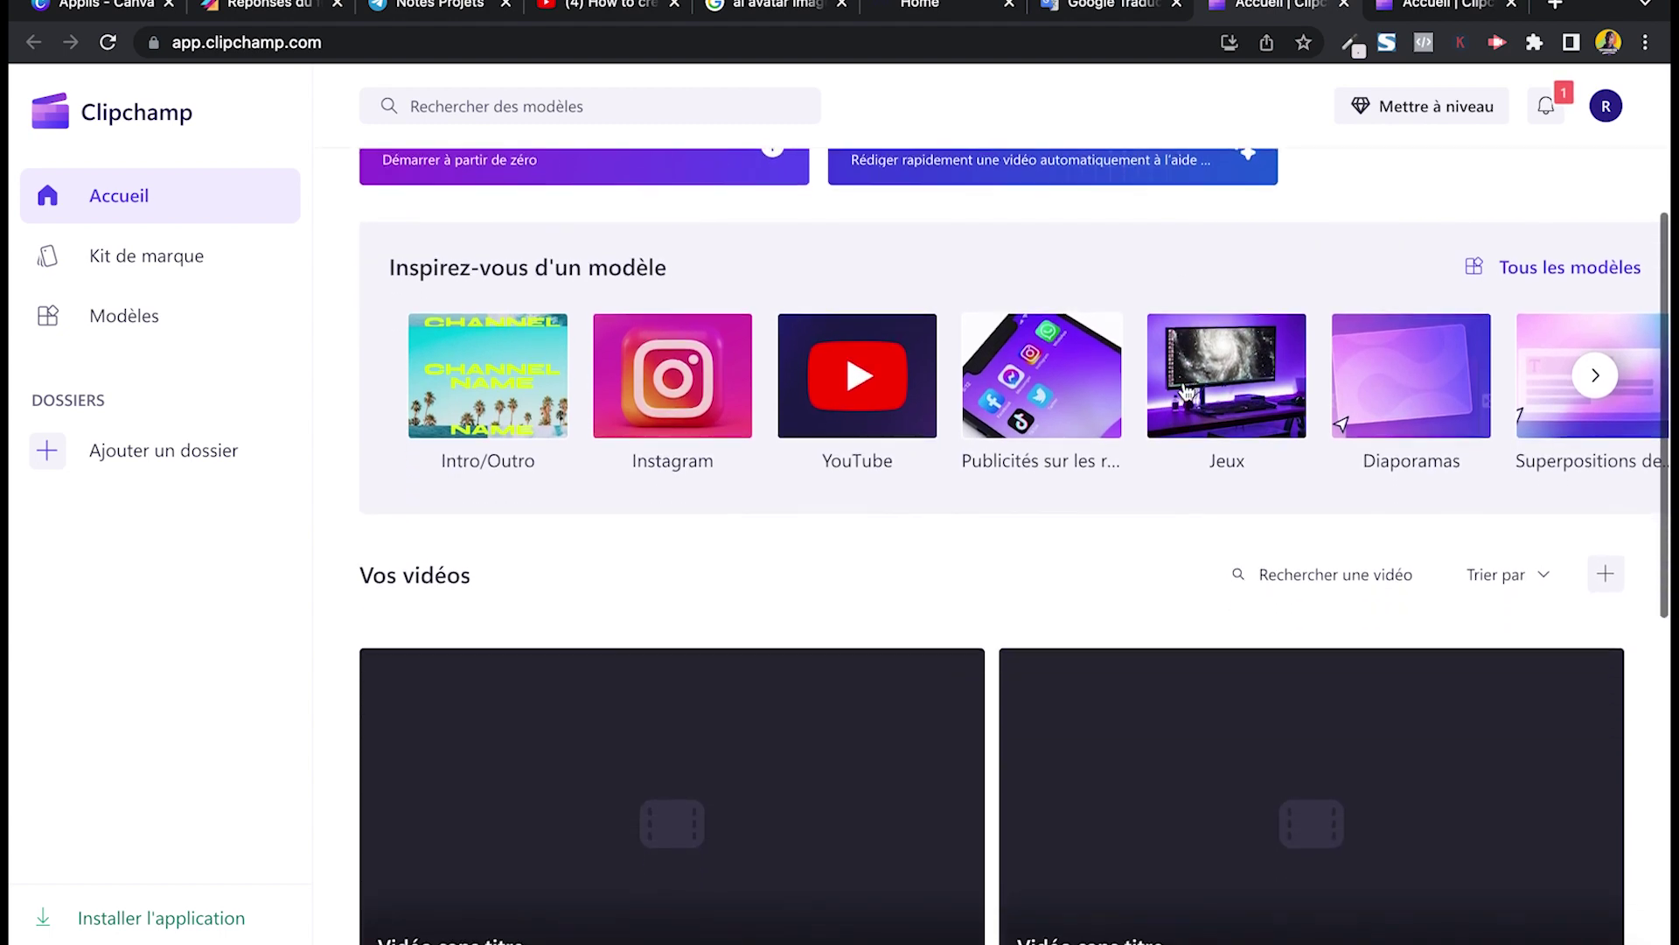
pyautogui.scroll(2, 1187, 392)
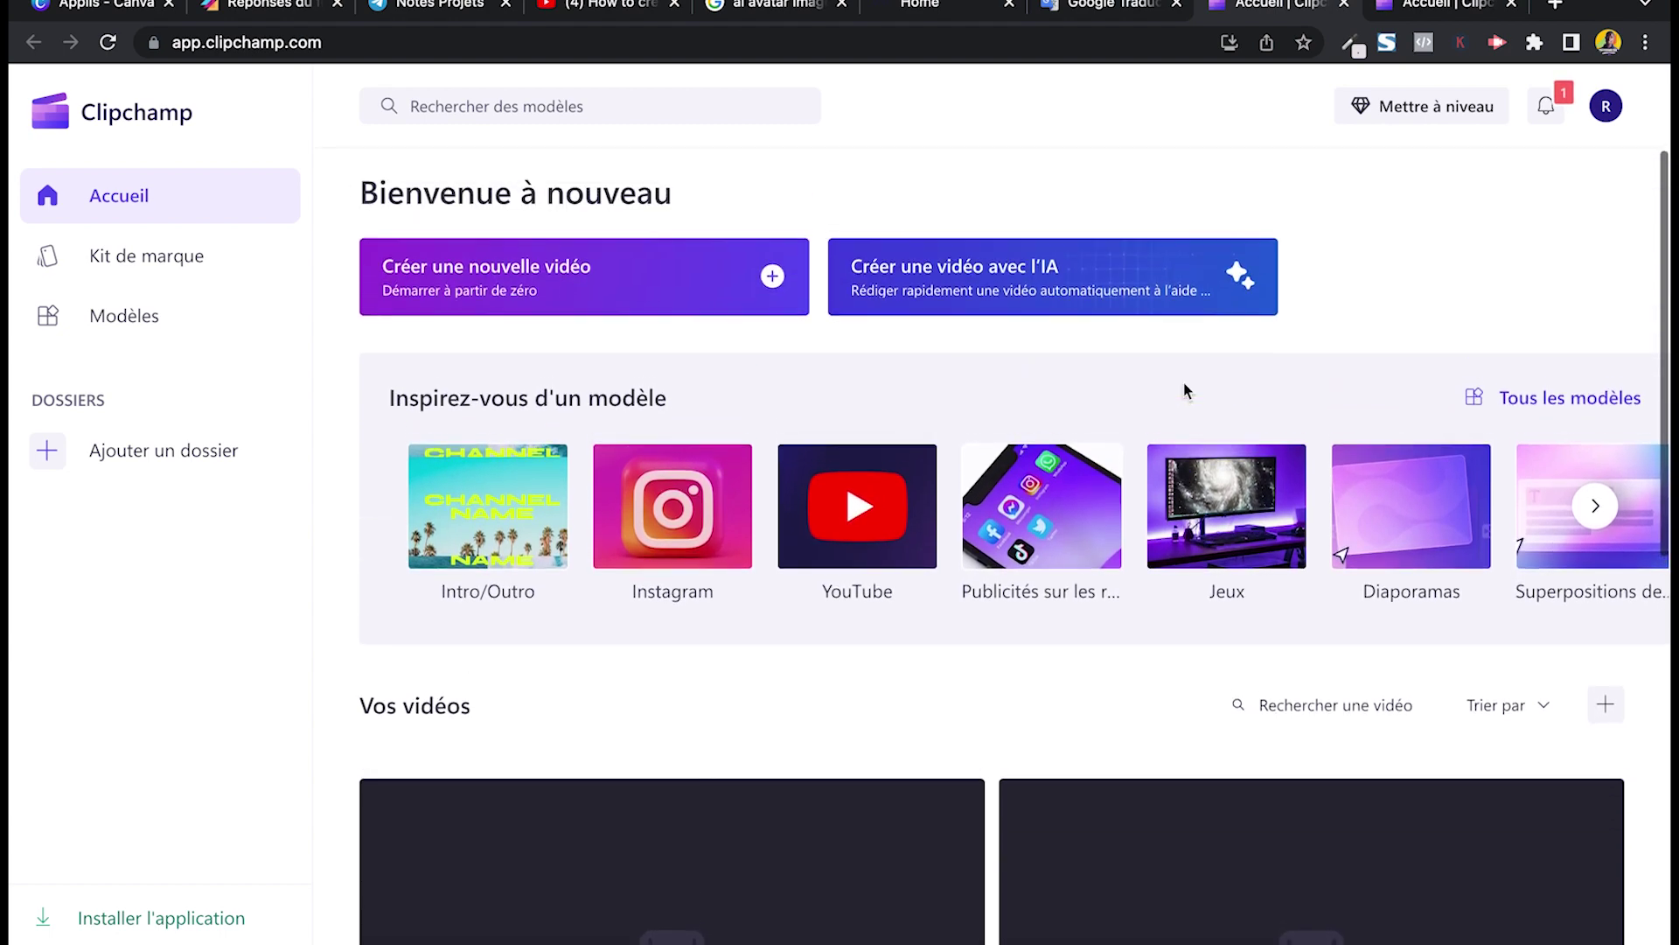
# Start a new blank video project, cancel the first import, and switch to the other Clipchamp project
pyautogui.click(682, 284)
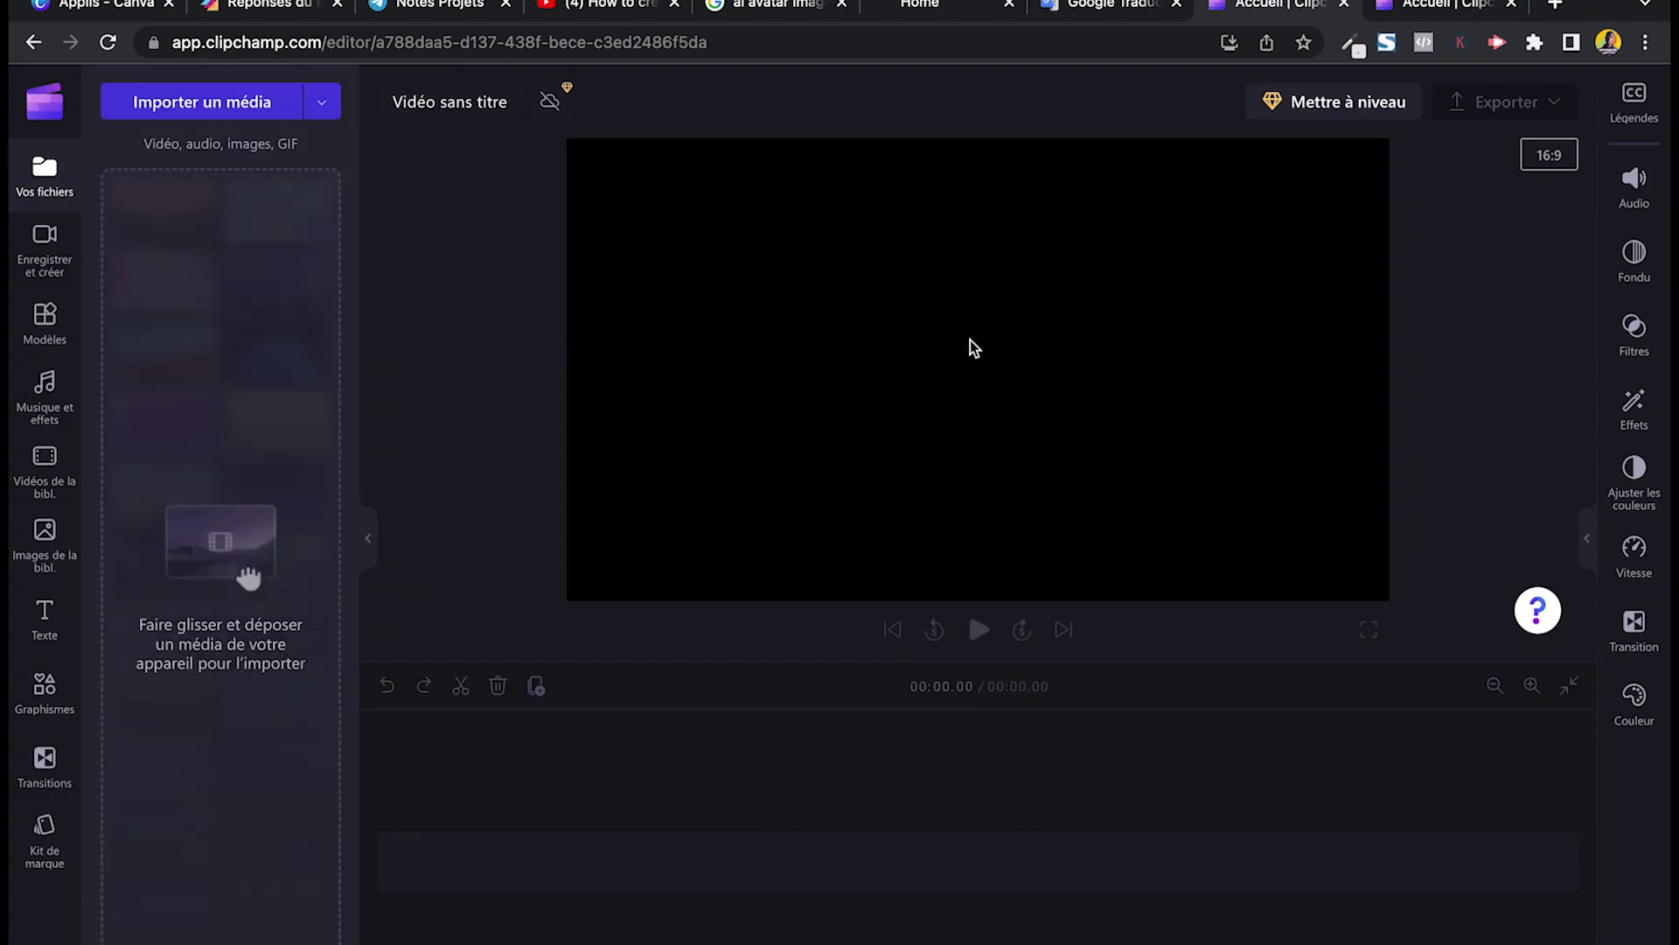
pyautogui.click(219, 106)
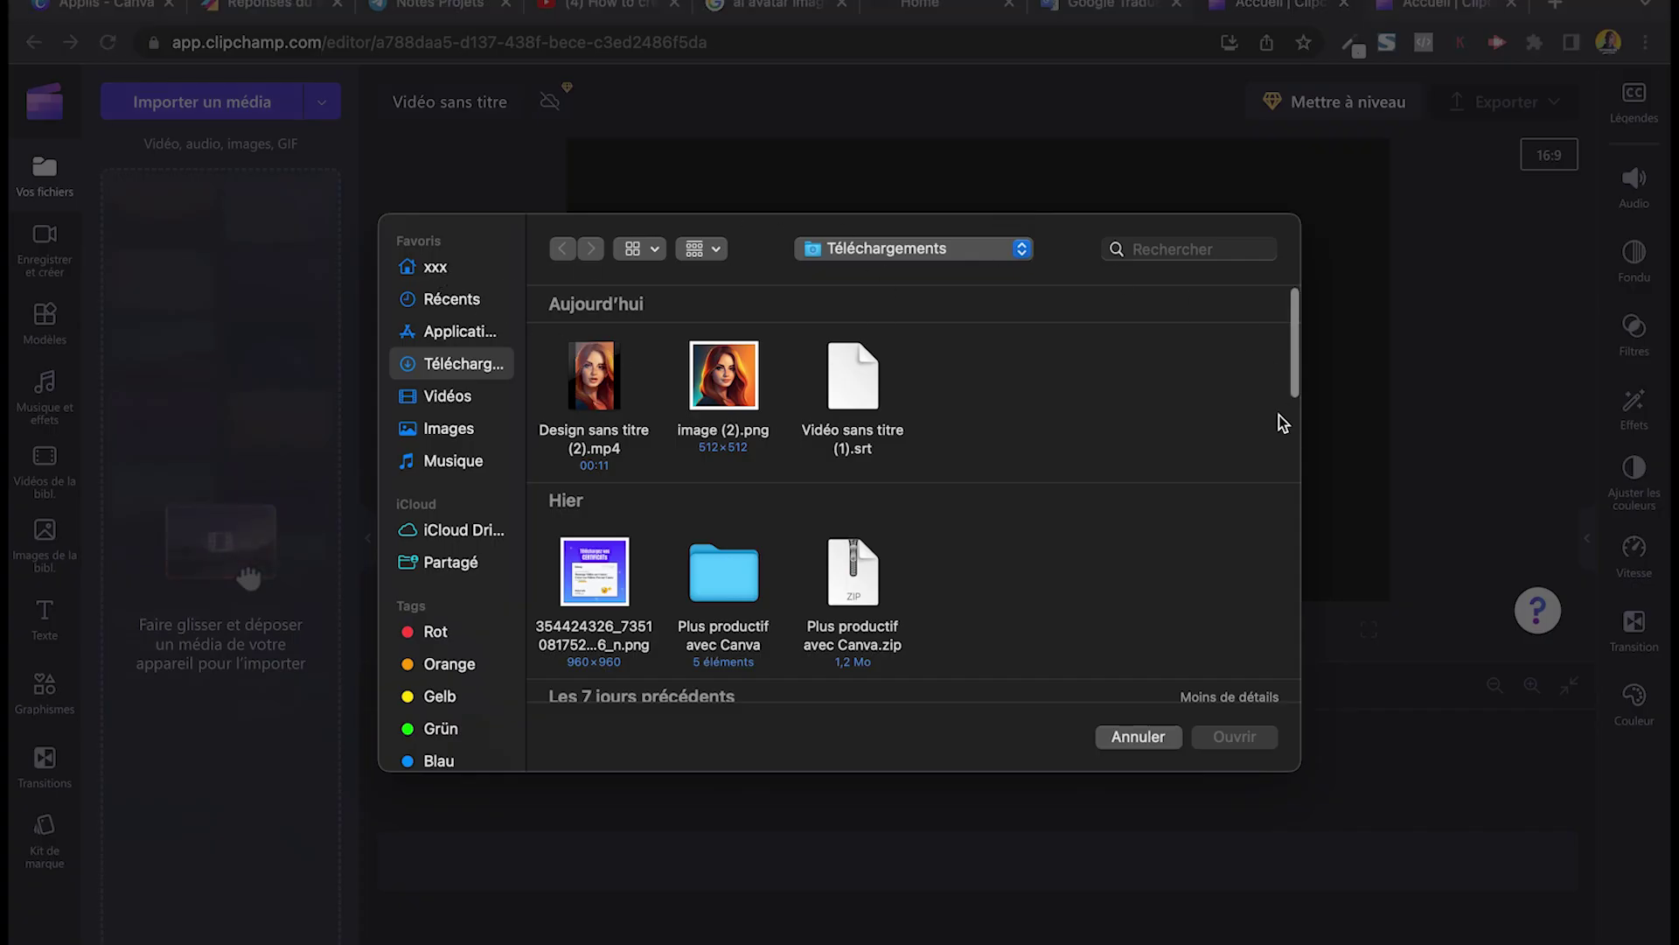
pyautogui.click(1130, 737)
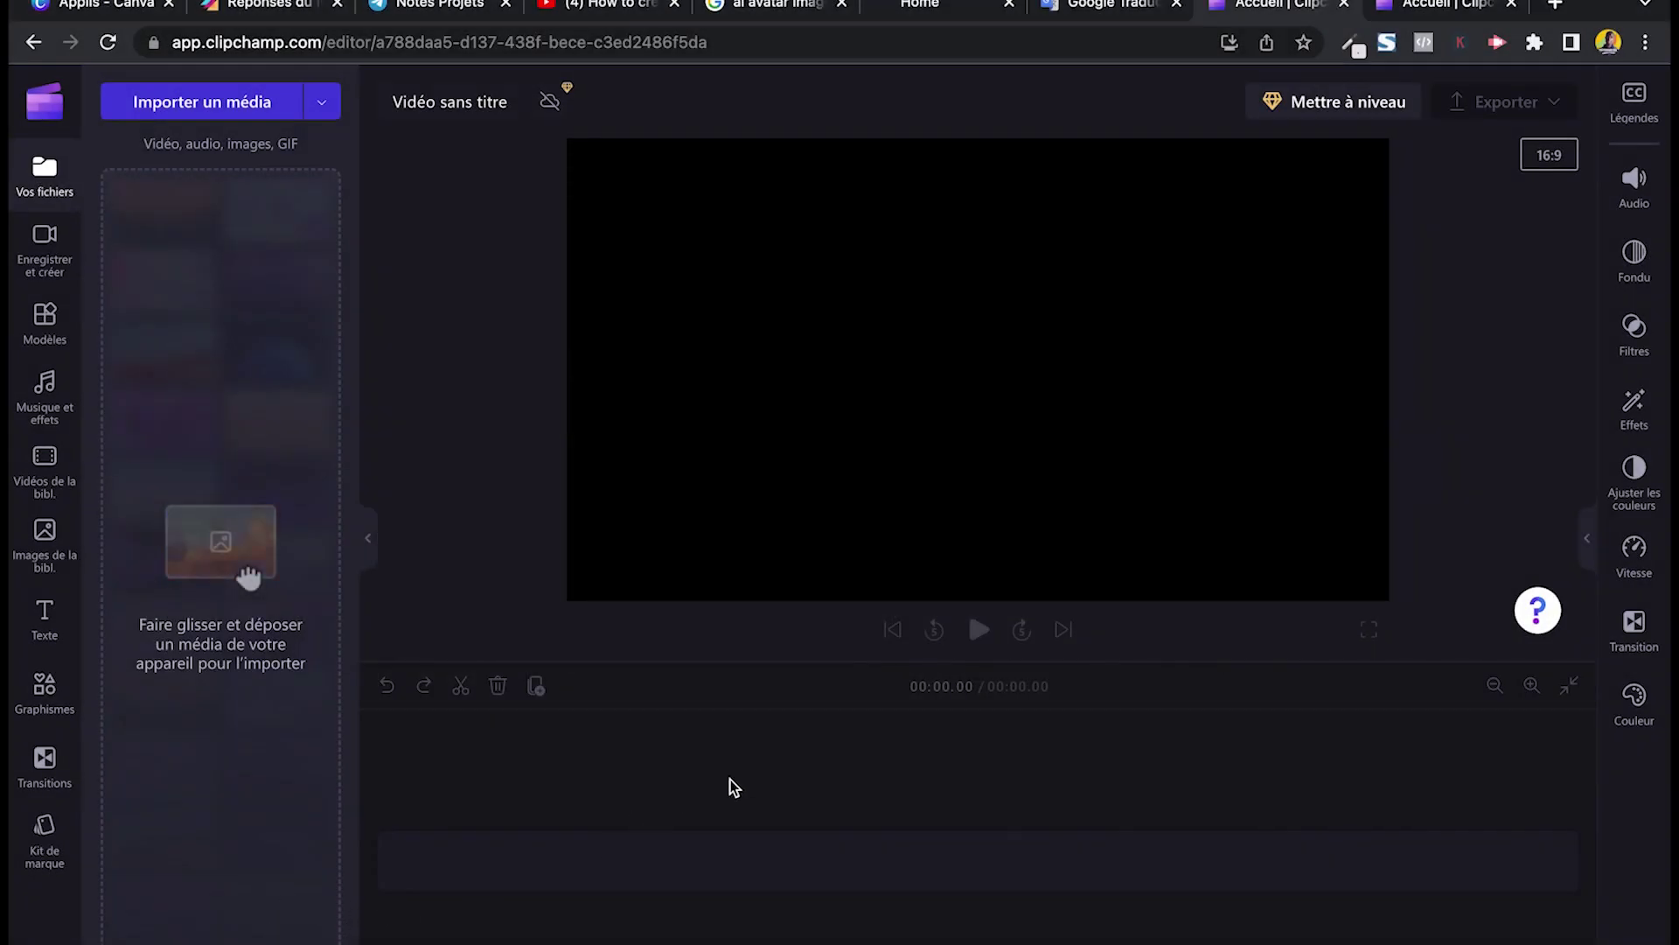
pyautogui.click(1428, 17)
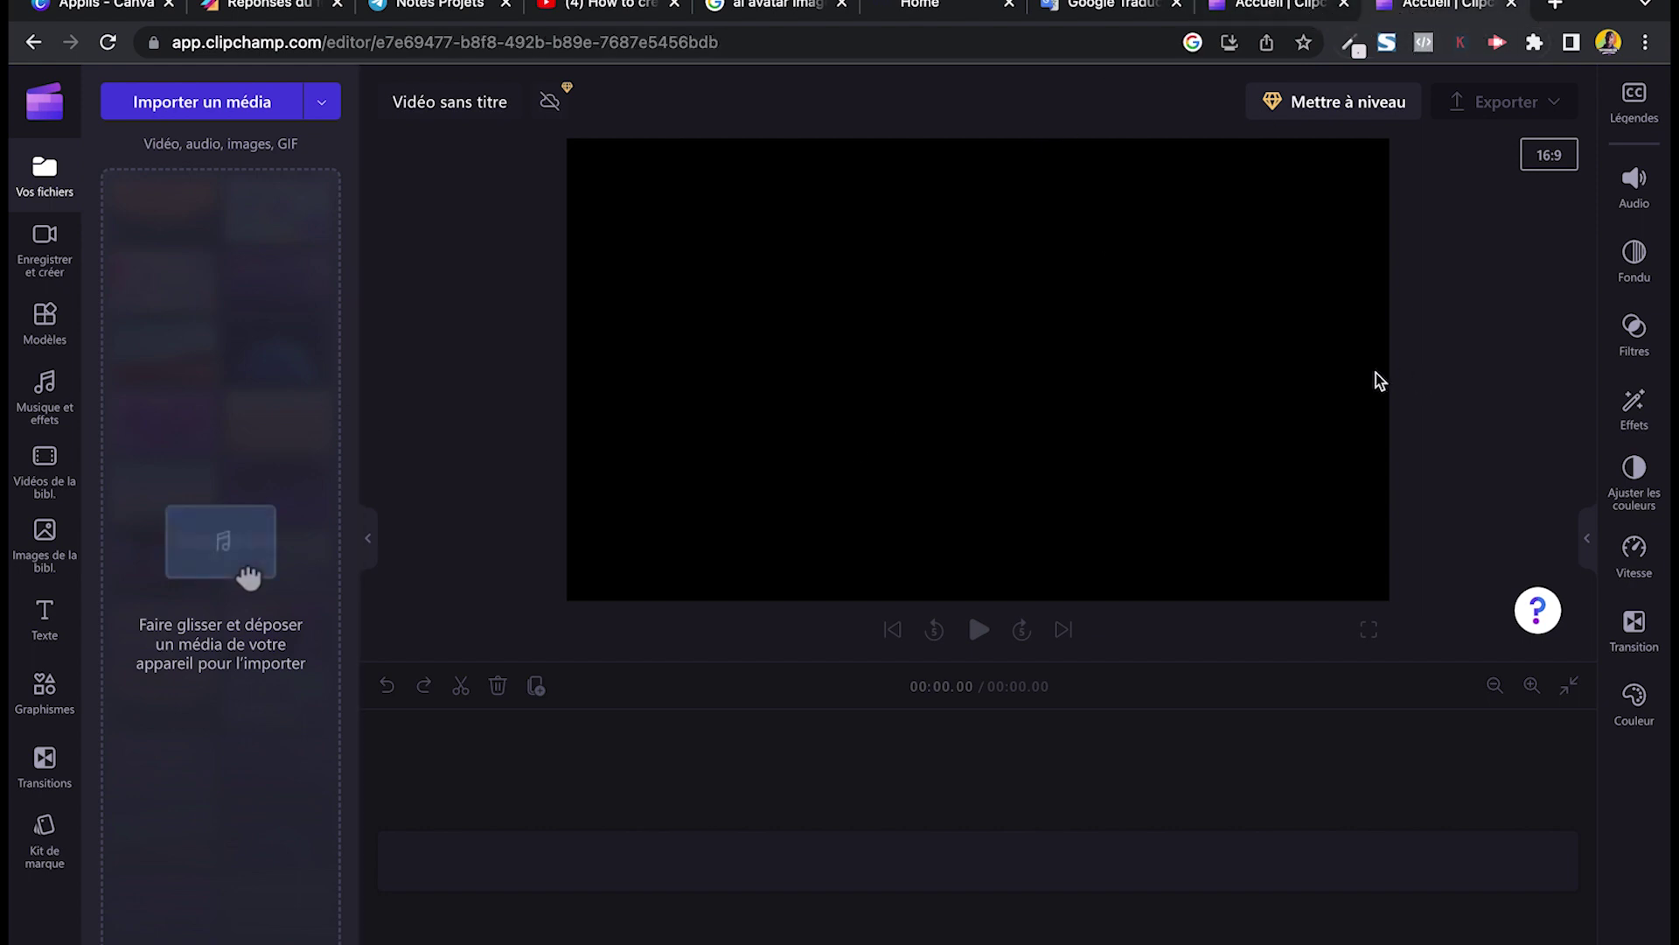
# Import PIXABAY.mp4 from Téléchargements into the project's media files
pyautogui.click(240, 119)
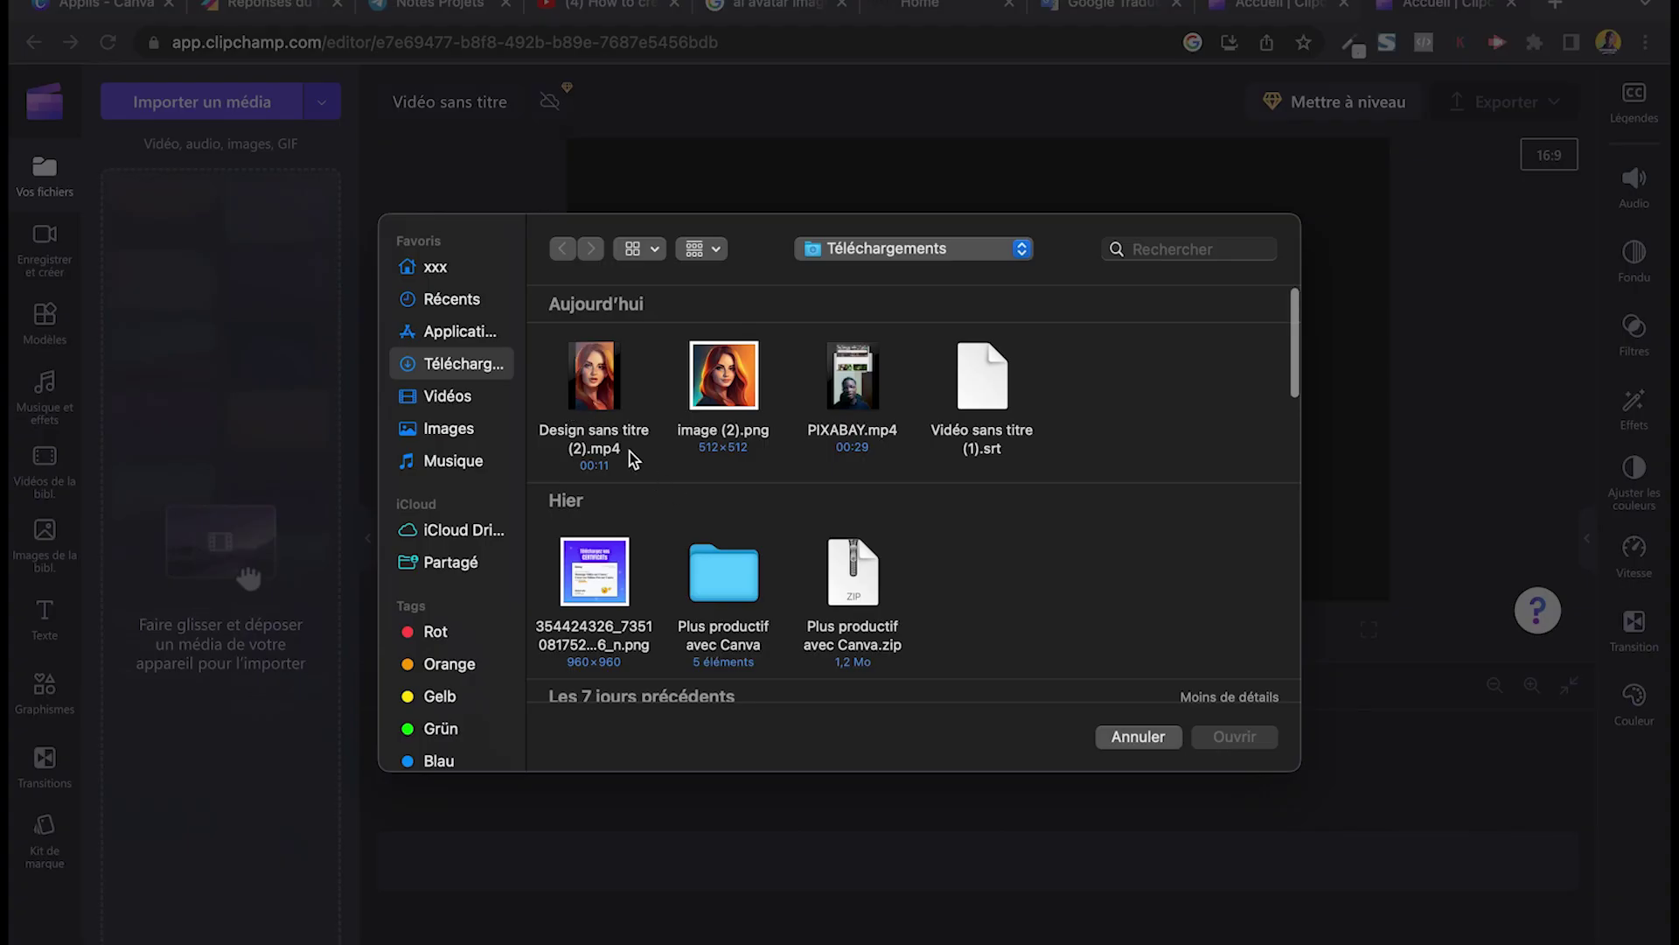
pyautogui.click(864, 359)
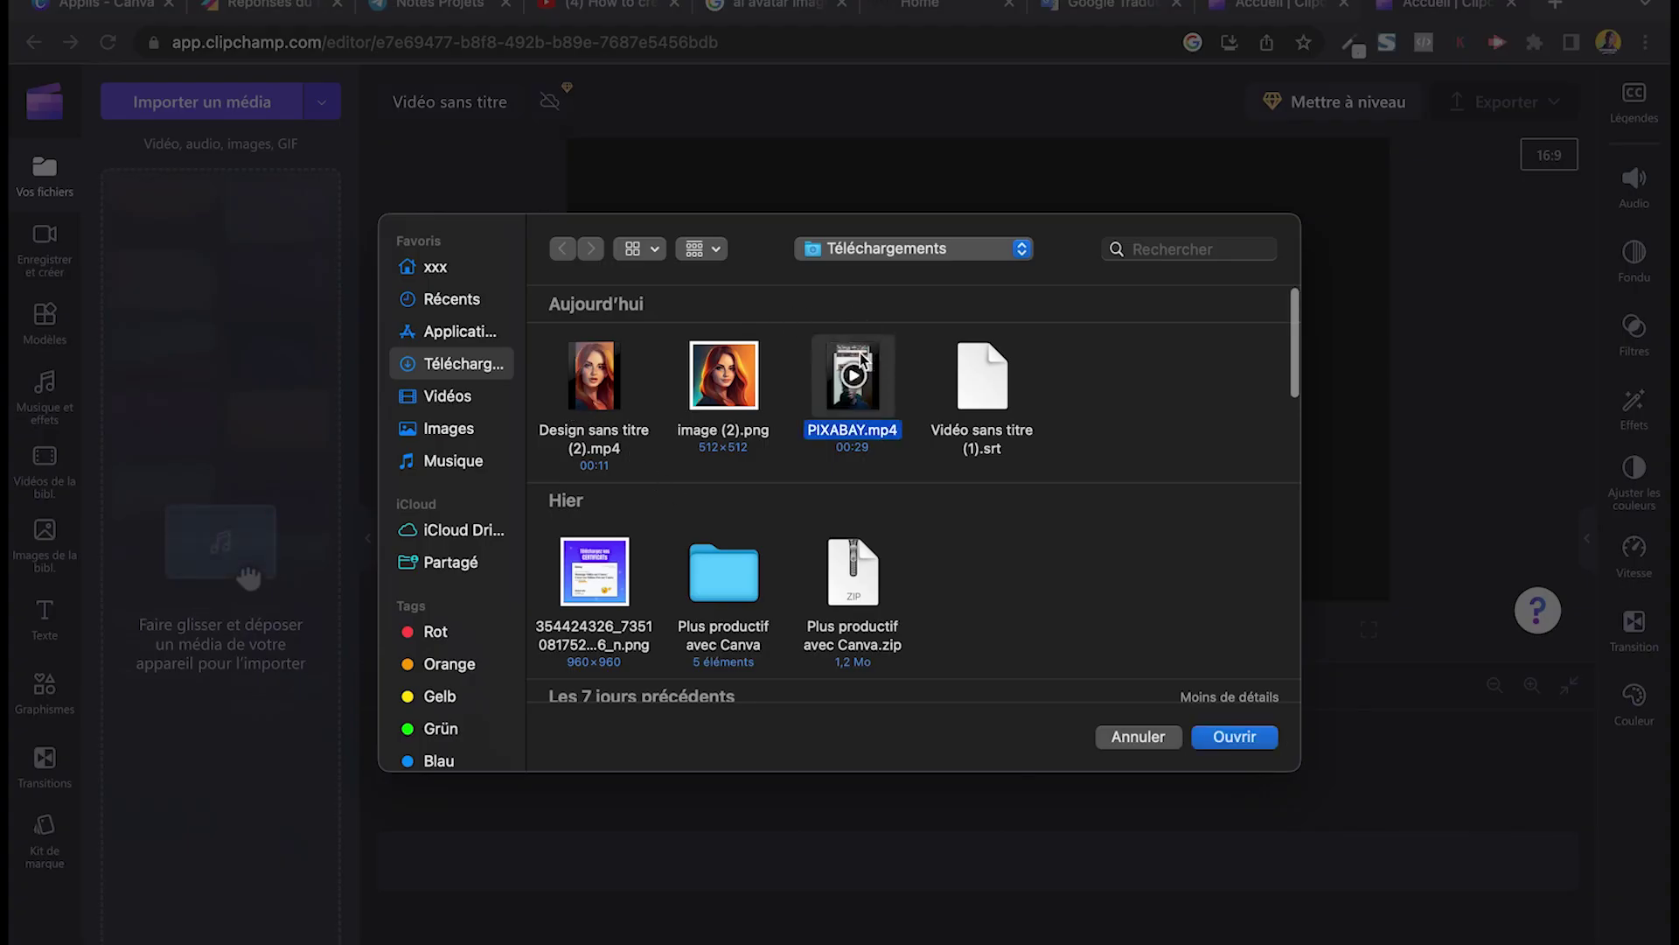
pyautogui.click(1231, 742)
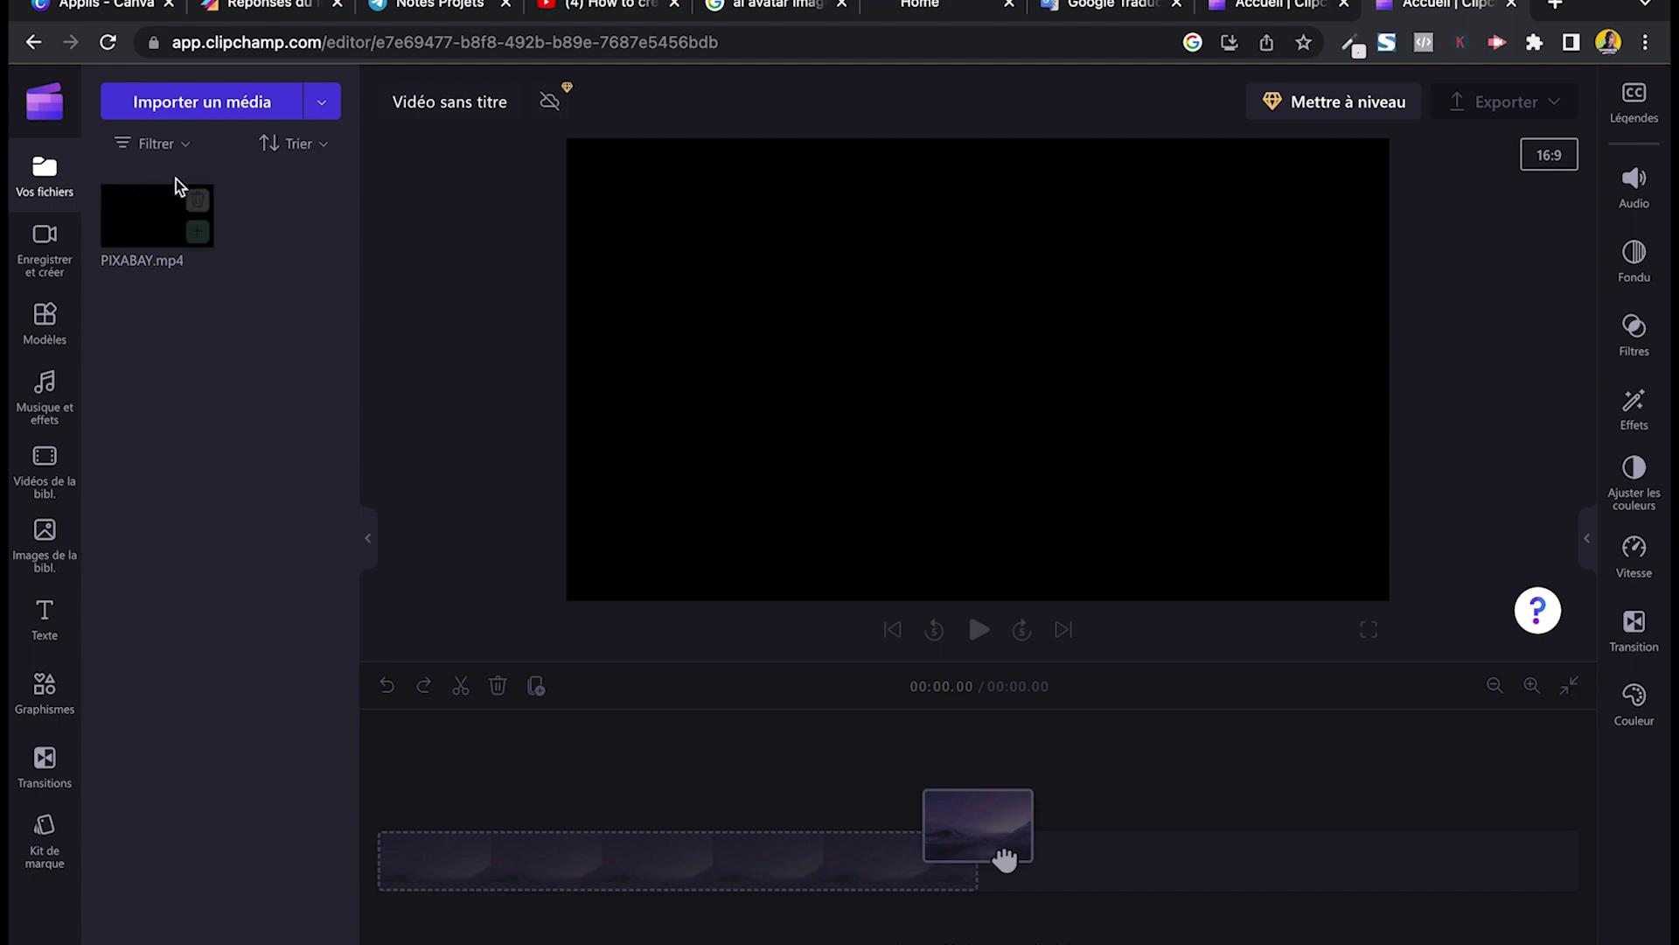
# Place PIXABAY.mp4 at the timeline start, preview it, and accept the 9:16 dimension match
pyautogui.moveTo(144, 218)
pyautogui.moveTo(143, 219); pyautogui.dragTo(521, 768)
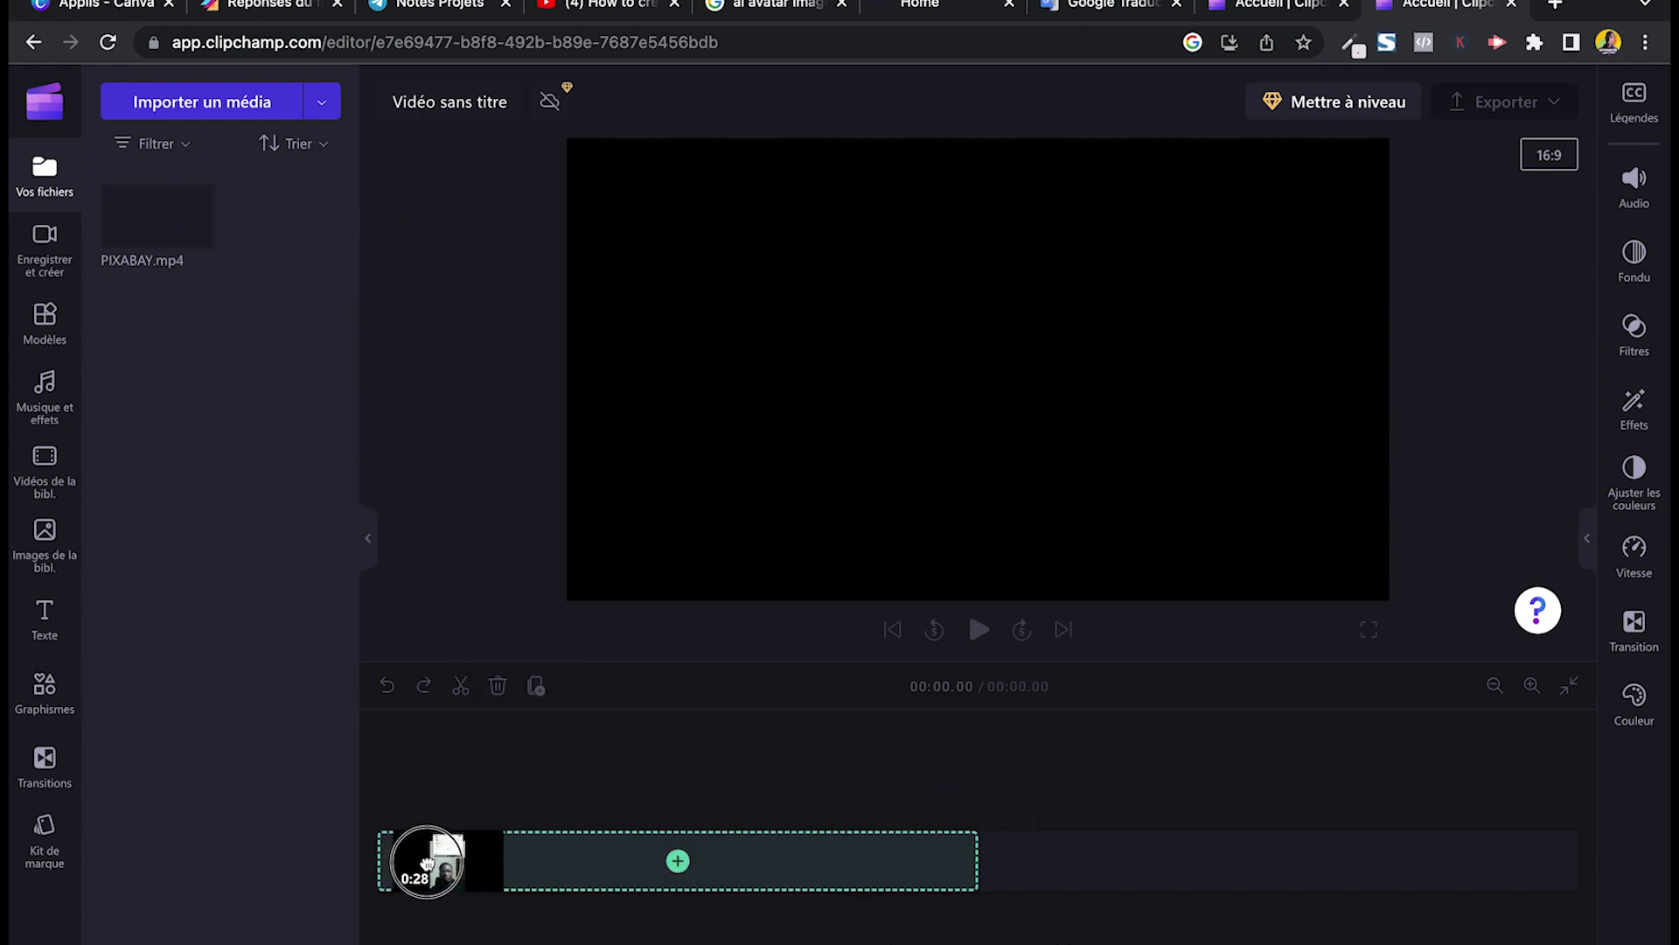
pyautogui.moveTo(521, 768); pyautogui.dragTo(423, 869)
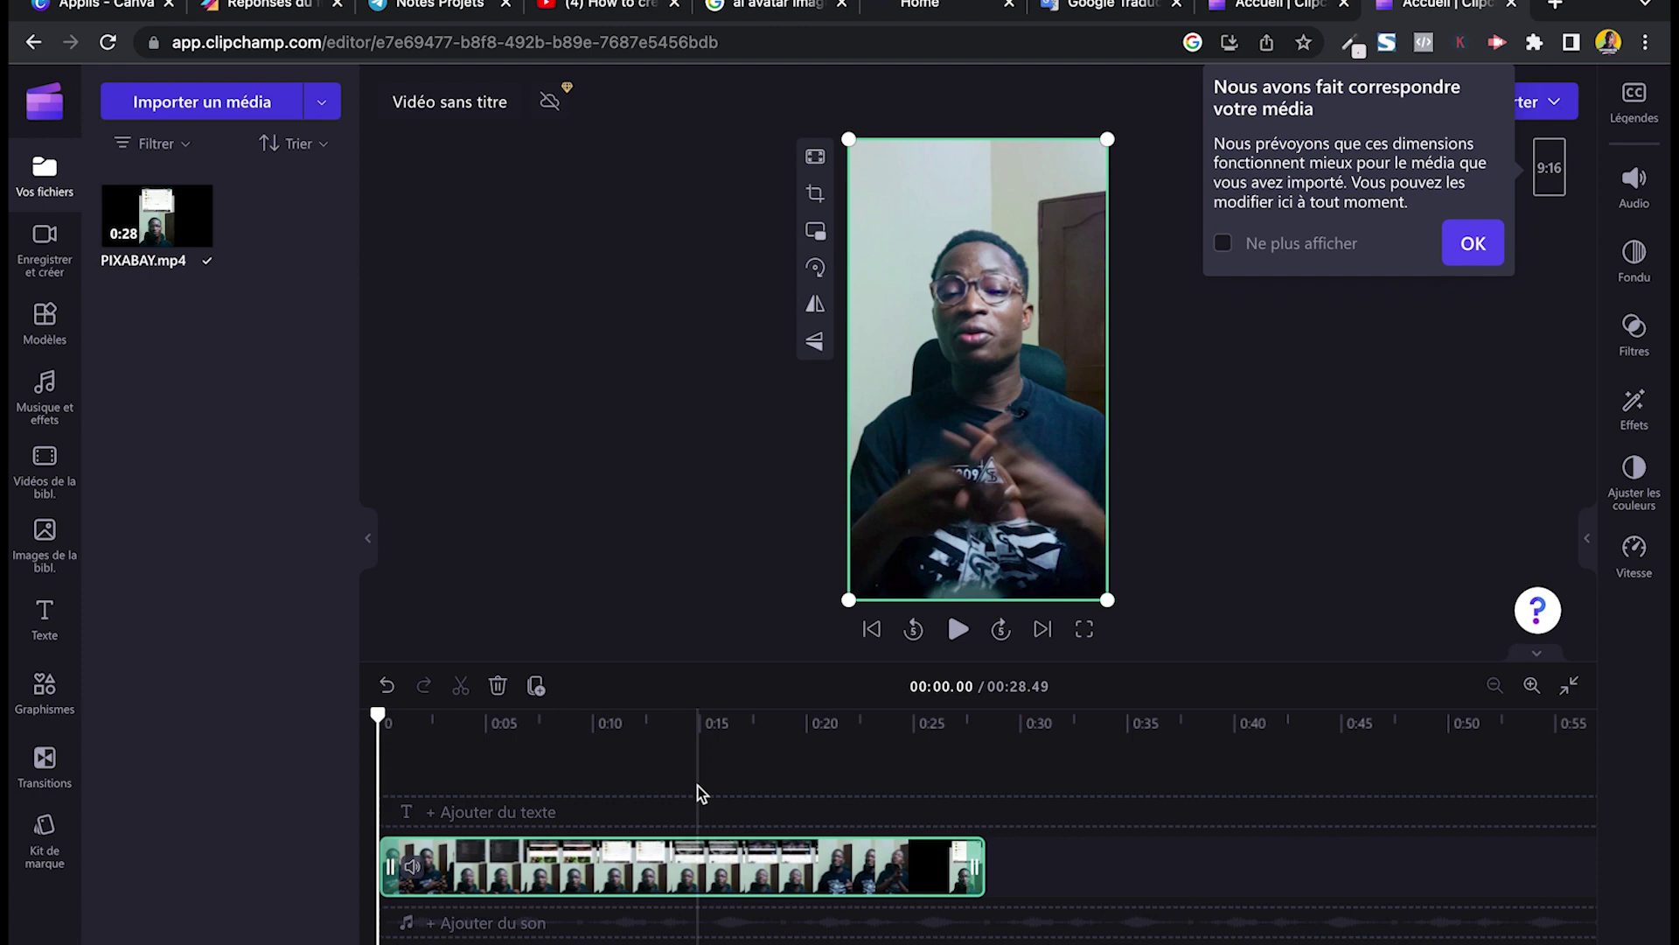
pyautogui.press('space')
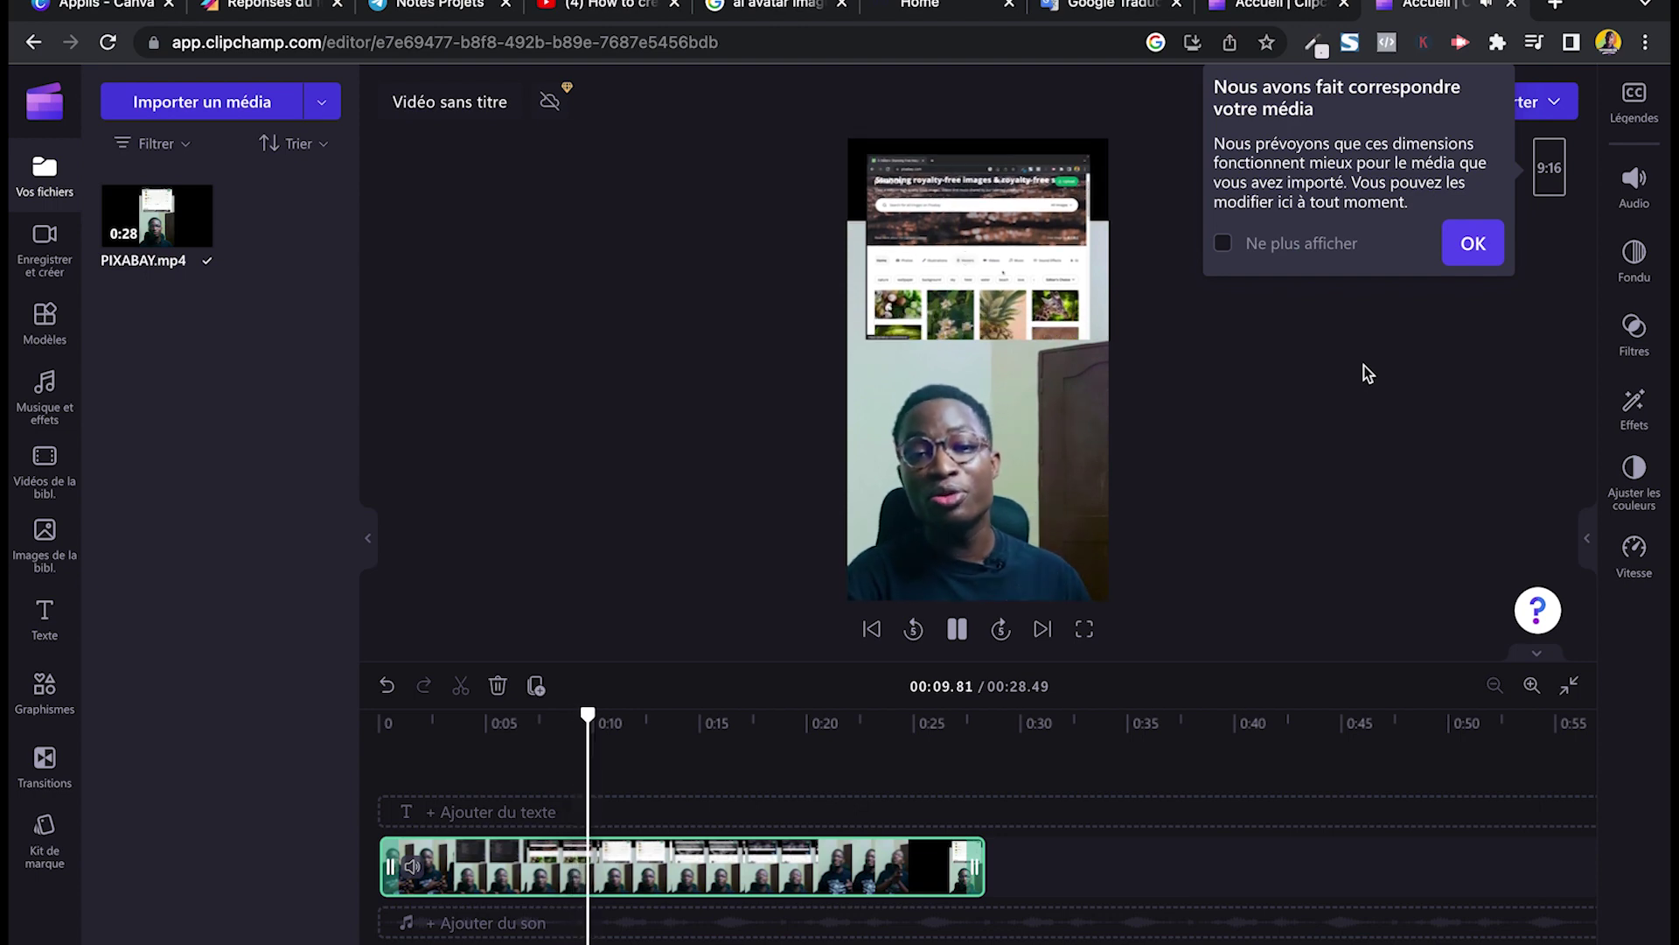
pyautogui.press('space')
pyautogui.click(1472, 245)
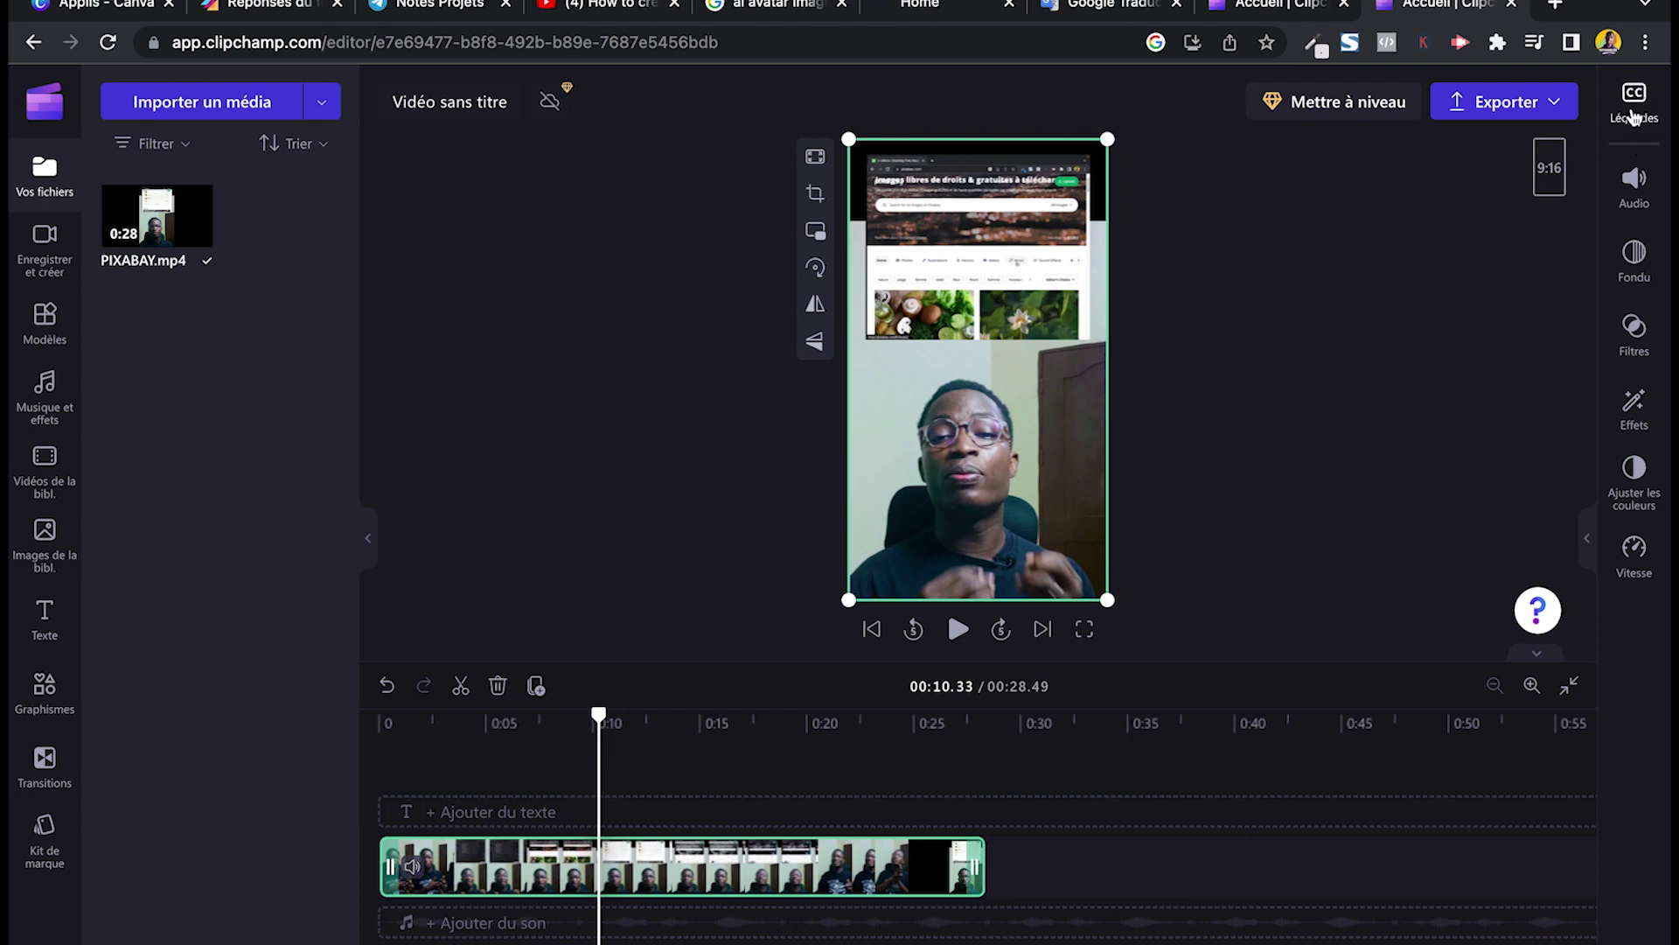
# Turn on automatic captions with Français (France) as the recognition language
pyautogui.click(1636, 109)
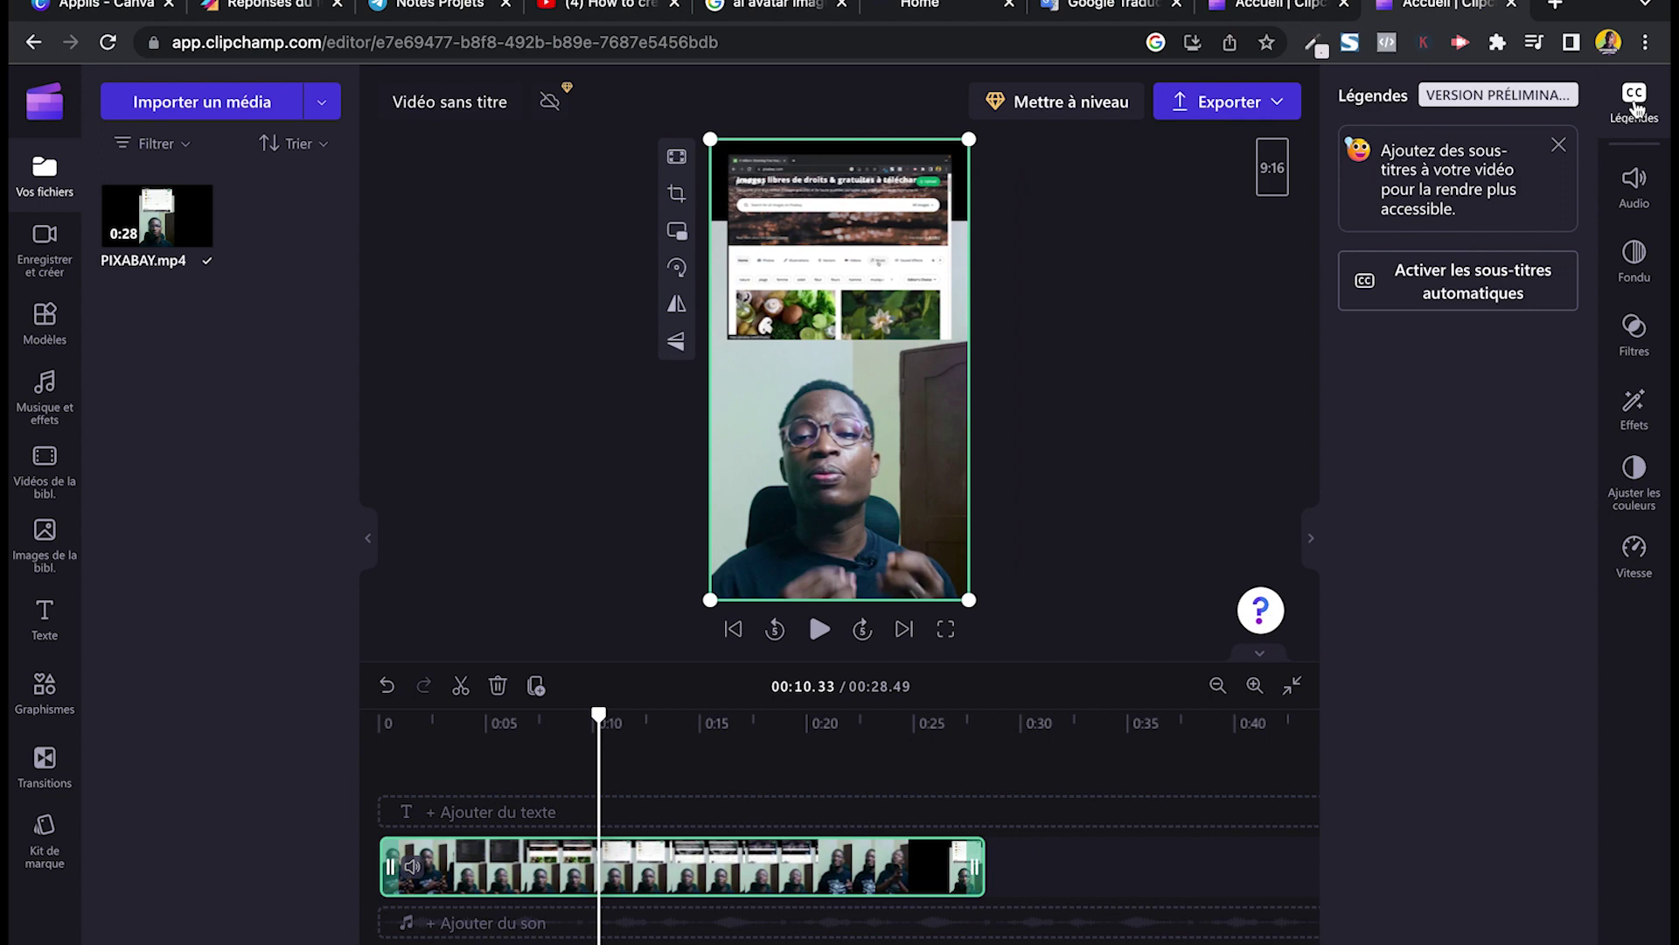
pyautogui.click(1476, 285)
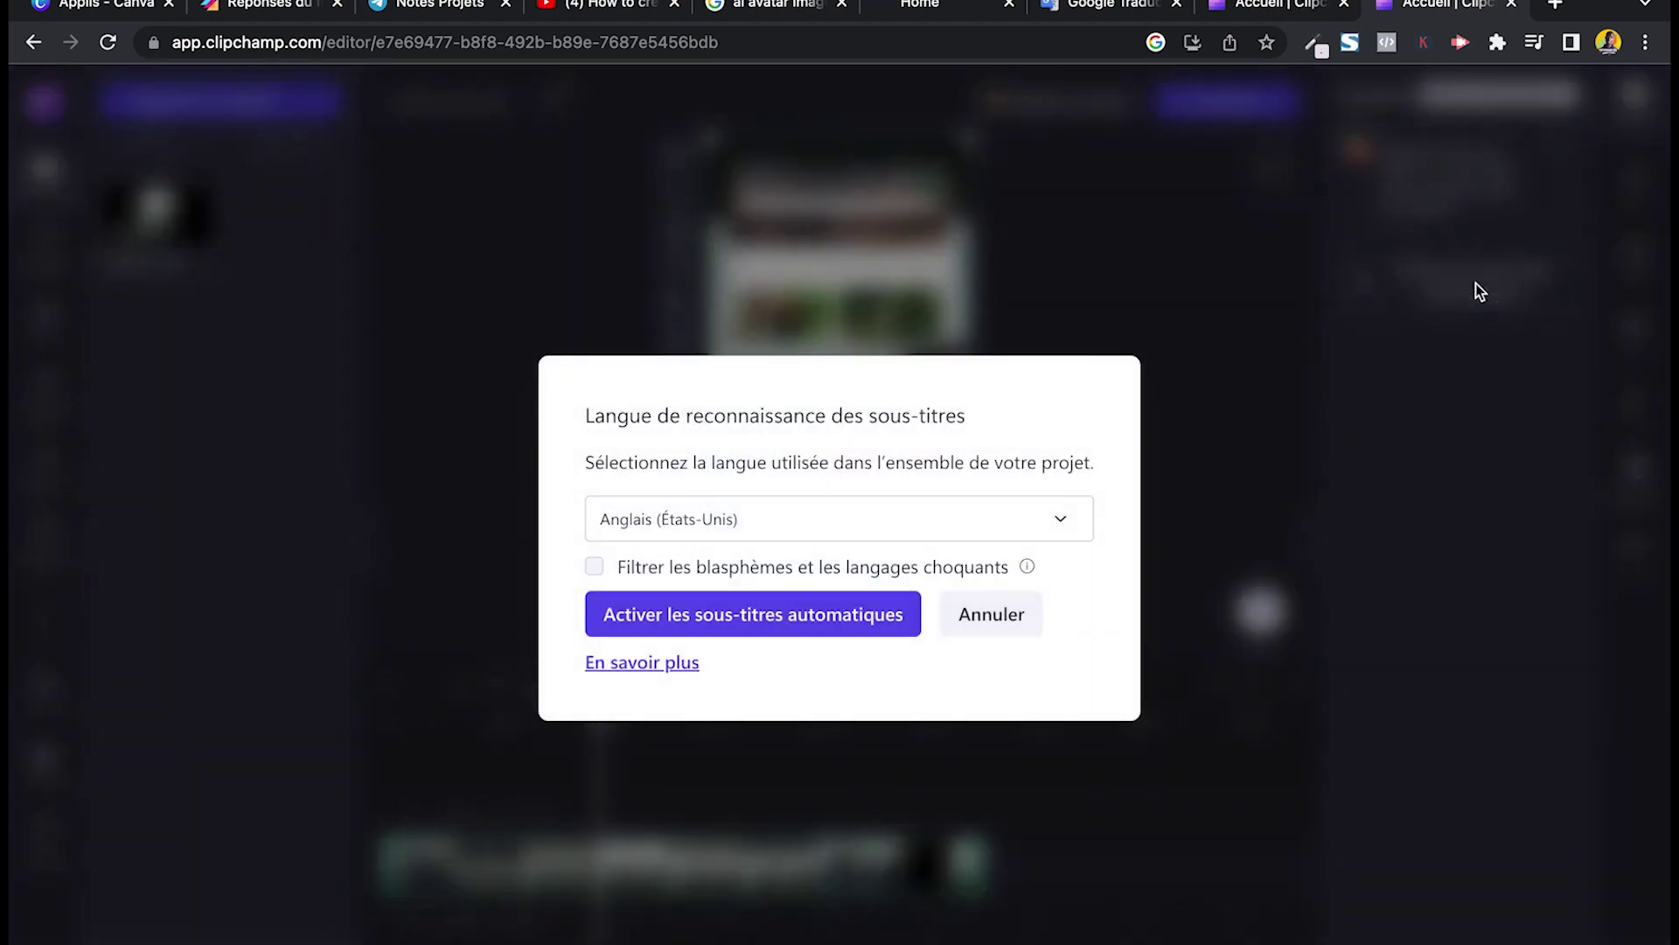
pyautogui.click(1012, 520)
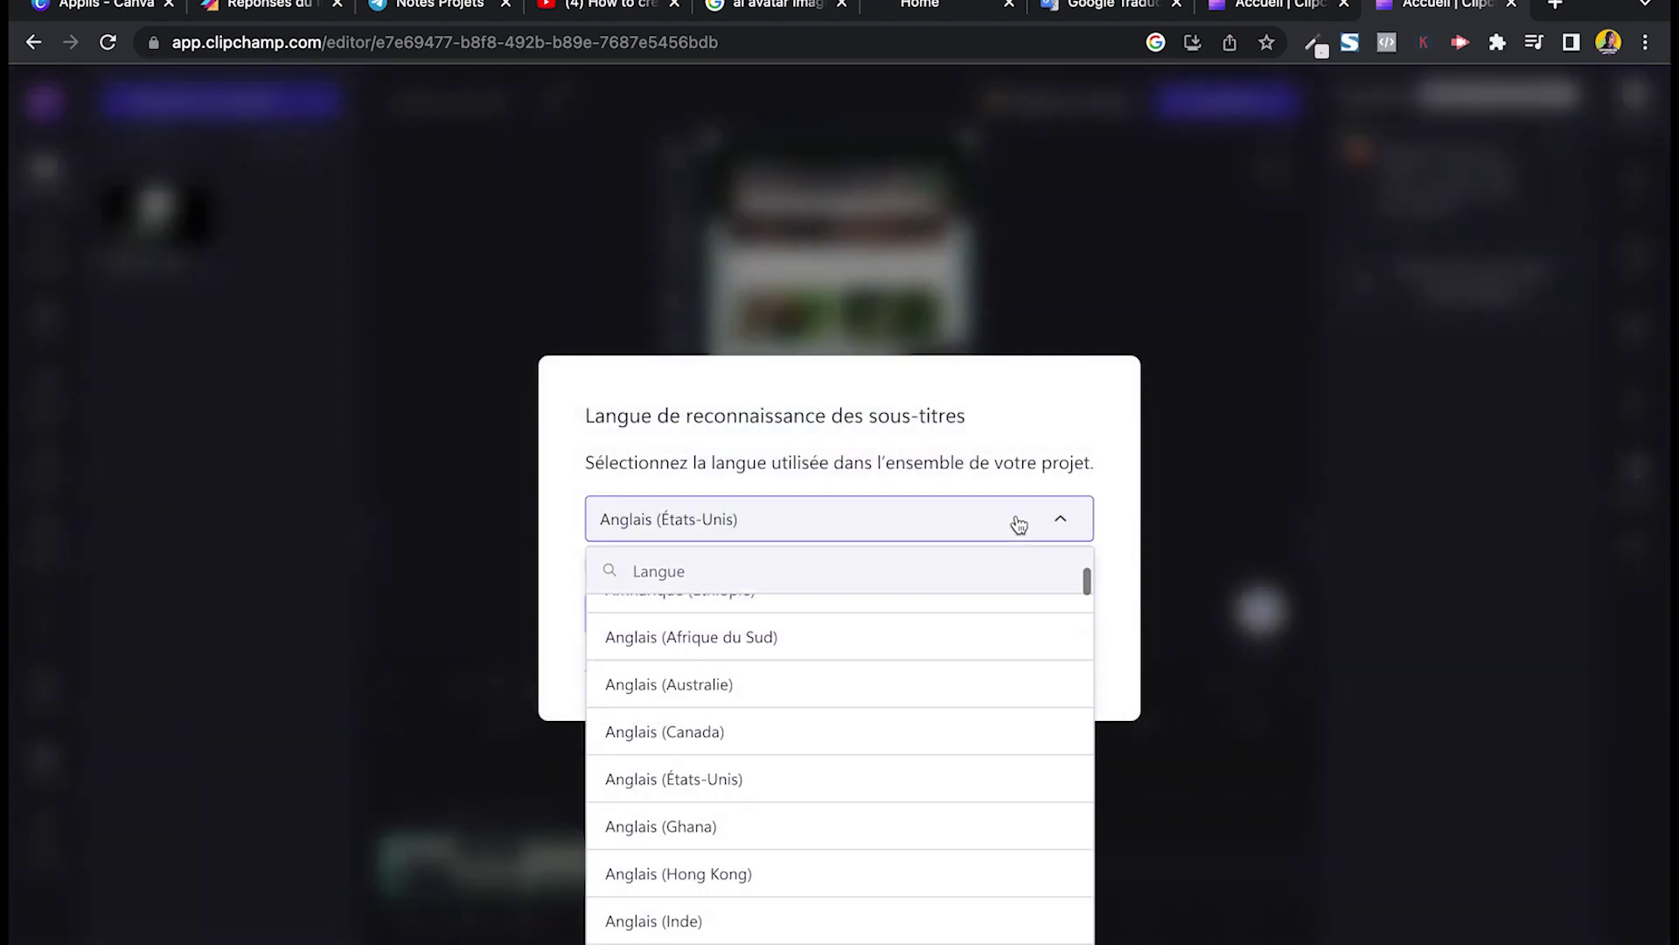
pyautogui.scroll(-1, 886, 906)
pyautogui.scroll(-1, 887, 906)
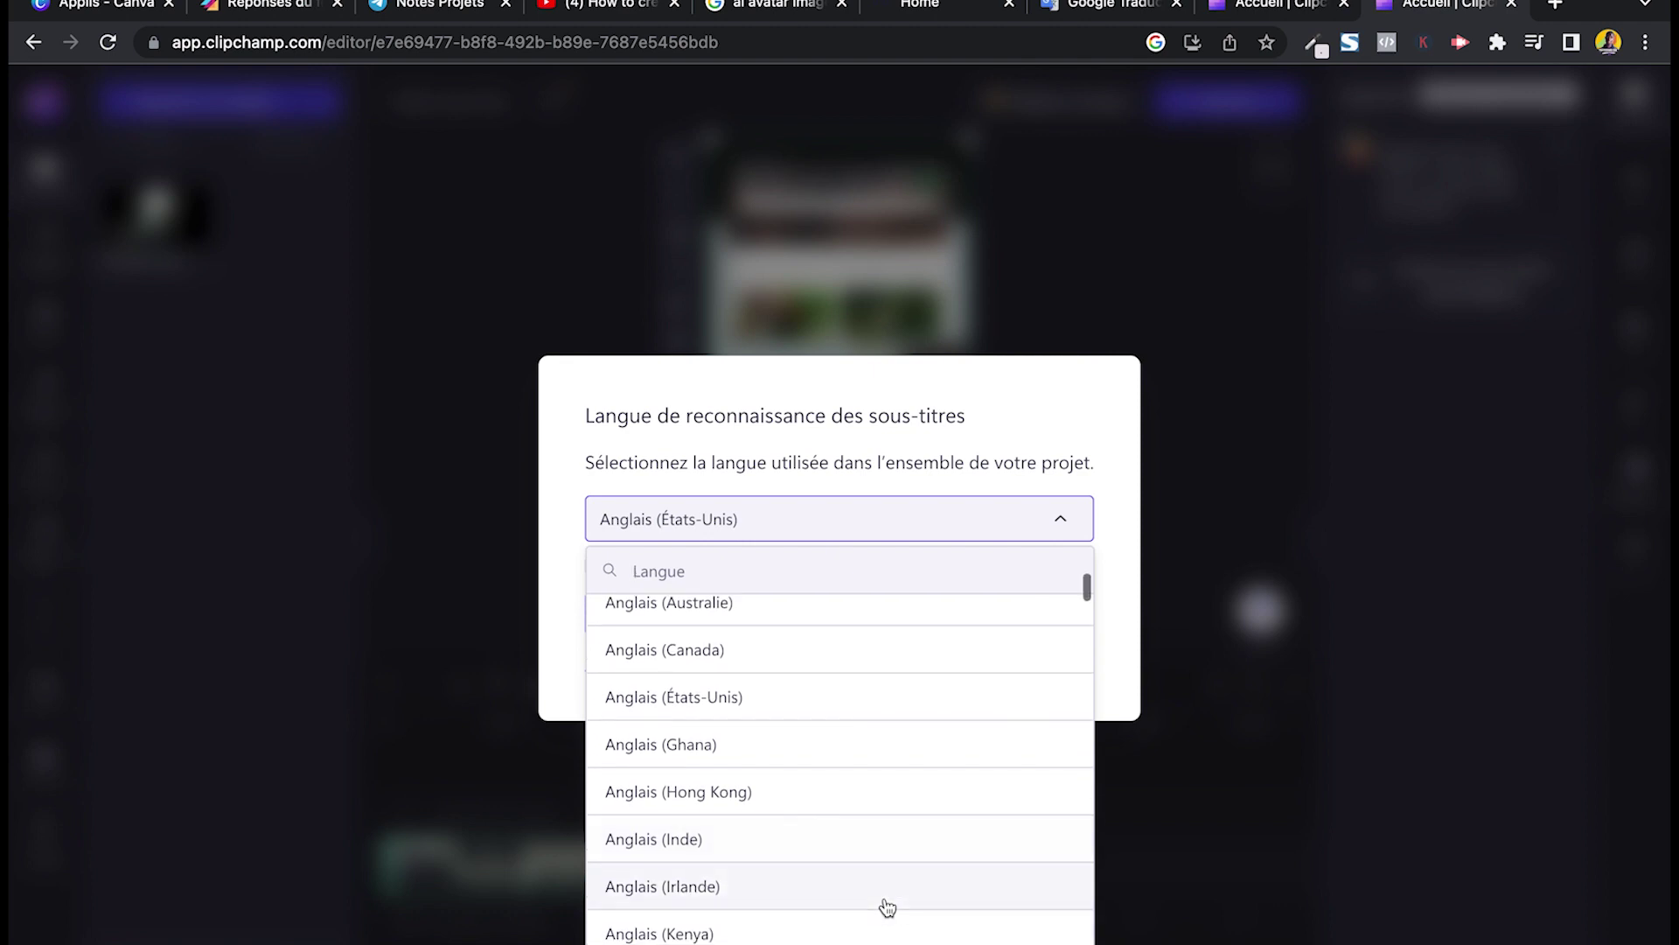
pyautogui.write('FR')
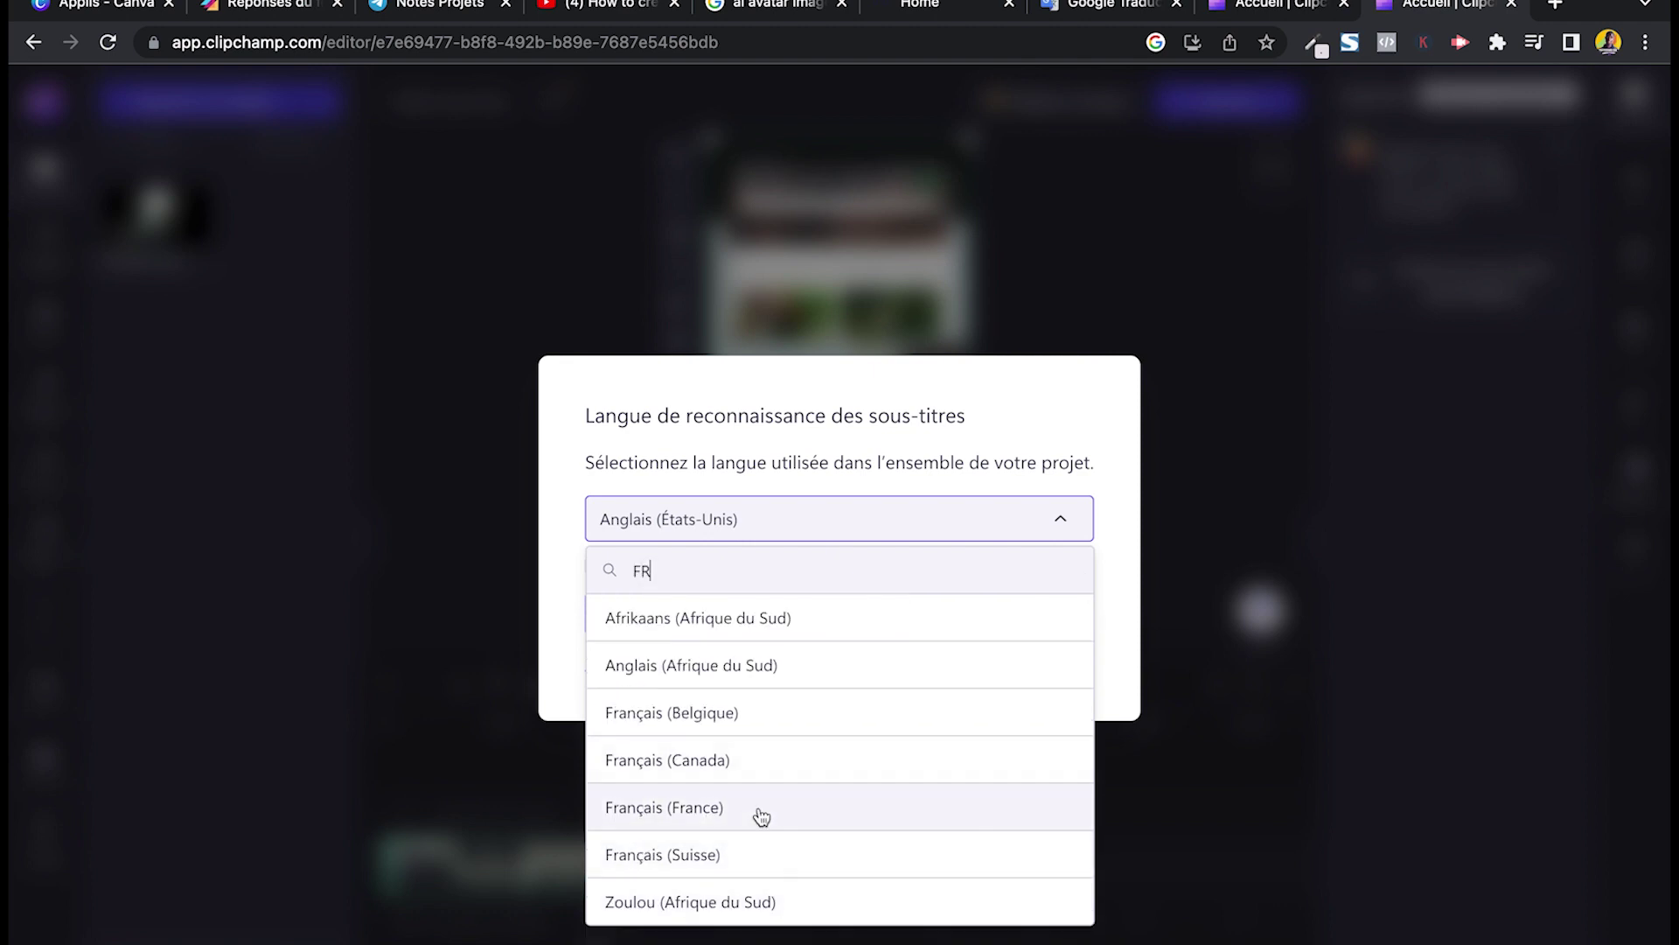
pyautogui.click(758, 820)
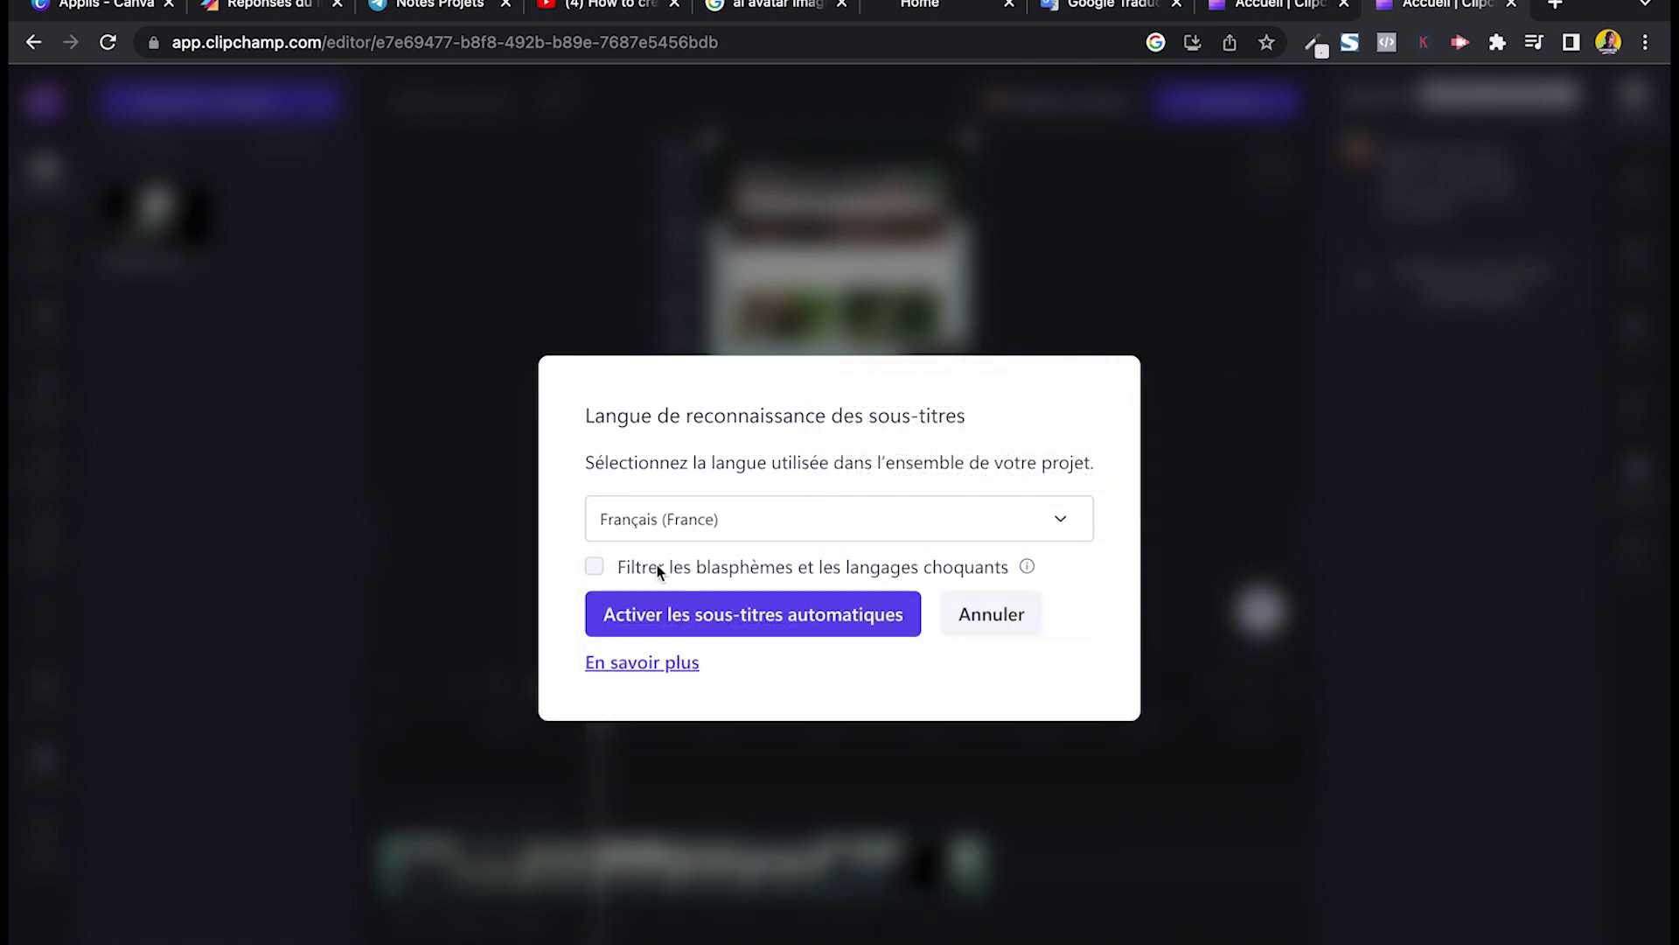
pyautogui.click(692, 628)
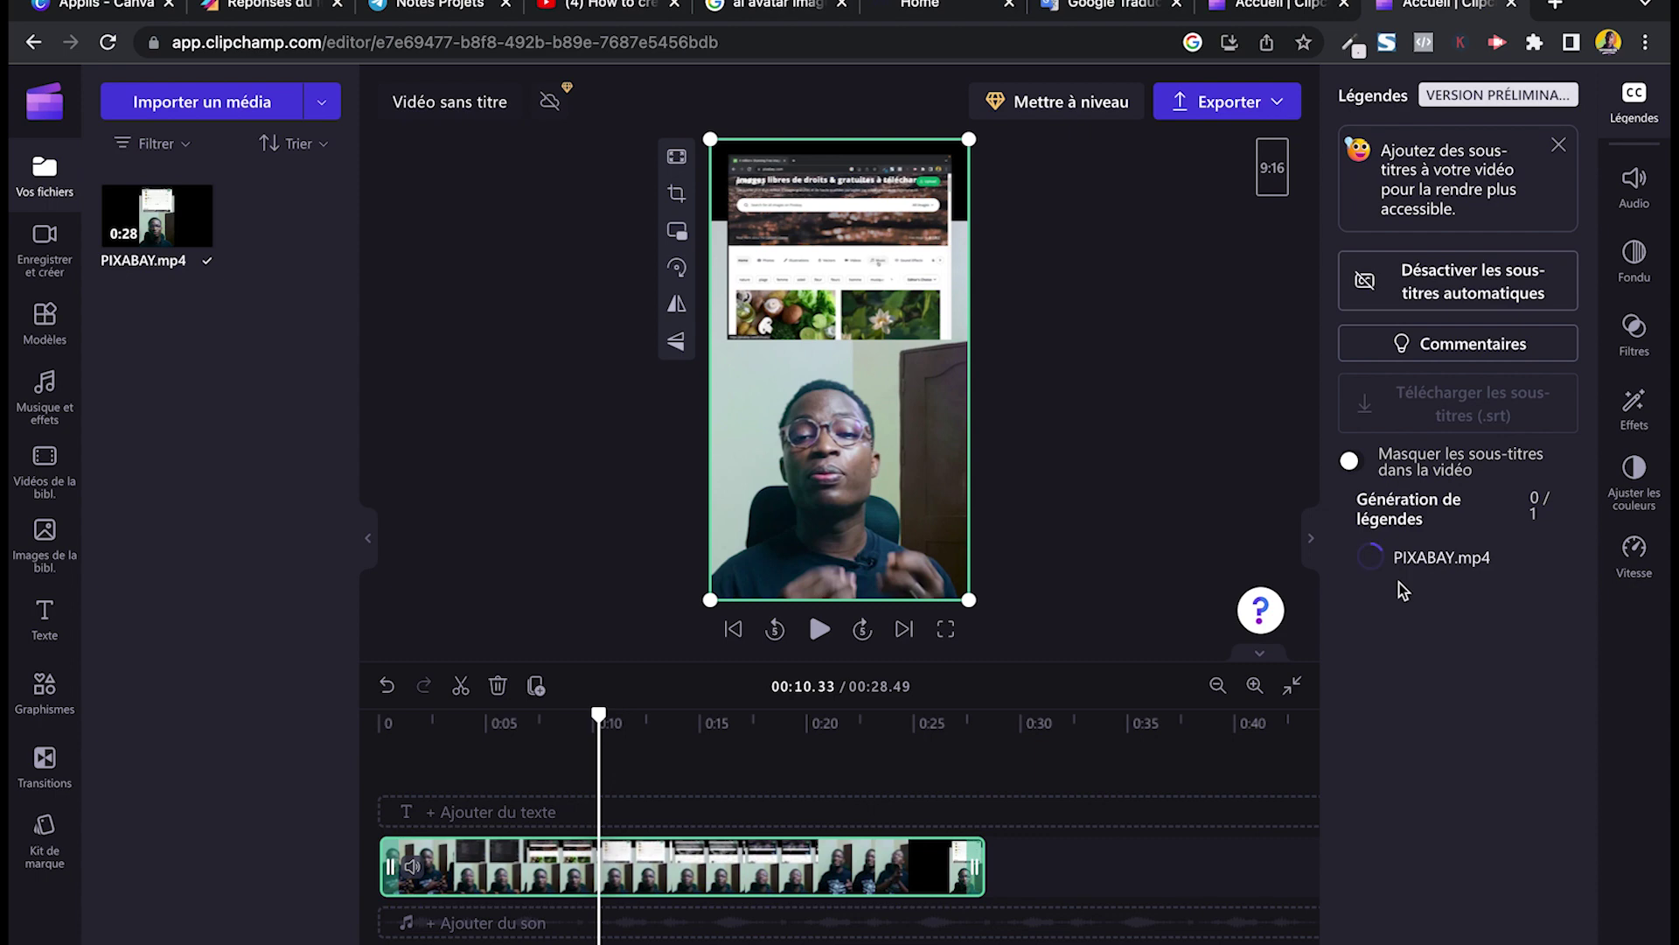
pyautogui.scroll(3, 1458, 777)
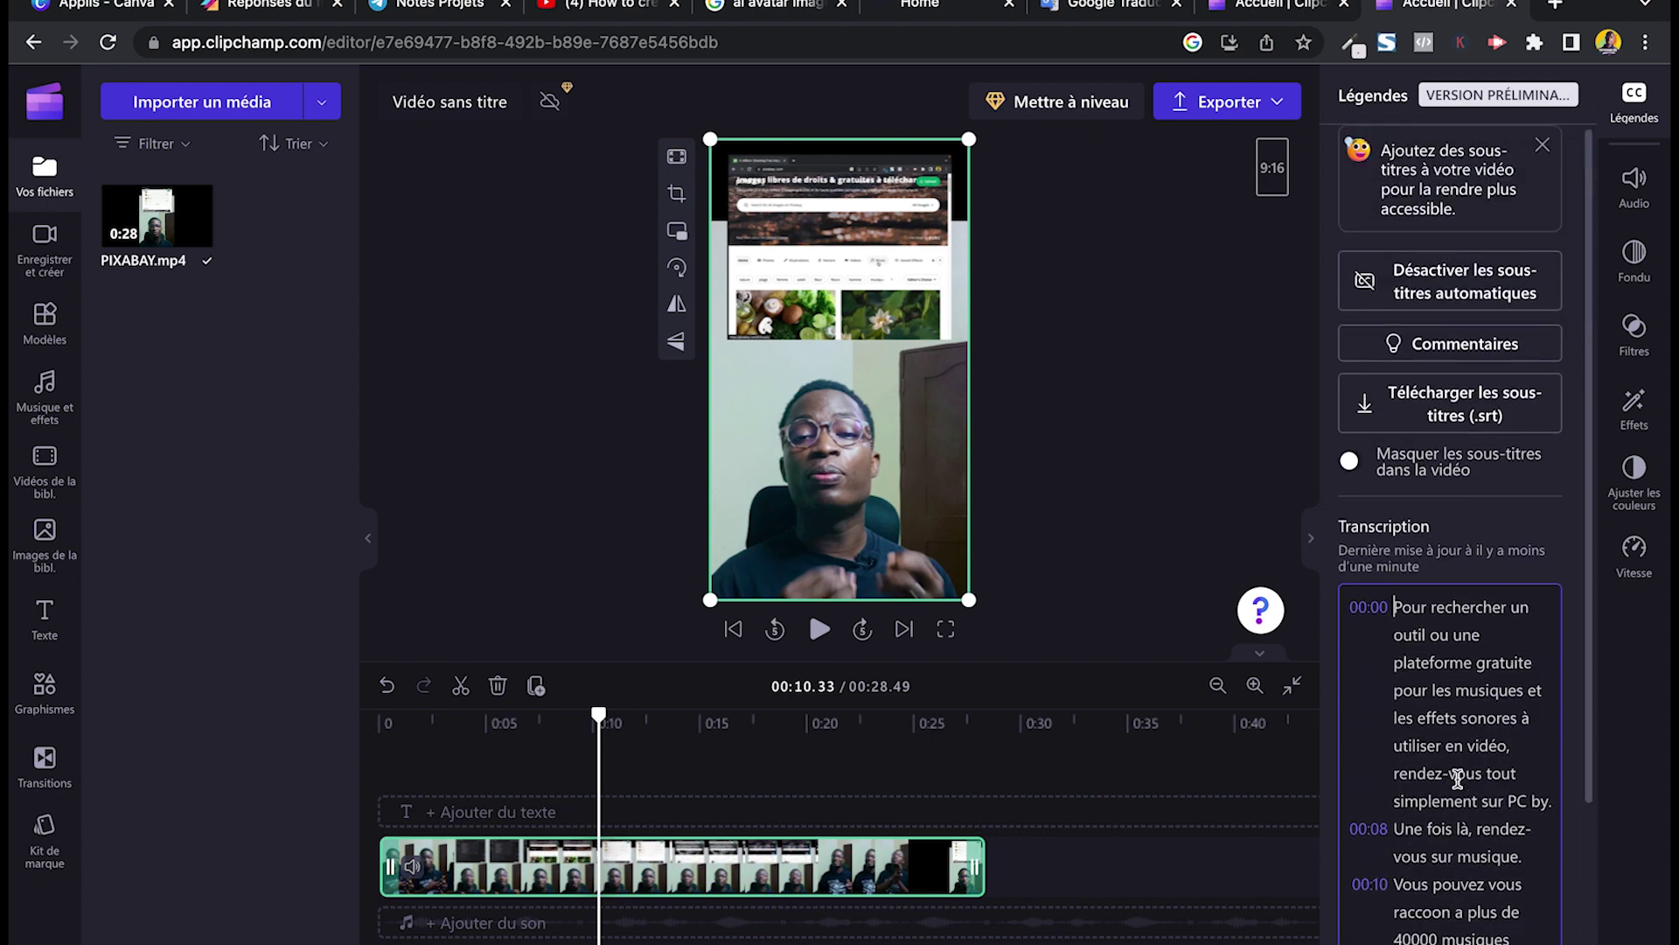
# Rewind to 00:00.00, play and pause to check the French captions, then switch to Premiere Pro
pyautogui.scroll(-3, 1459, 778)
pyautogui.click(598, 713)
pyautogui.moveTo(597, 713); pyautogui.dragTo(338, 738)
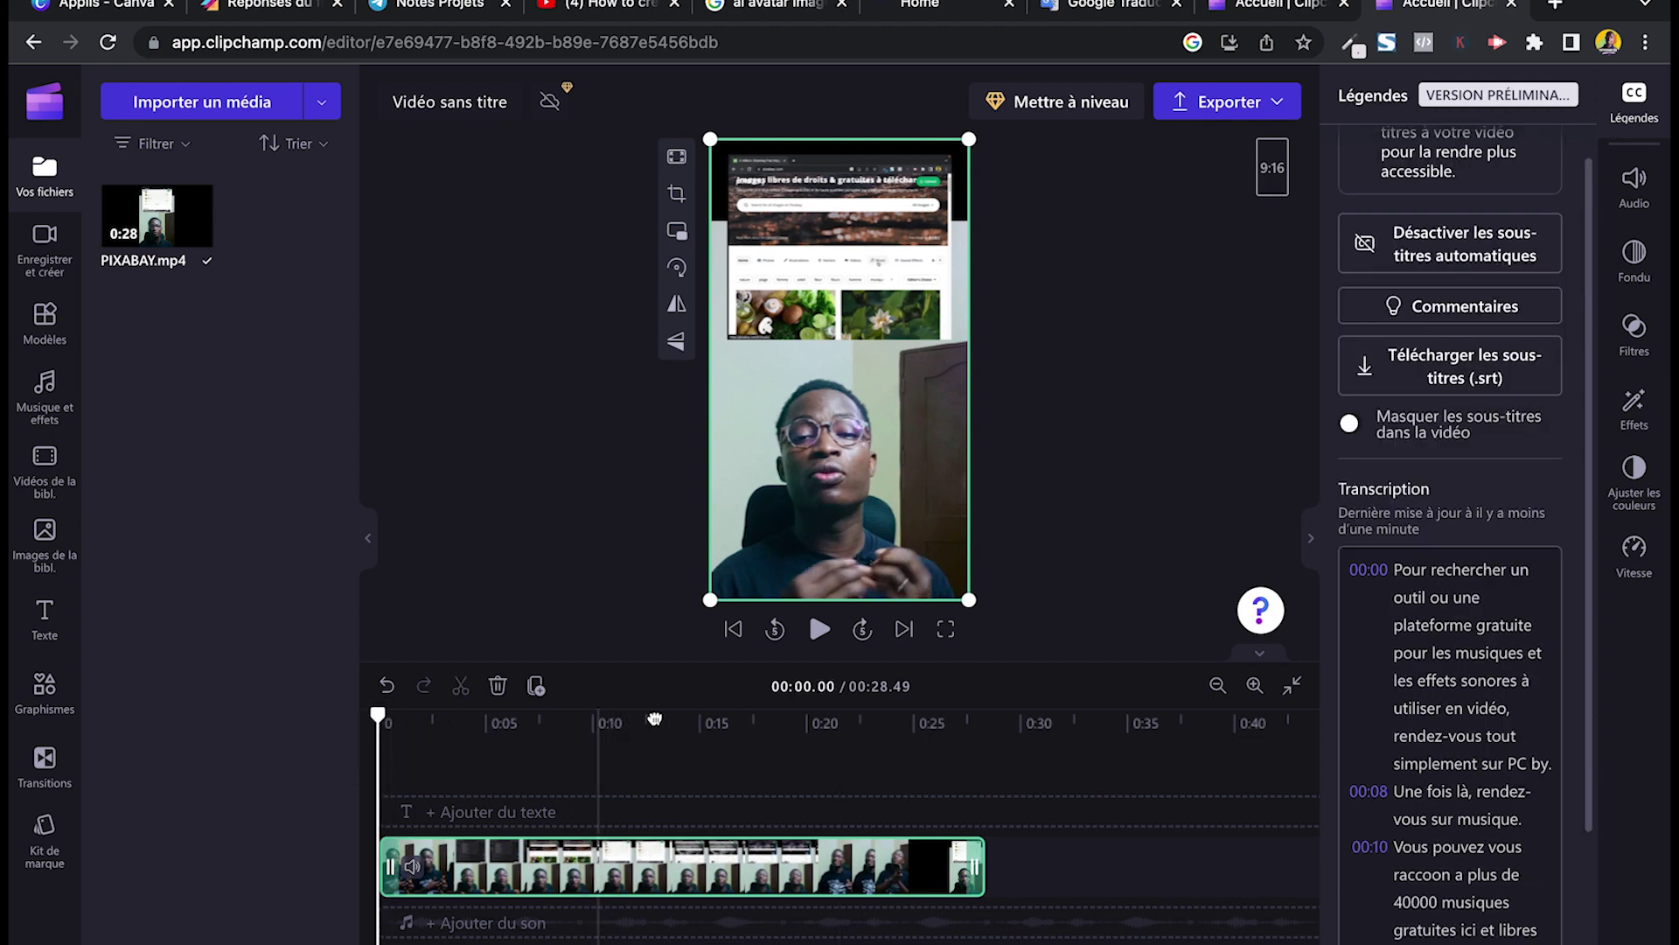
pyautogui.click(818, 630)
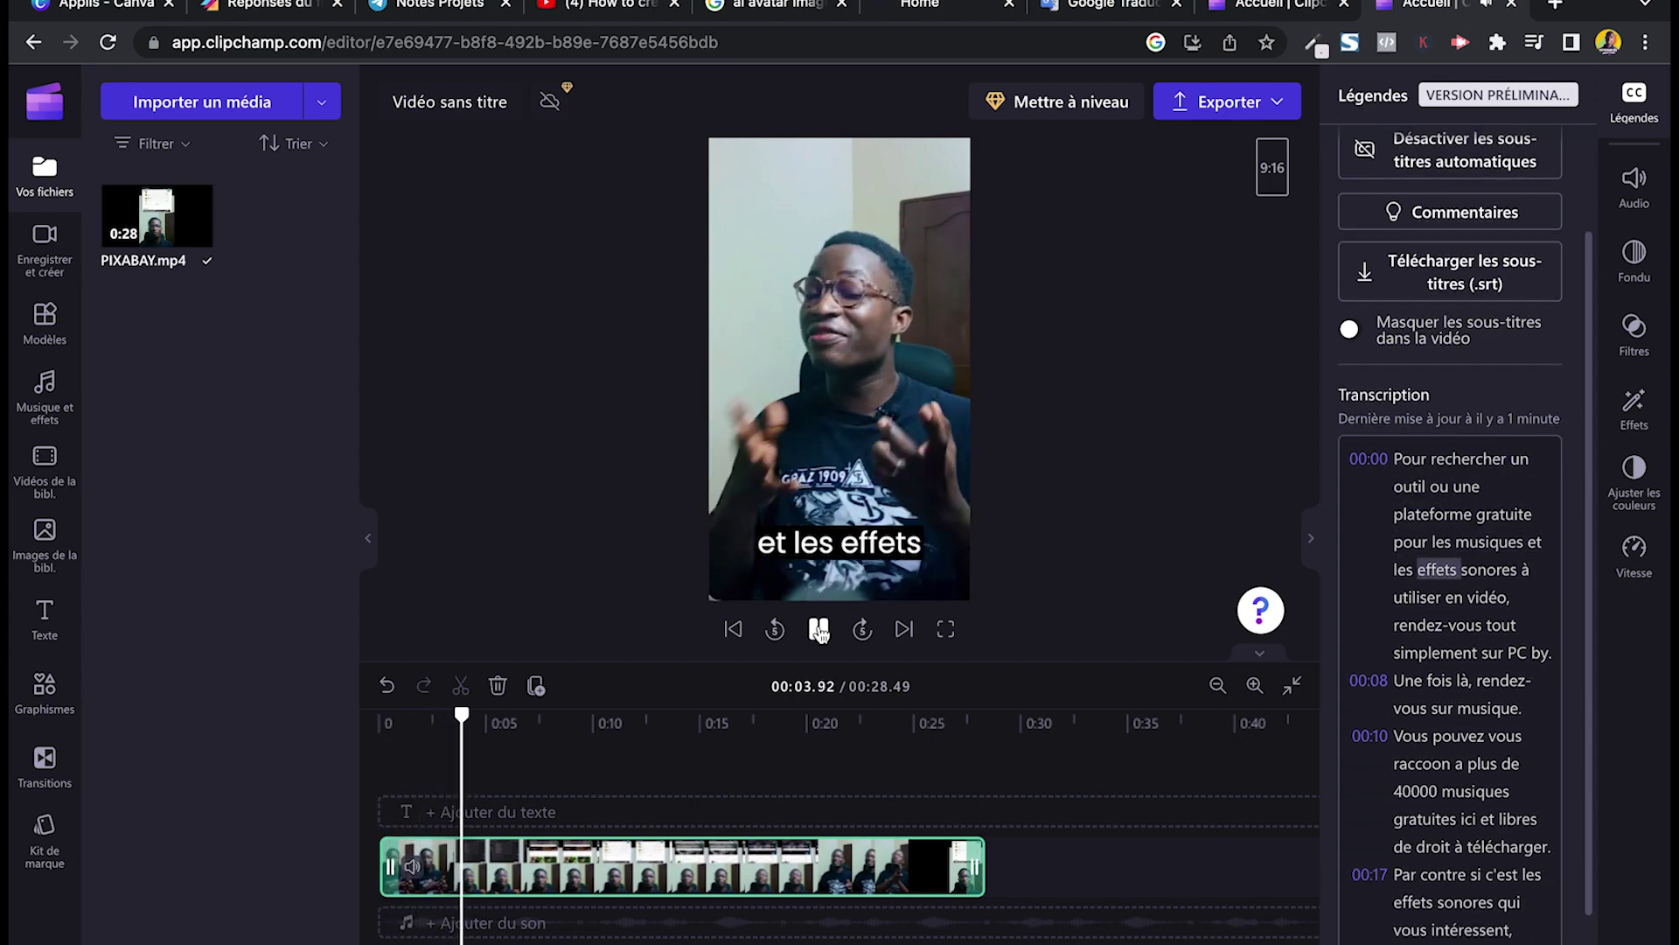
pyautogui.click(819, 631)
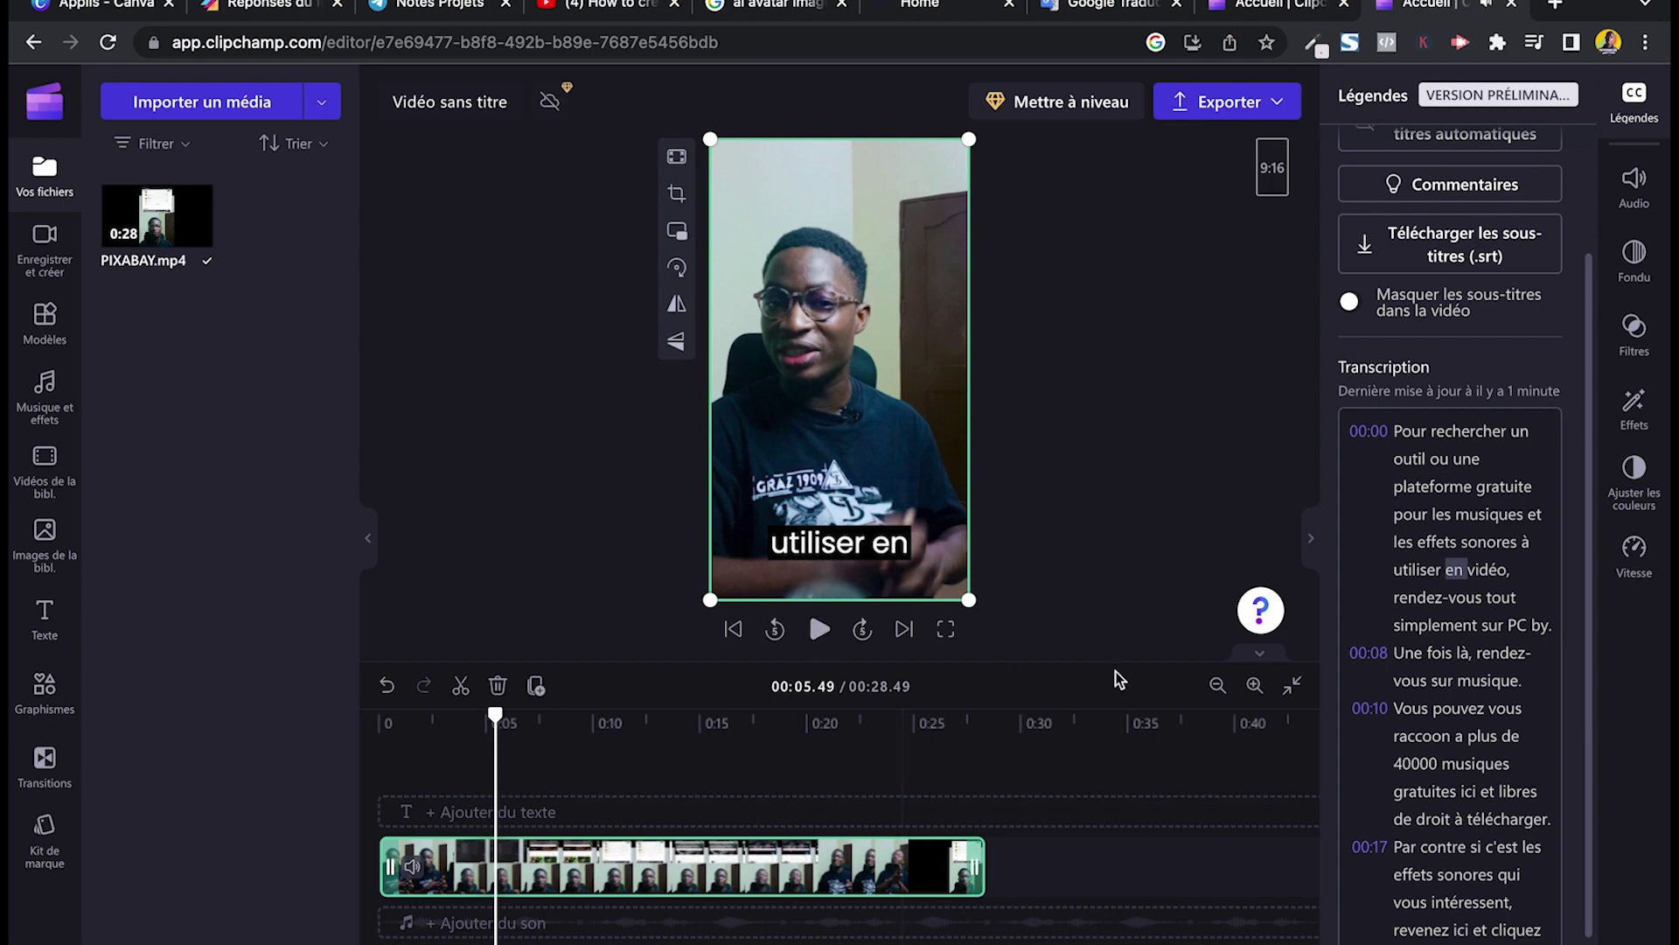
pyautogui.scroll(2, 1434, 813)
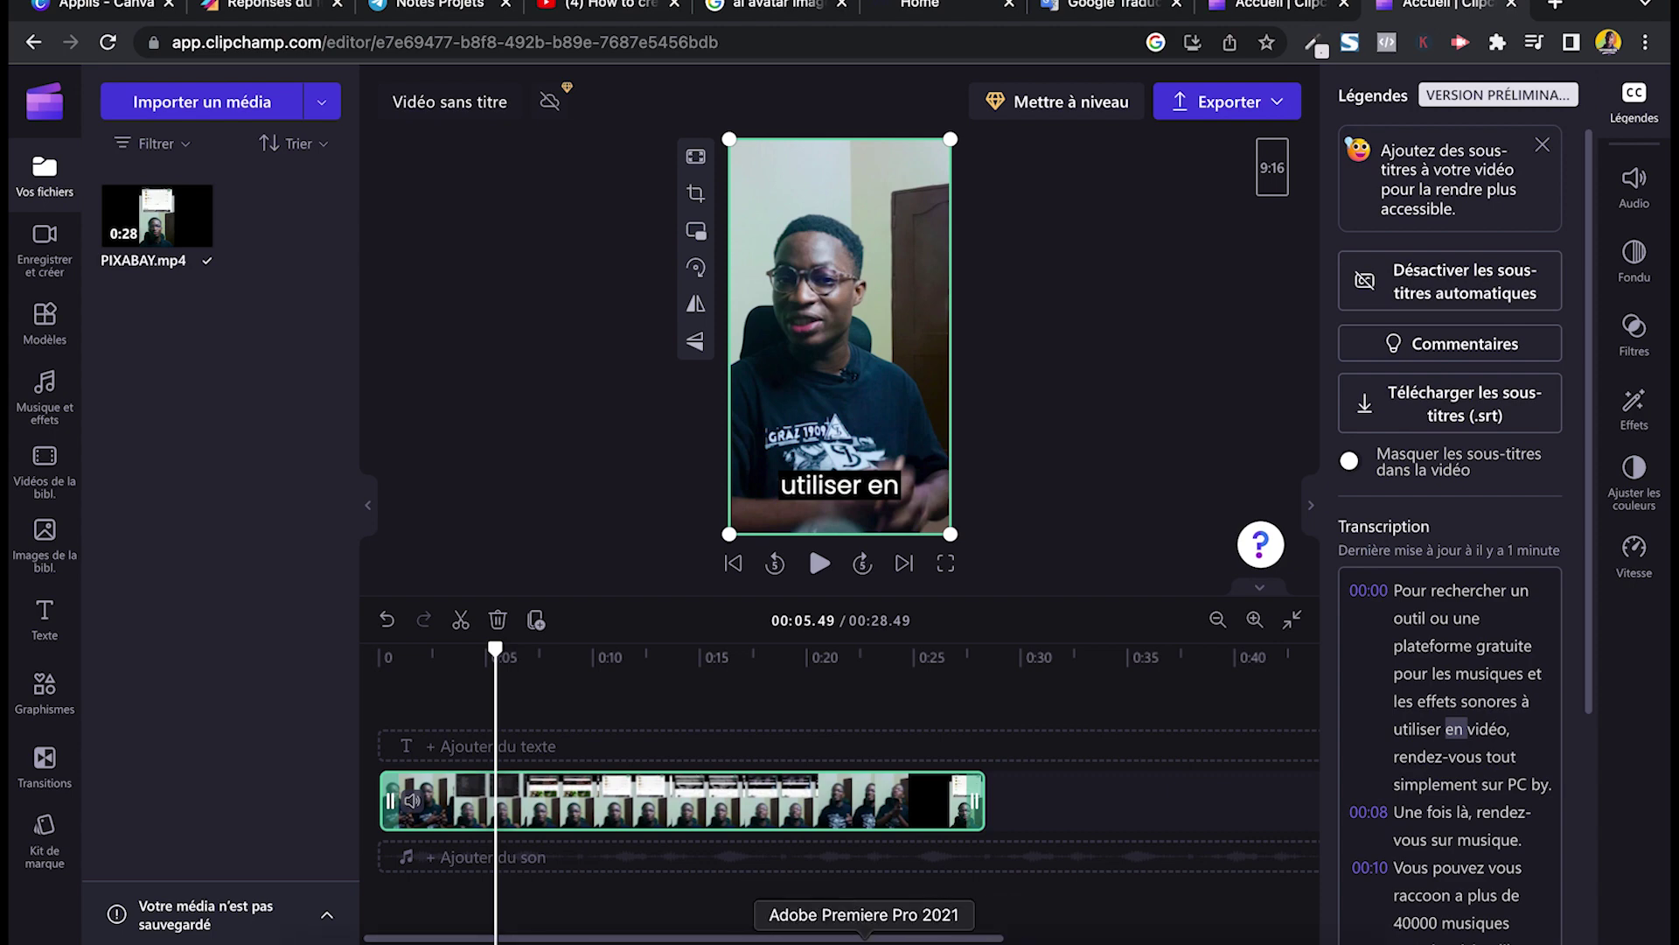
pyautogui.click(864, 938)
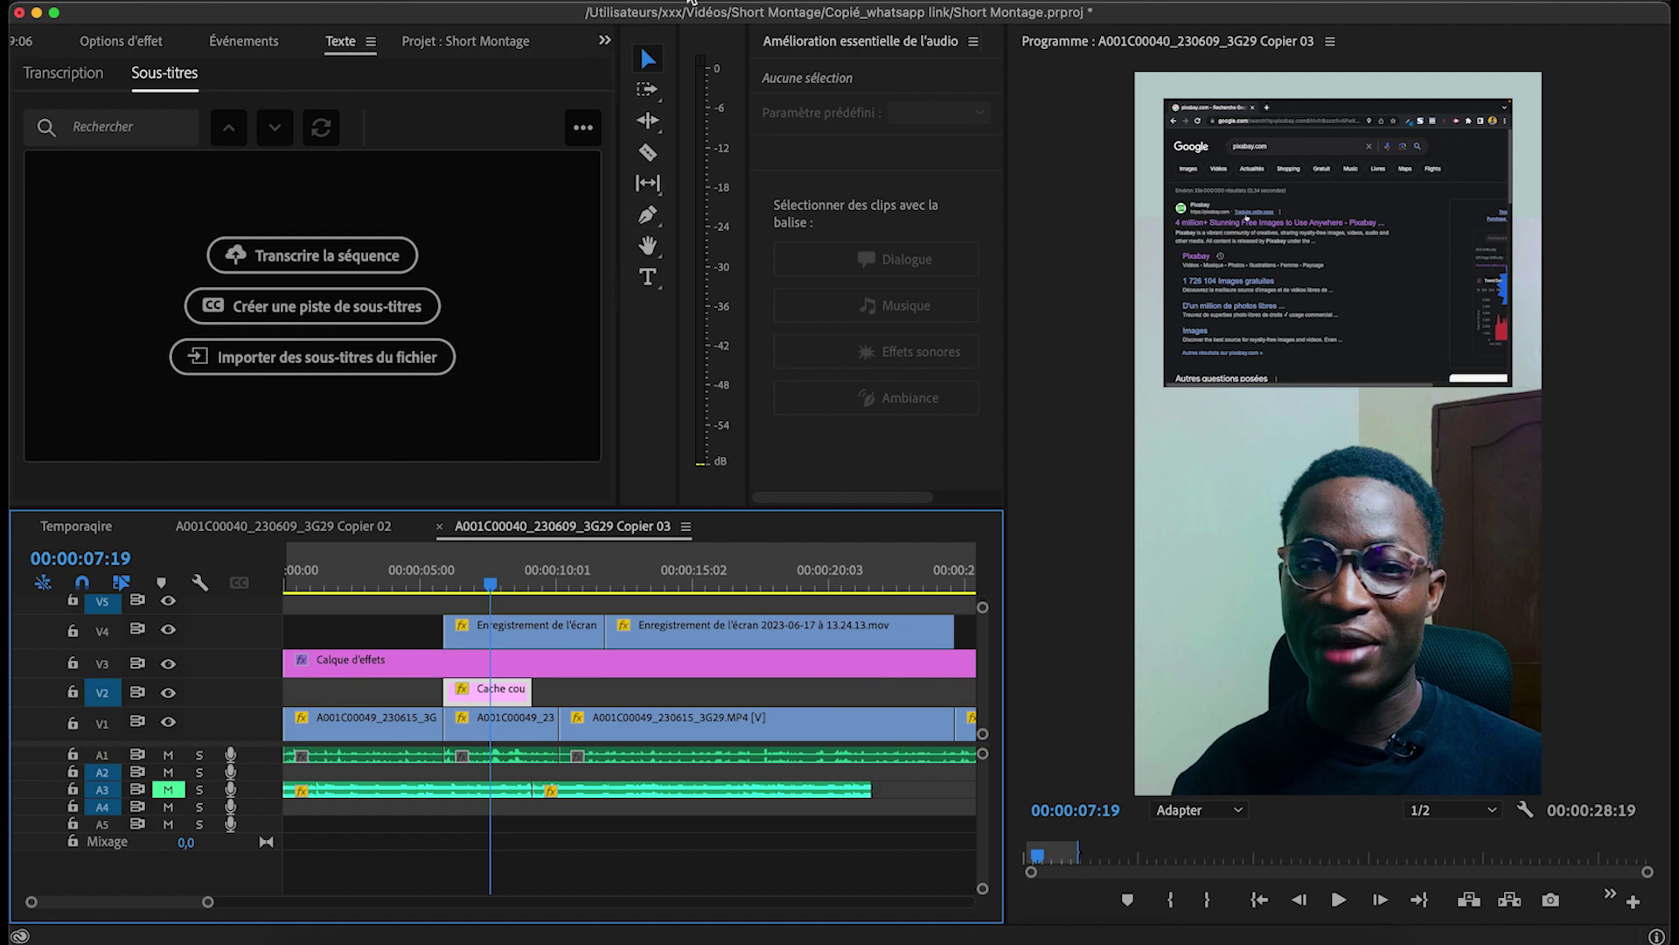
# Browse the list of panels to show, then close it
pyautogui.click(779, 5)
pyautogui.moveTo(759, 861)
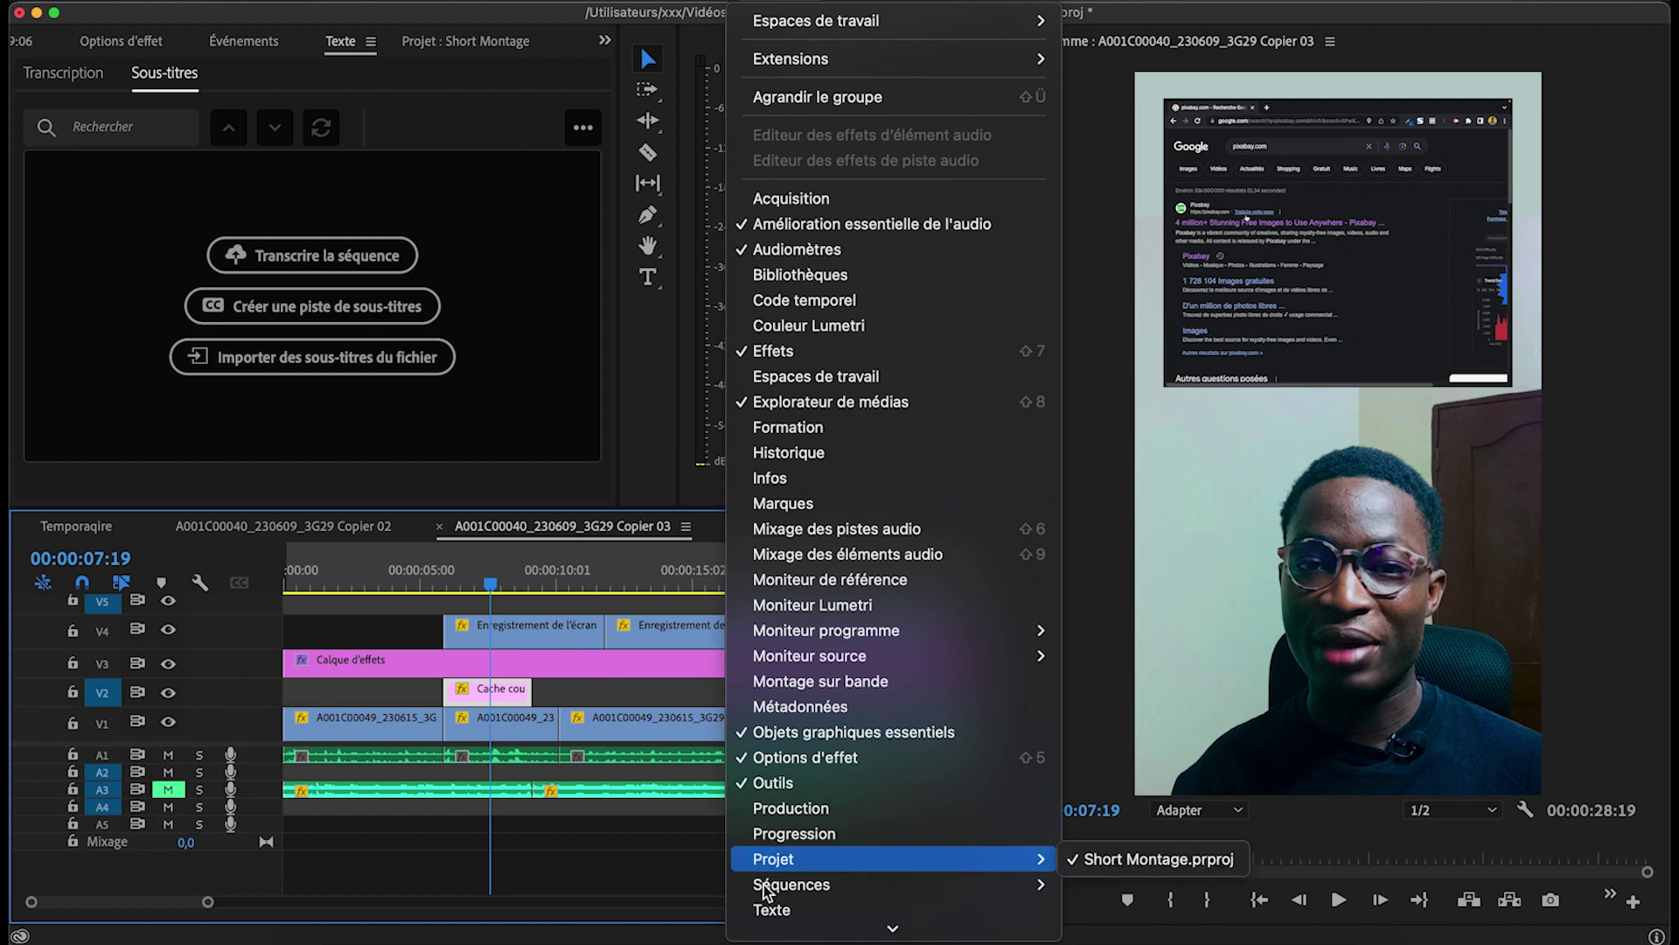
pyautogui.scroll(-1, 769, 908)
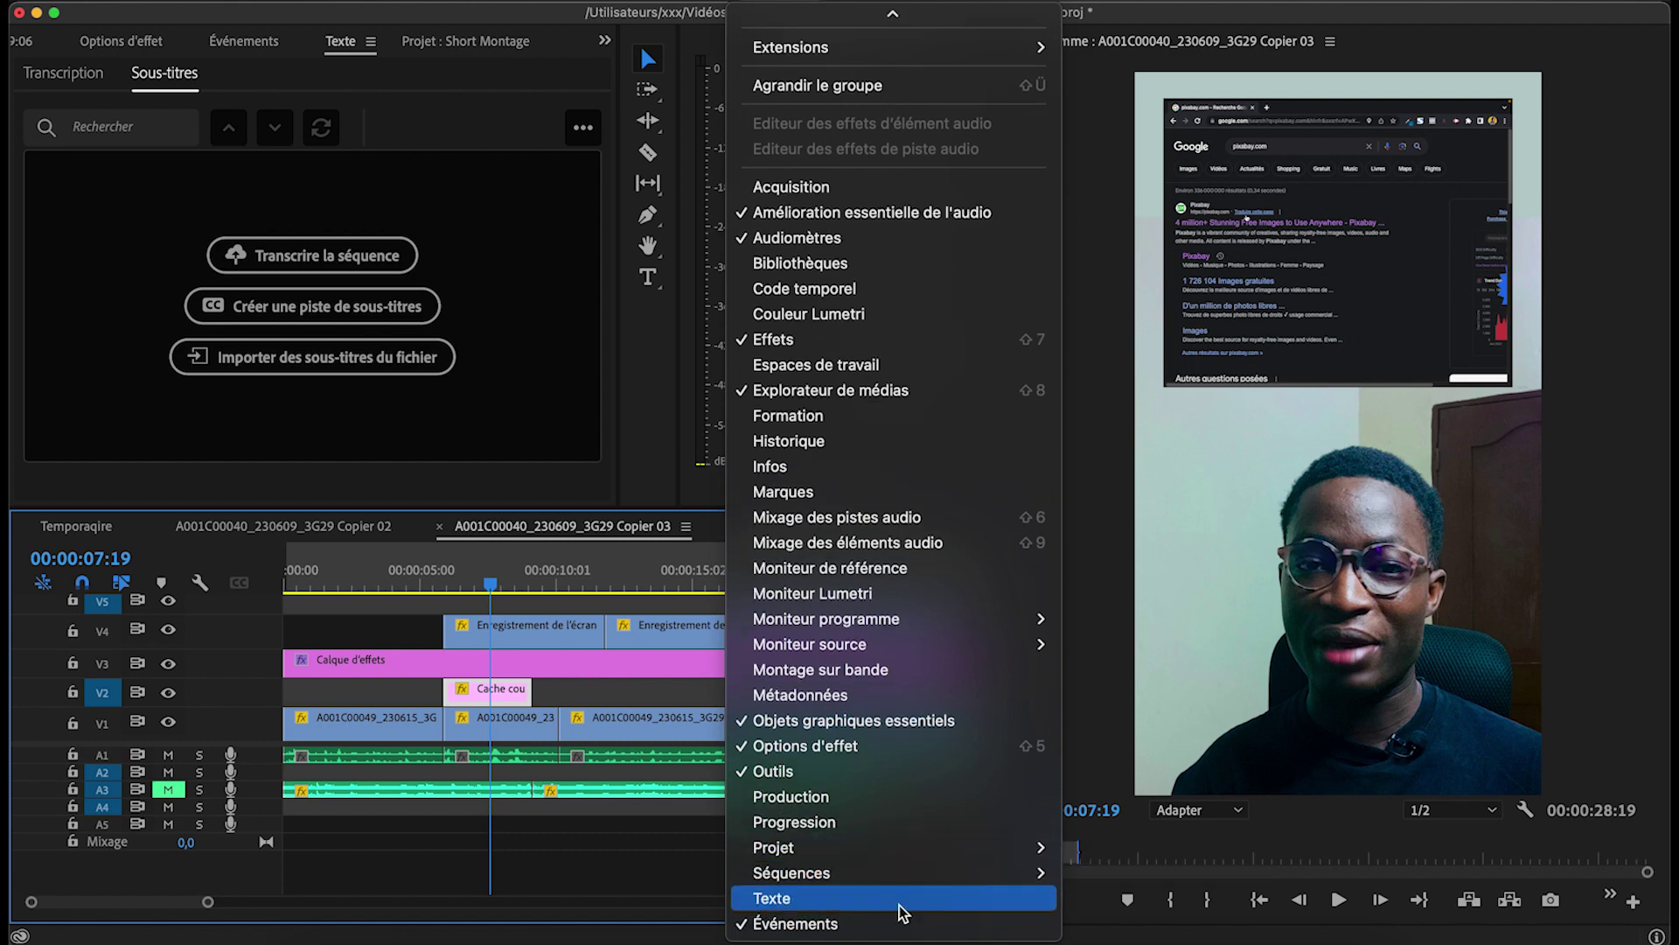
pyautogui.click(437, 96)
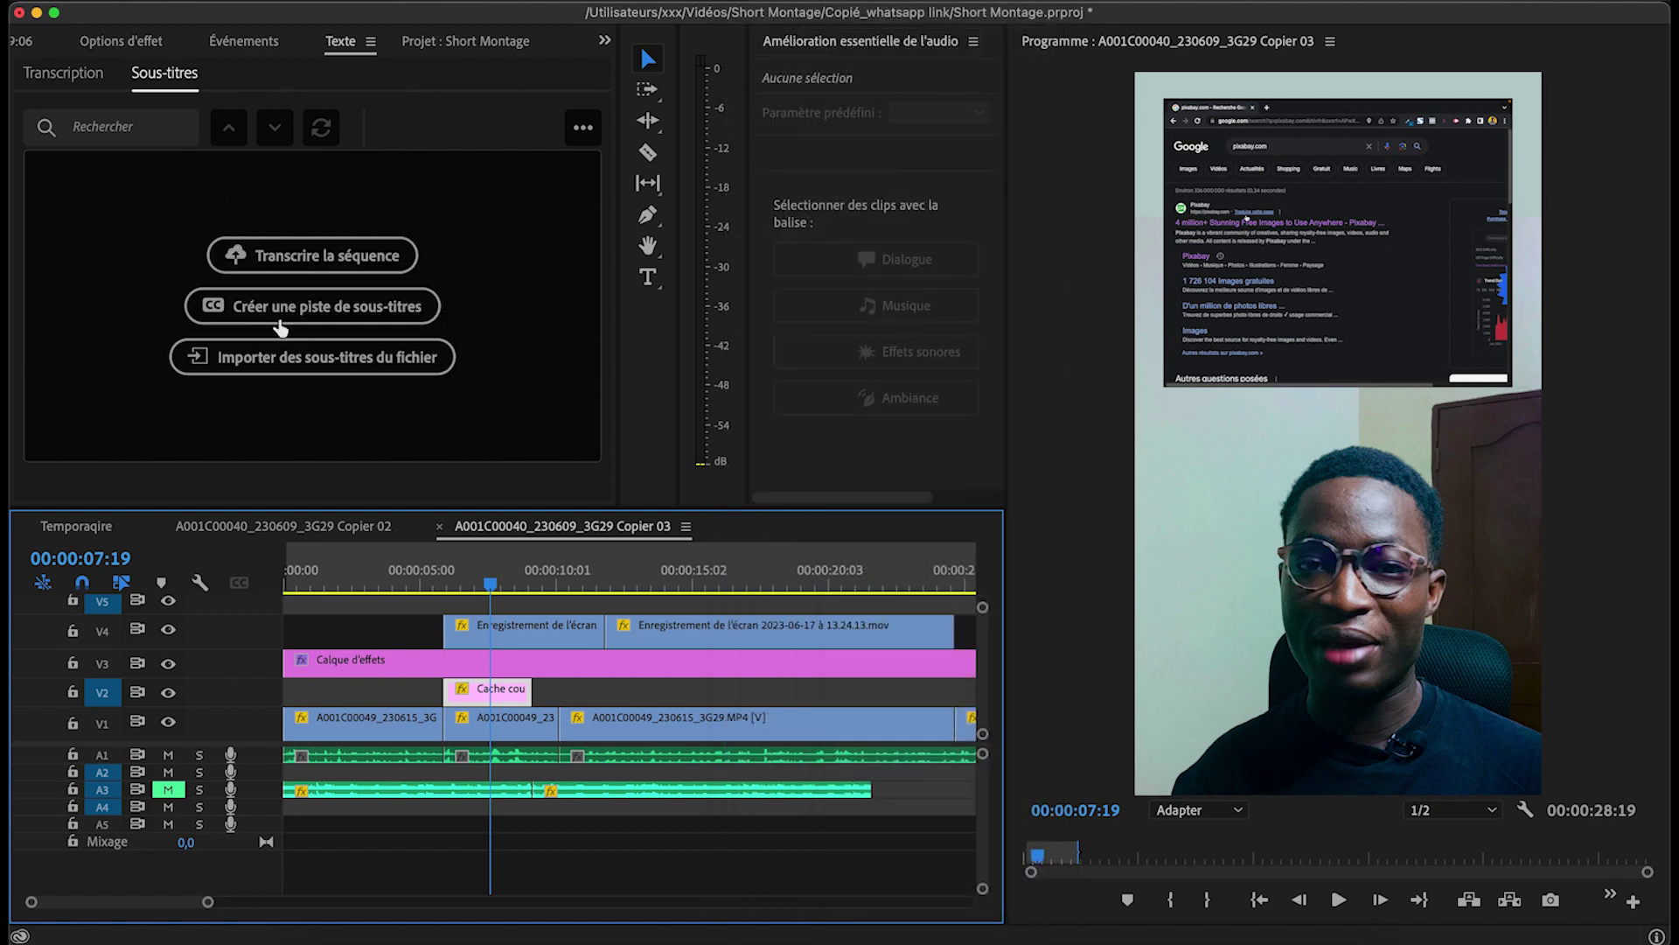
# Import 'Vidéo sans titre (2).srt' with caption style Aucun, then preview around 22 s and 4 s
pyautogui.click(352, 365)
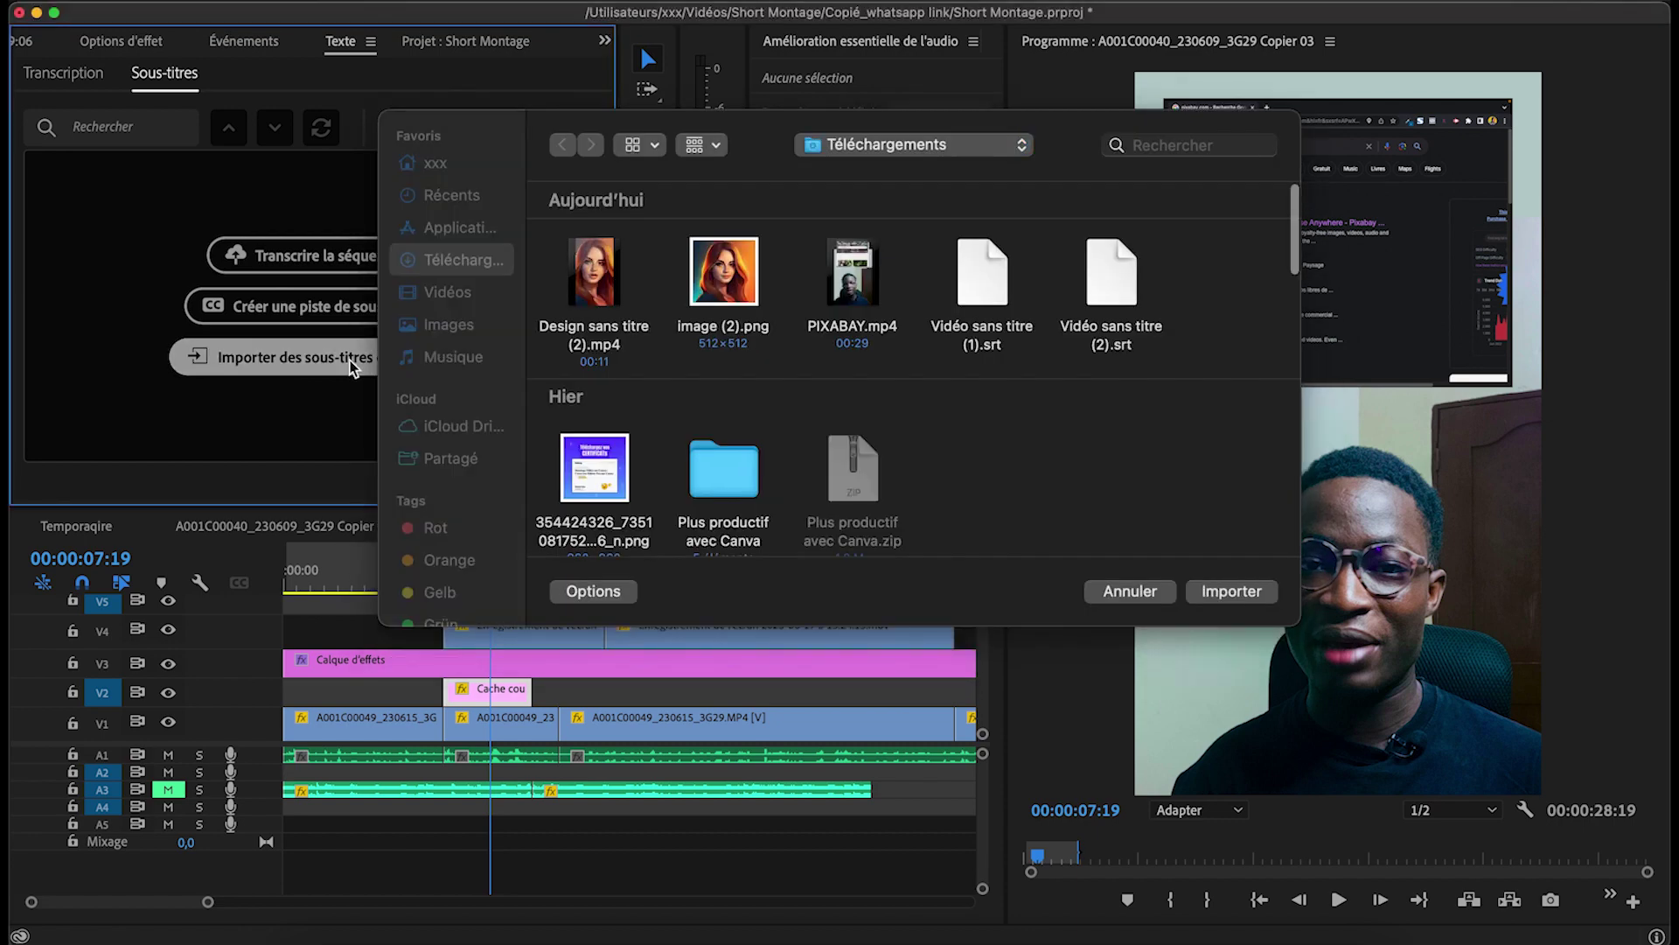
pyautogui.click(1123, 282)
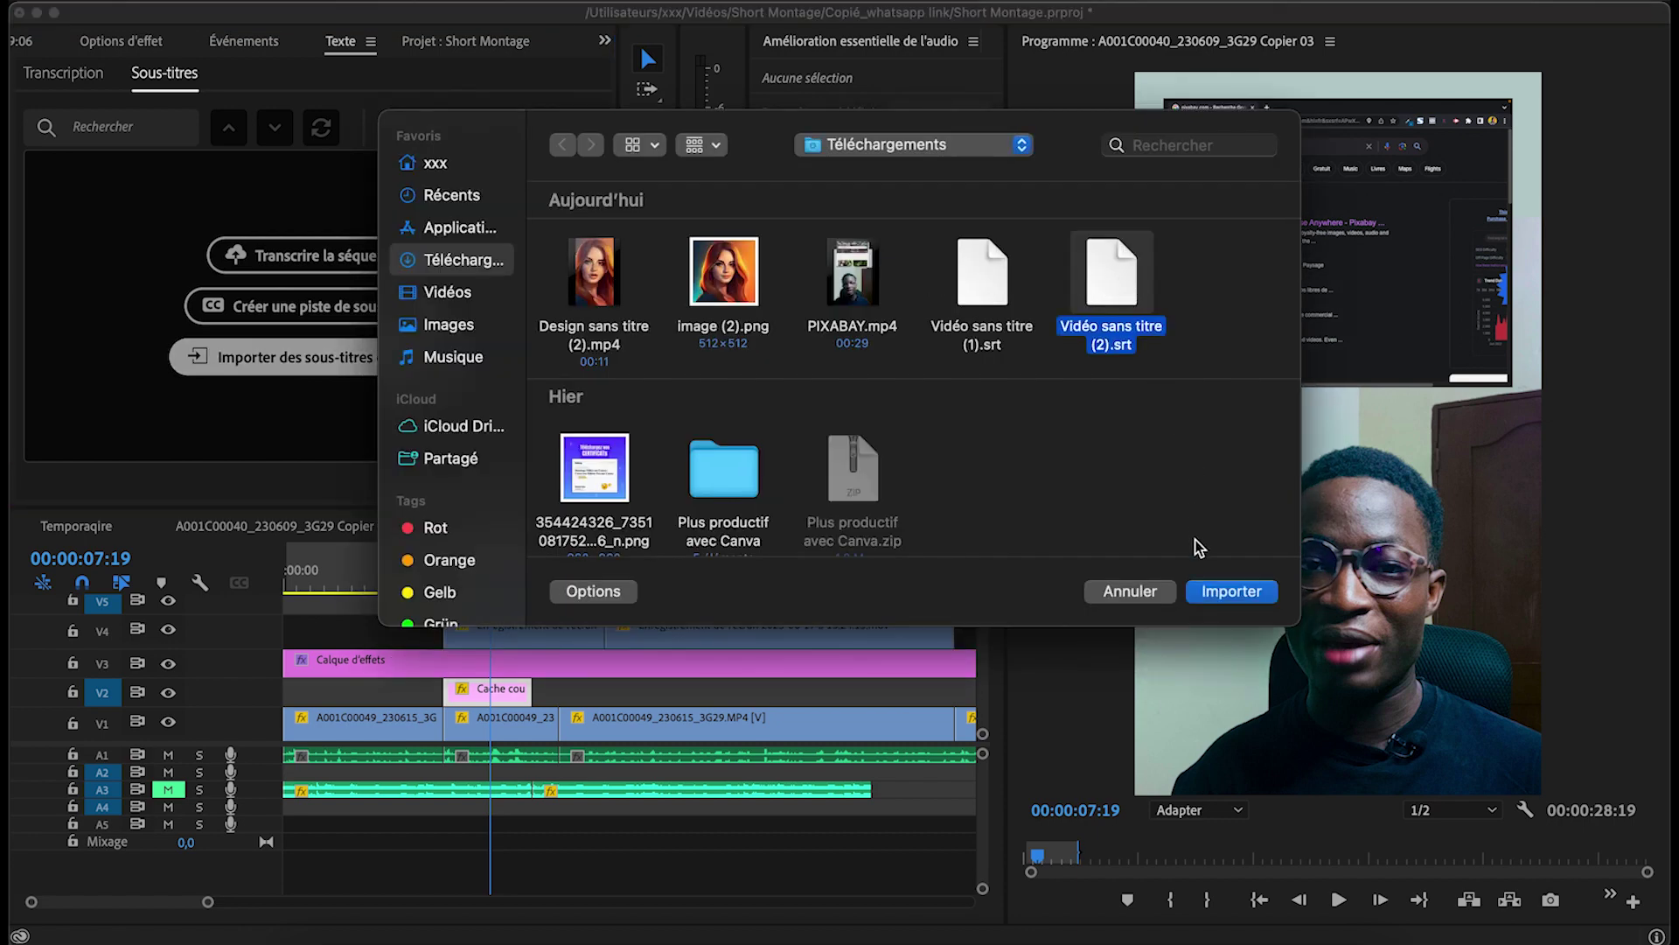
pyautogui.click(1211, 592)
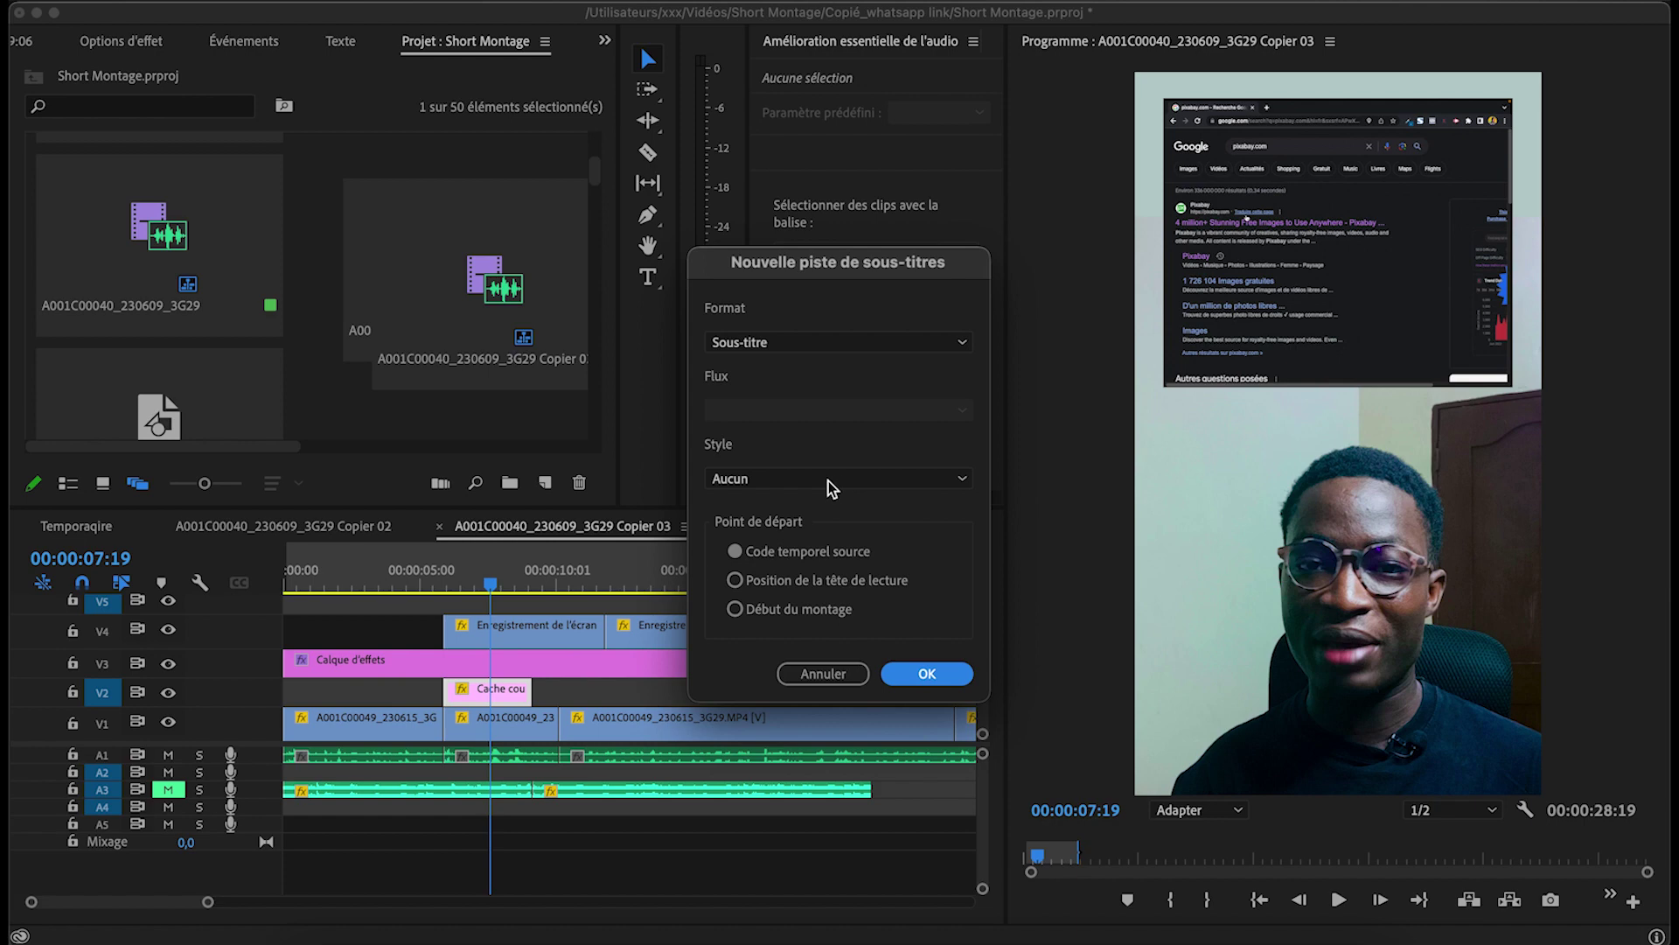
pyautogui.click(828, 480)
pyautogui.click(870, 455)
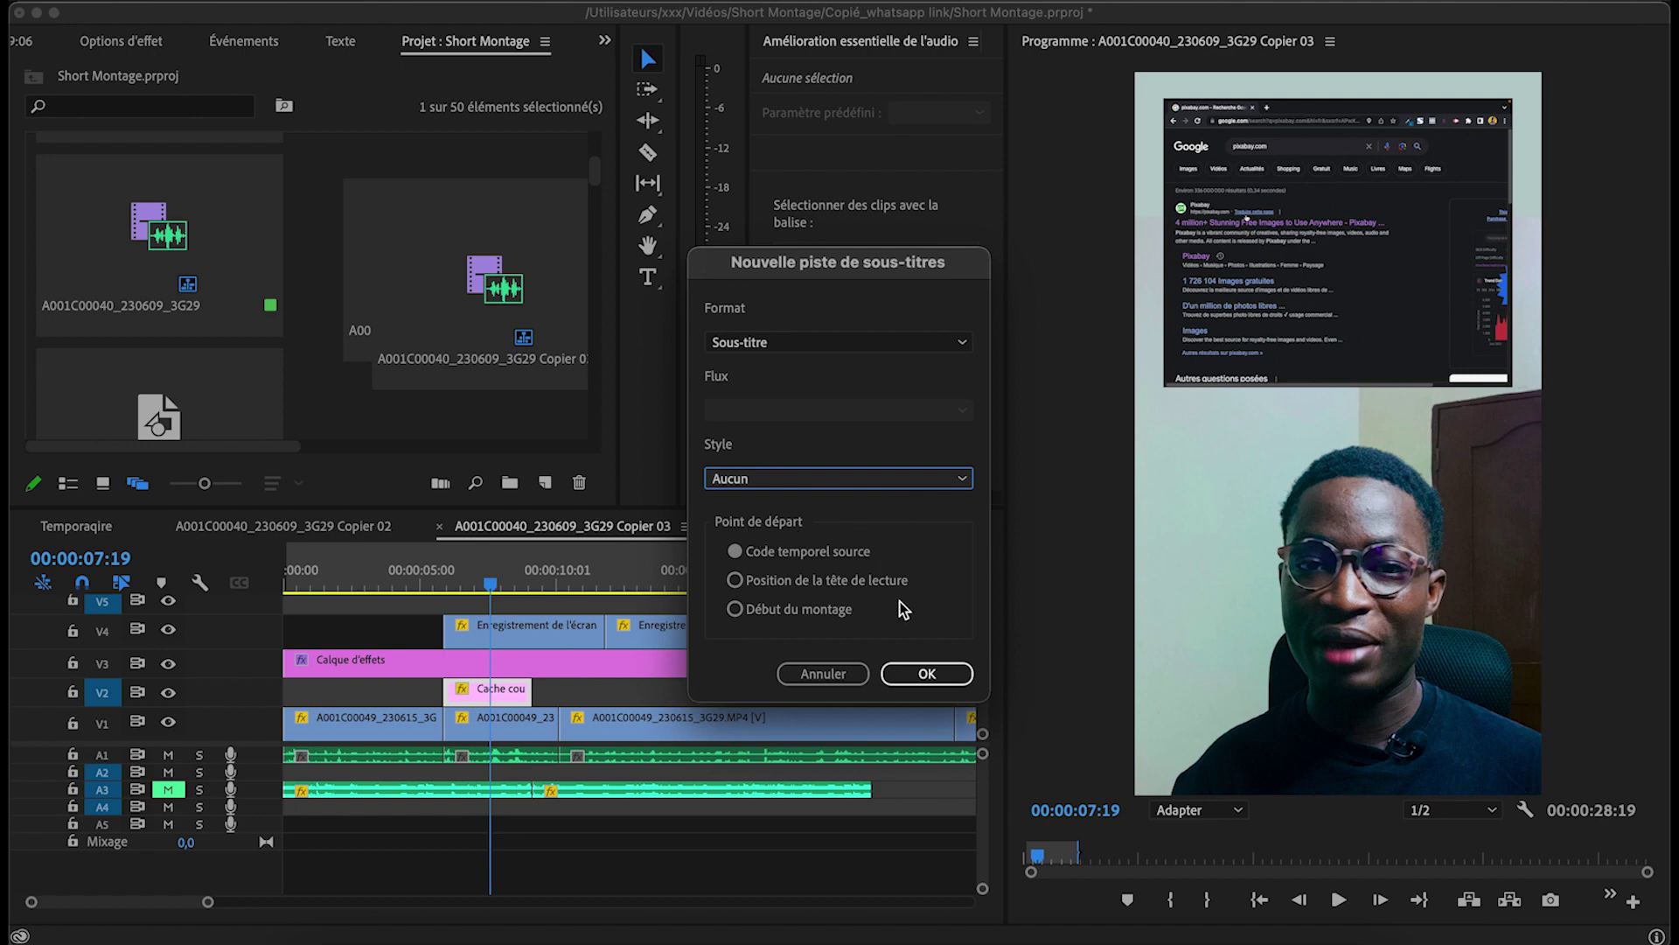
pyautogui.click(926, 674)
pyautogui.click(866, 581)
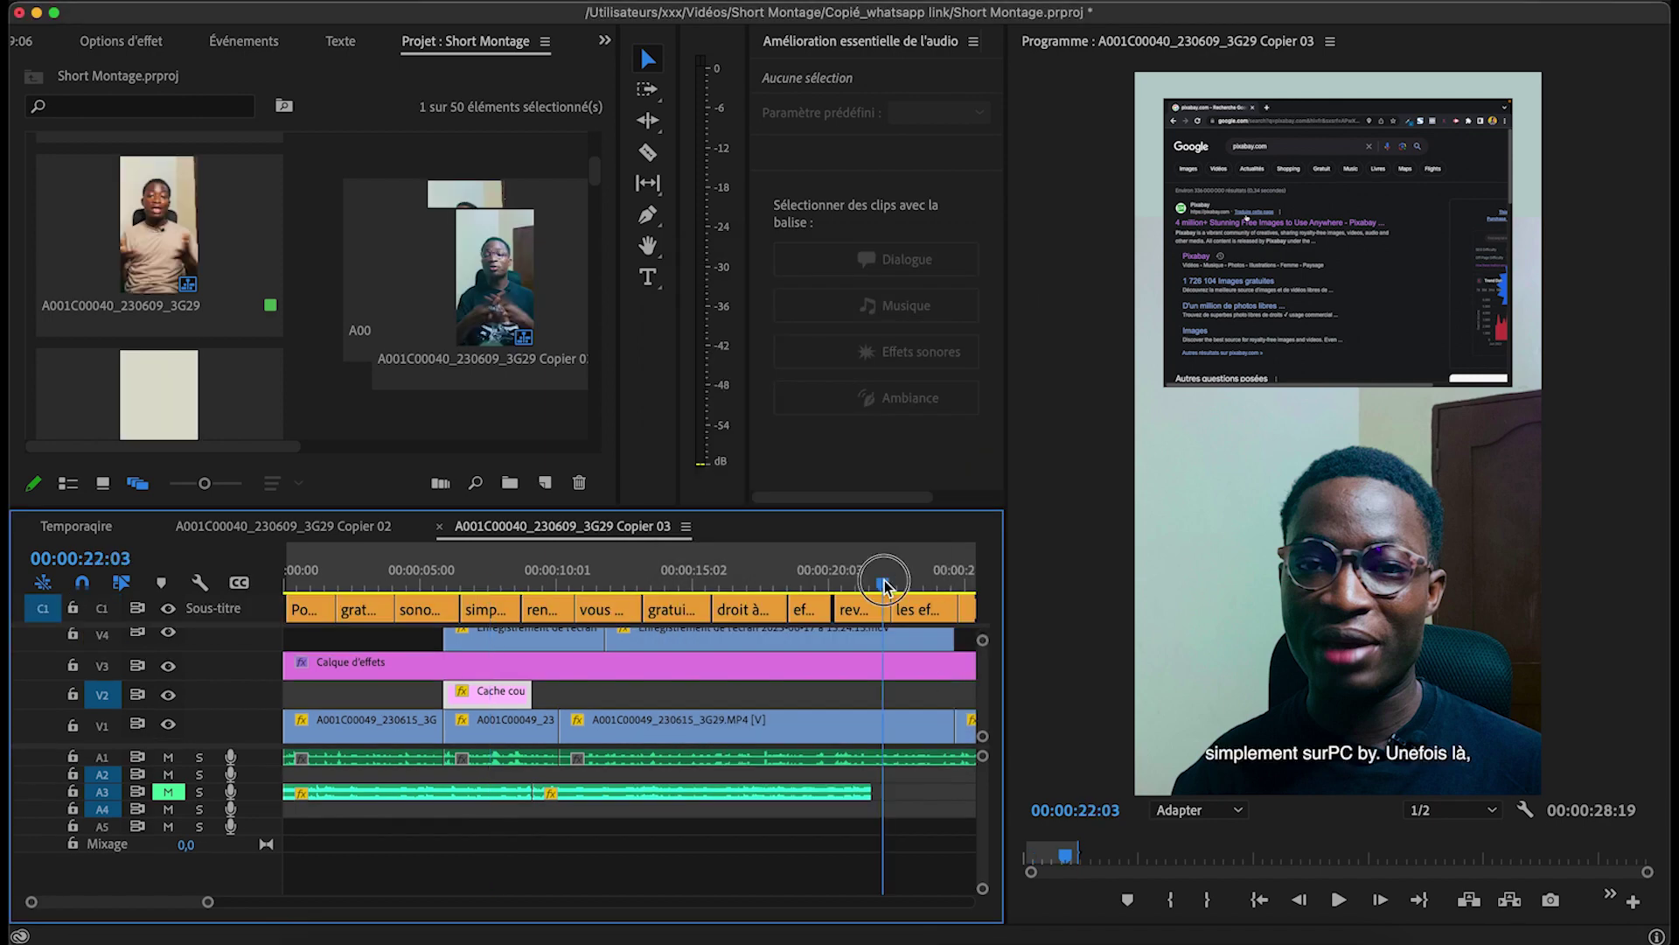
pyautogui.click(397, 579)
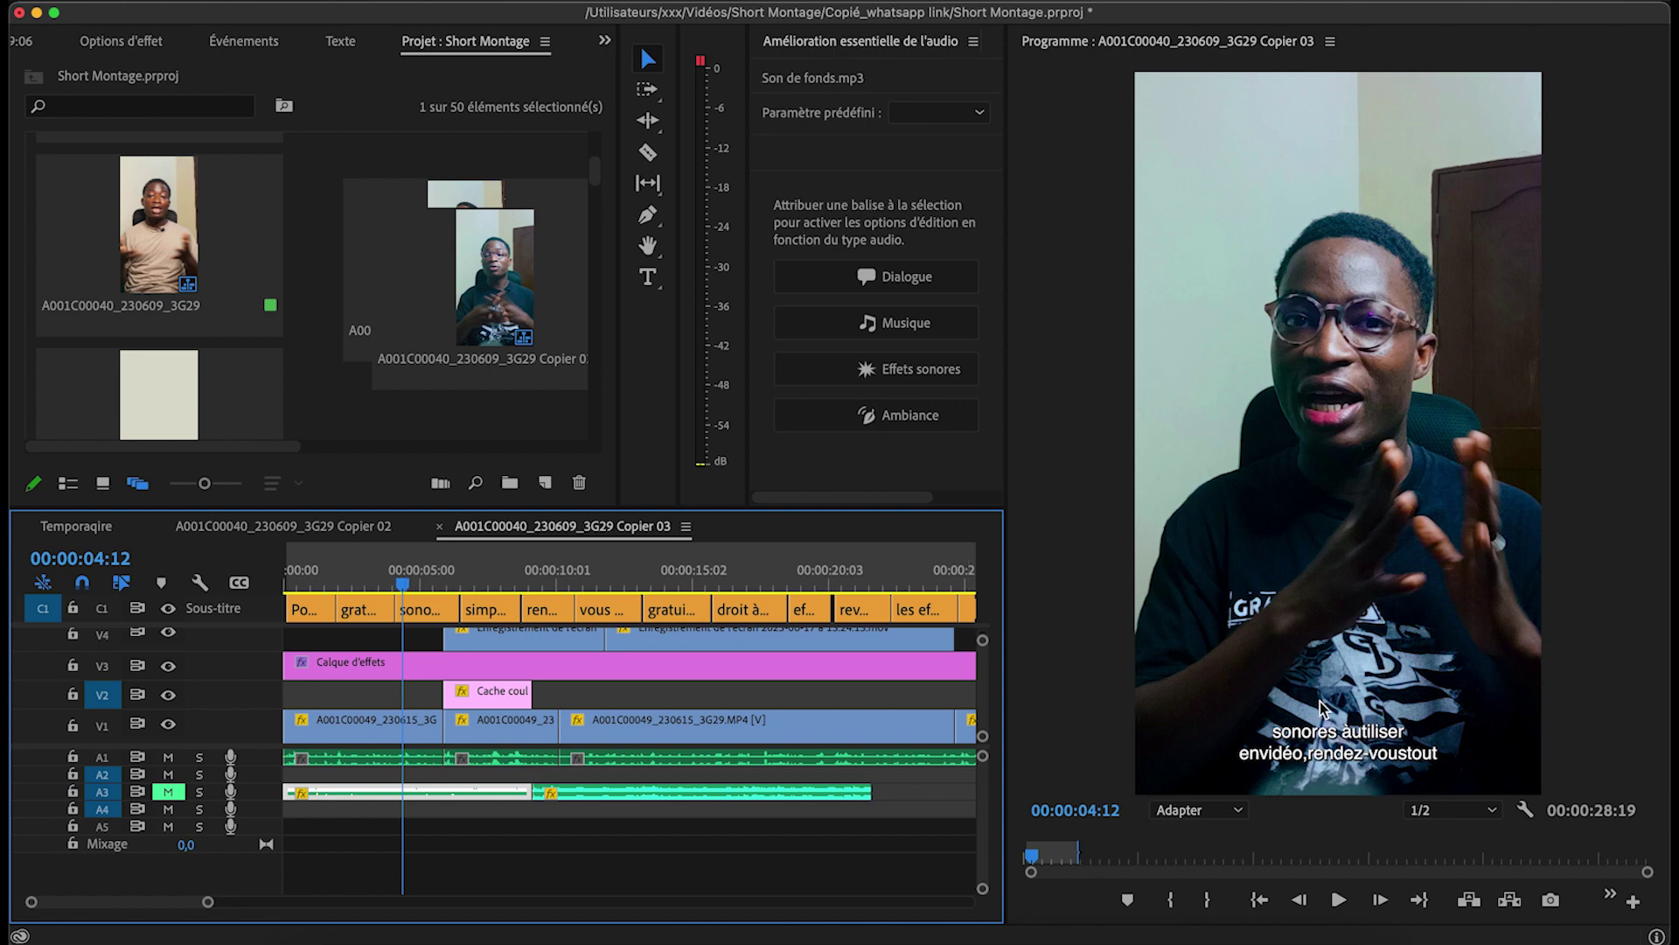
pyautogui.click(1260, 901)
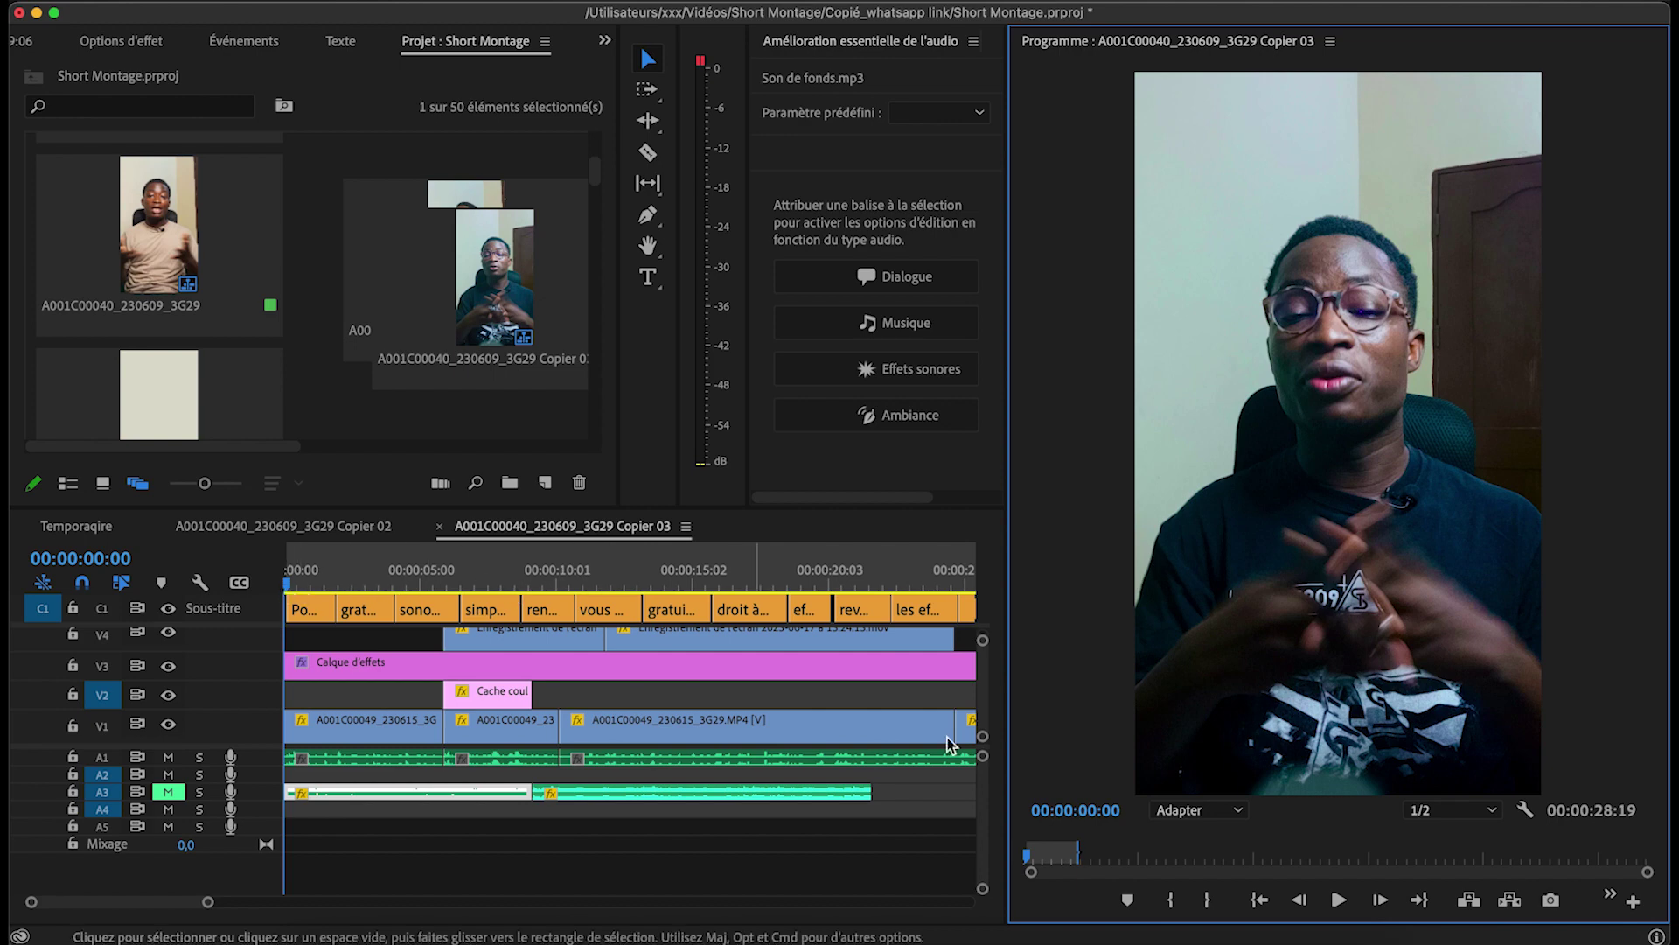
pyautogui.click(1340, 901)
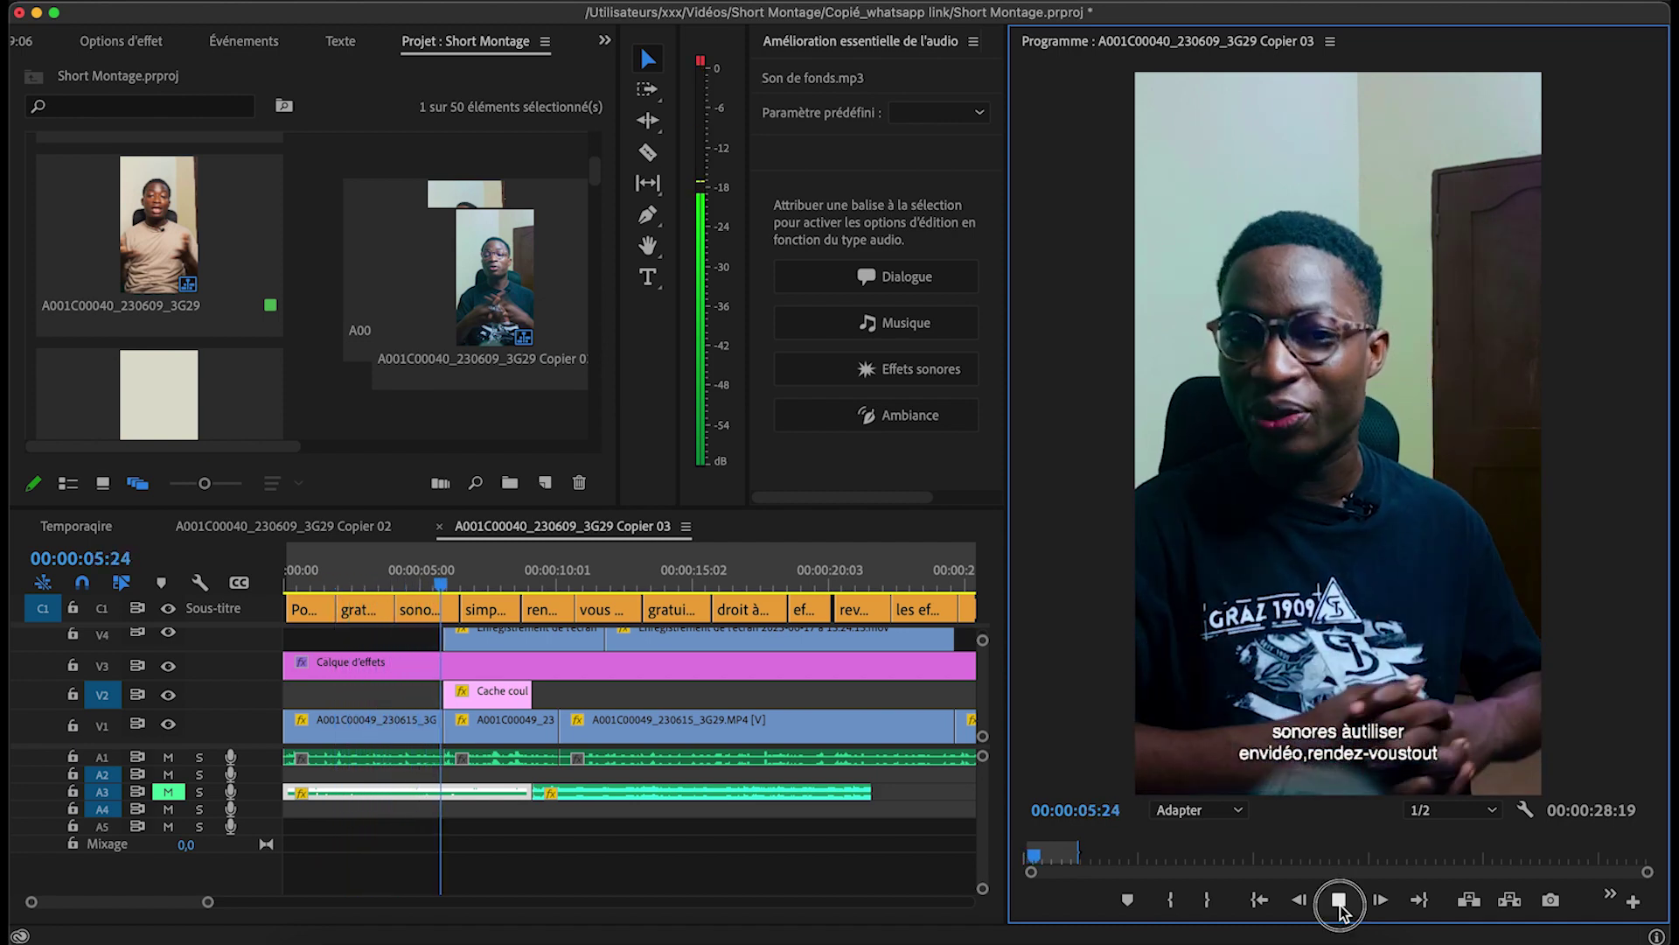
pyautogui.click(1339, 901)
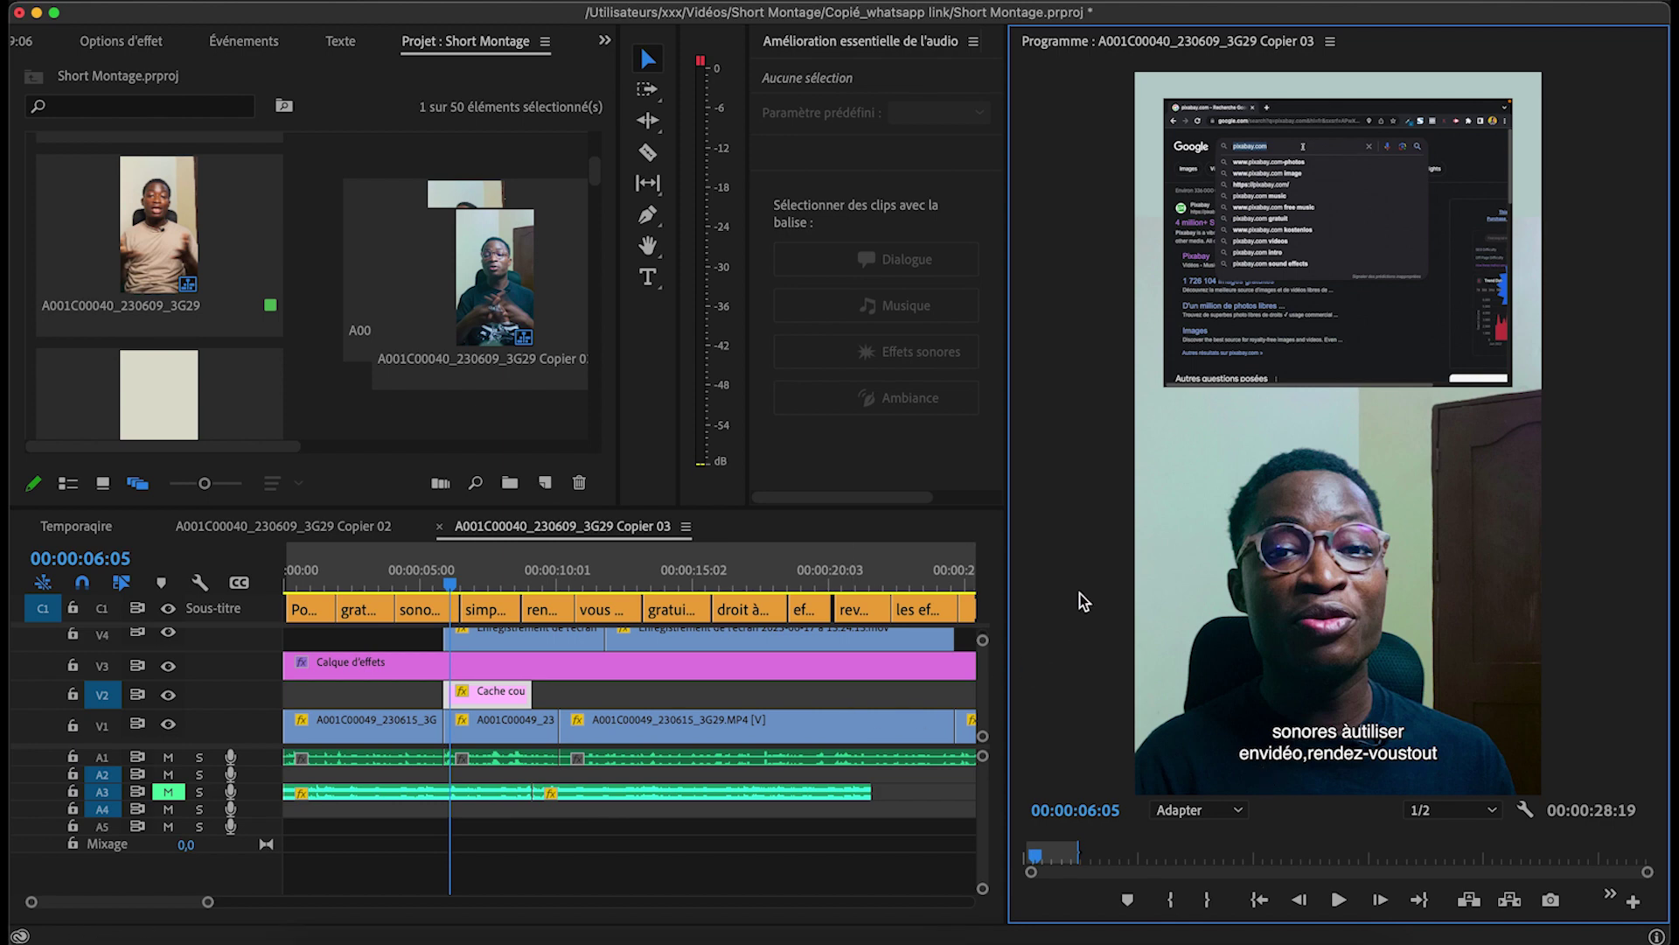
# Insert the missing space between 'pour' and 'les' in subtitle 2
pyautogui.click(341, 44)
pyautogui.click(265, 230)
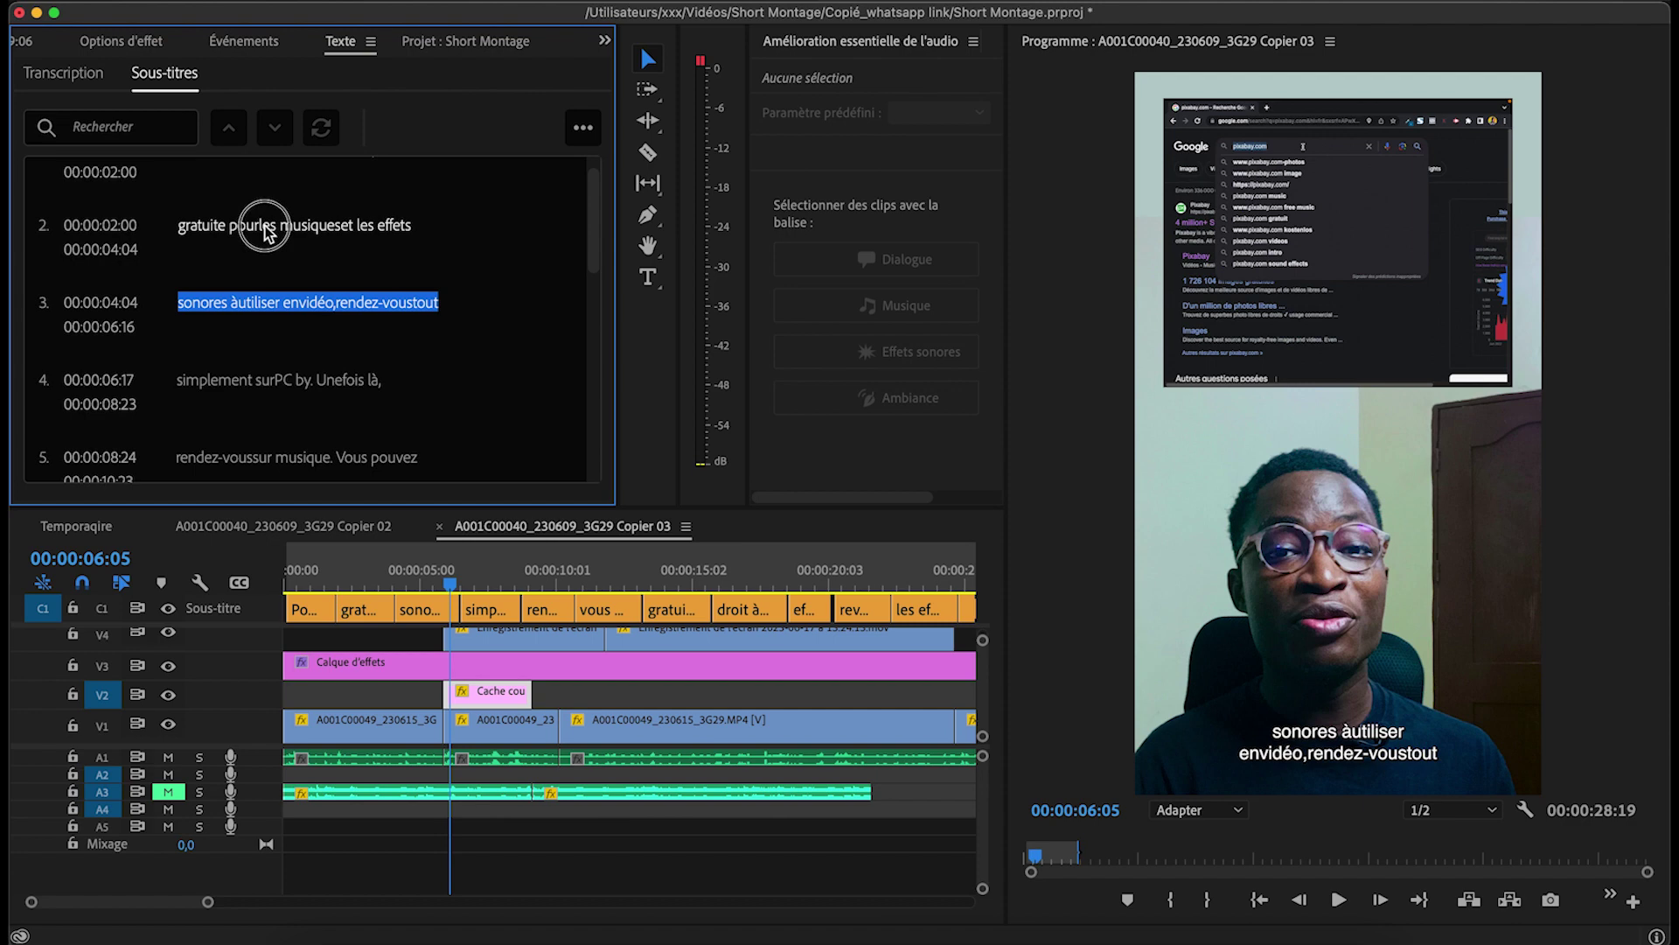
pyautogui.click(273, 255)
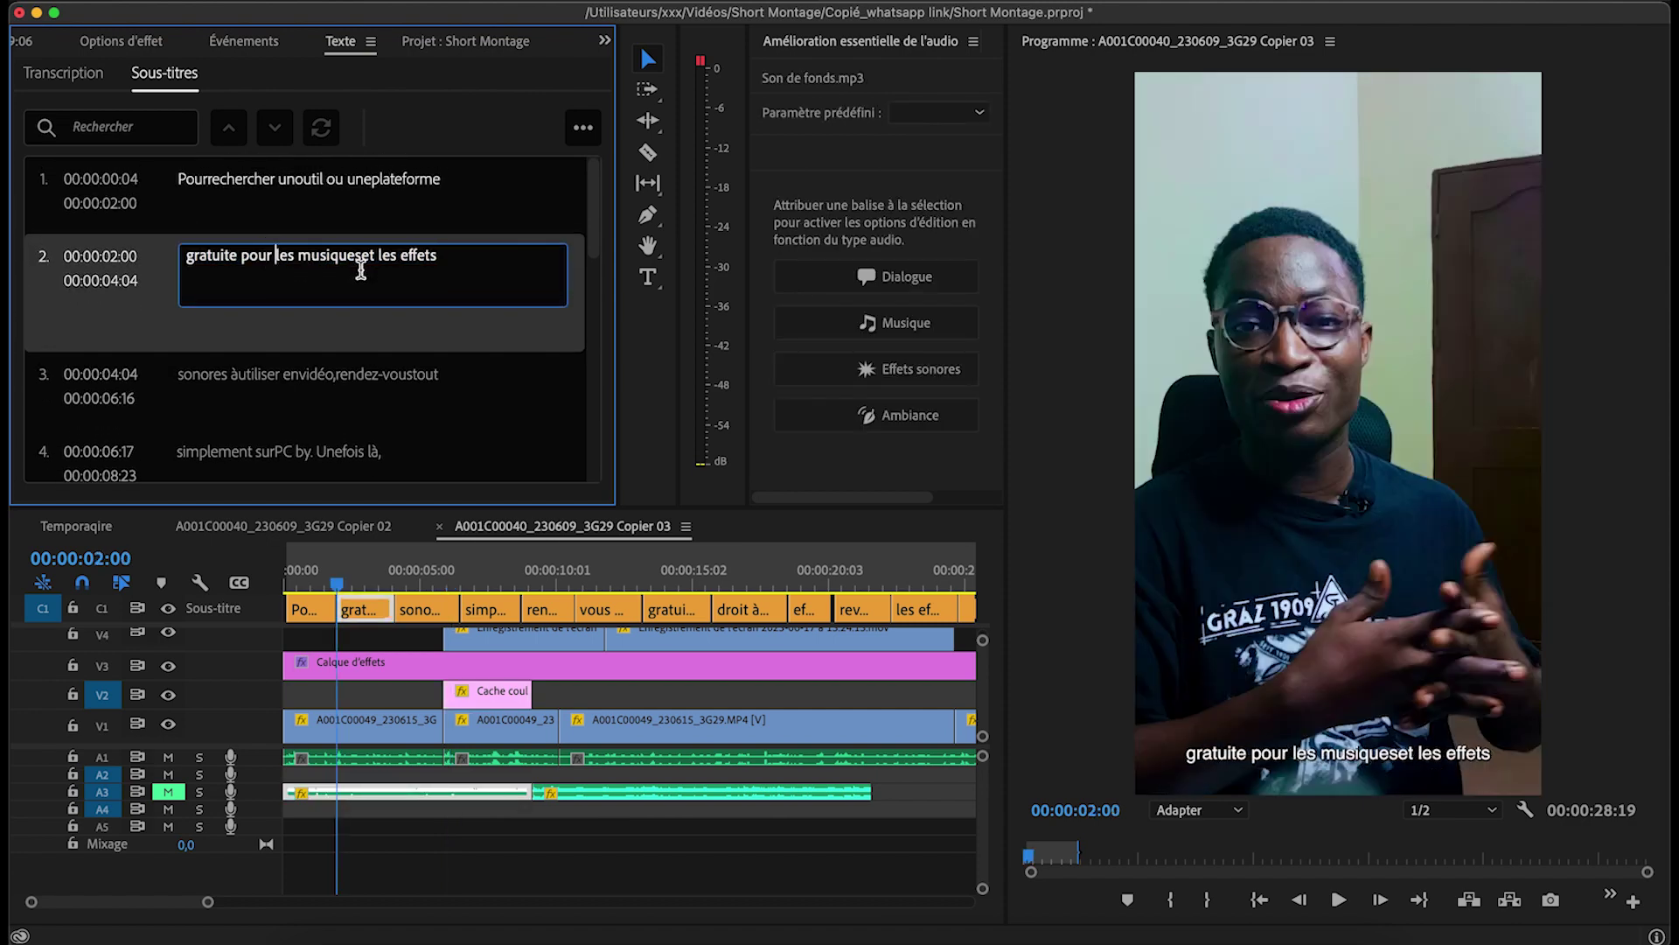
pyautogui.click(516, 236)
# Fix subtitle 3's spacing to read 'sonores à utiliser en vidéo, rendez-vous tout'
pyautogui.click(468, 329)
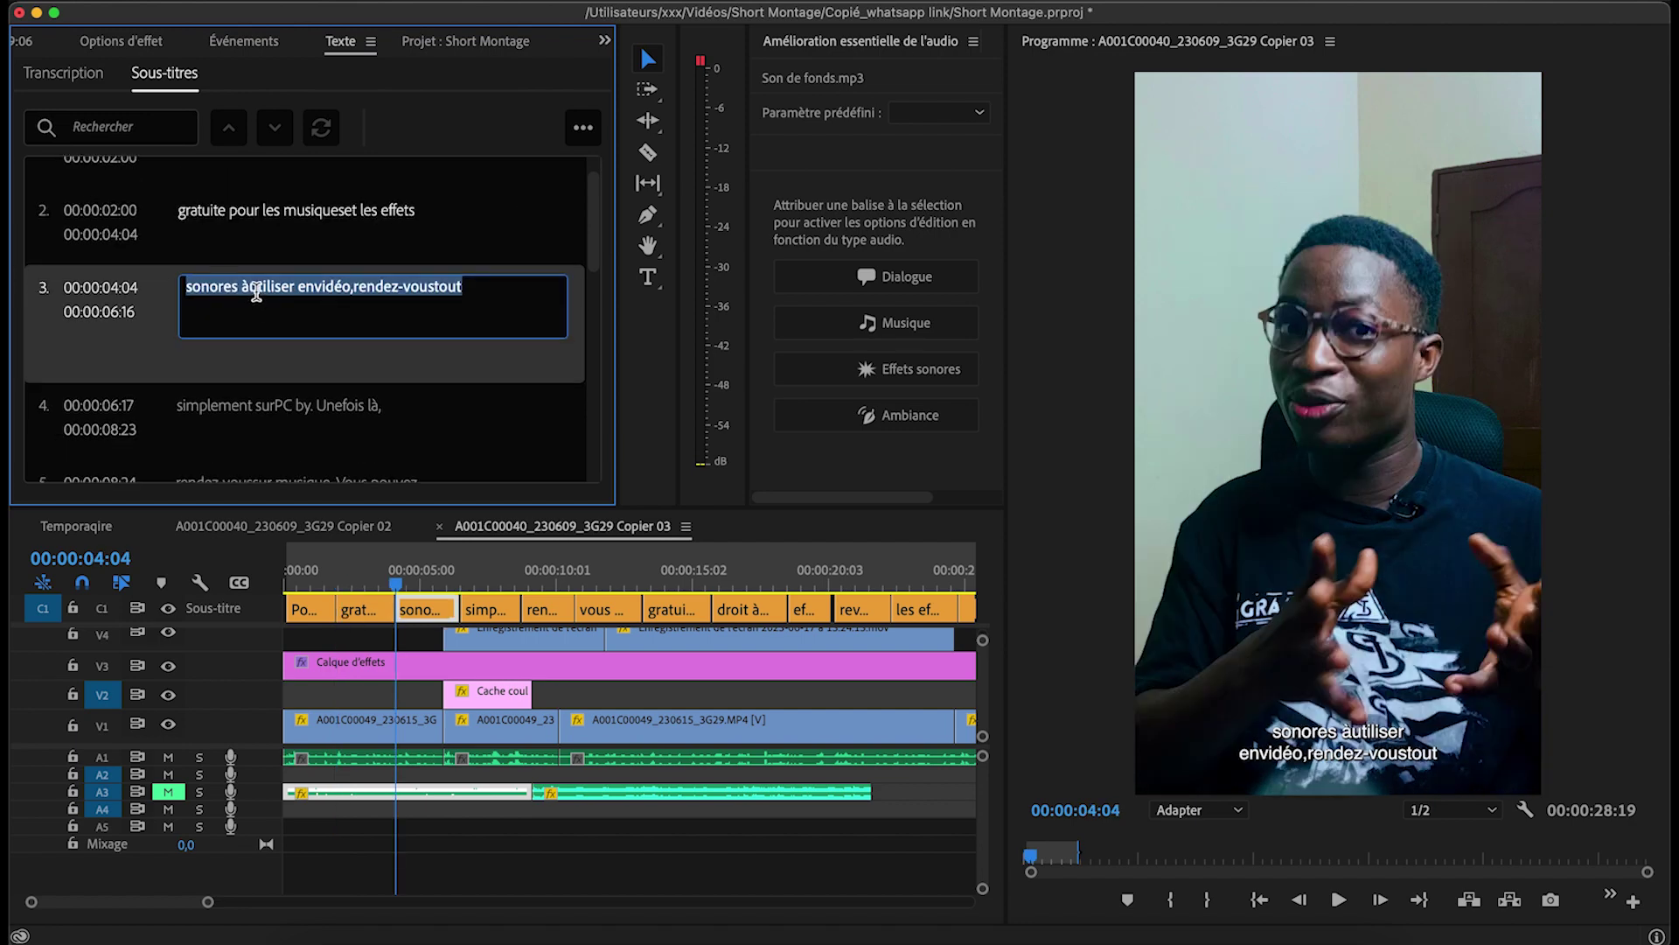
pyautogui.click(256, 294)
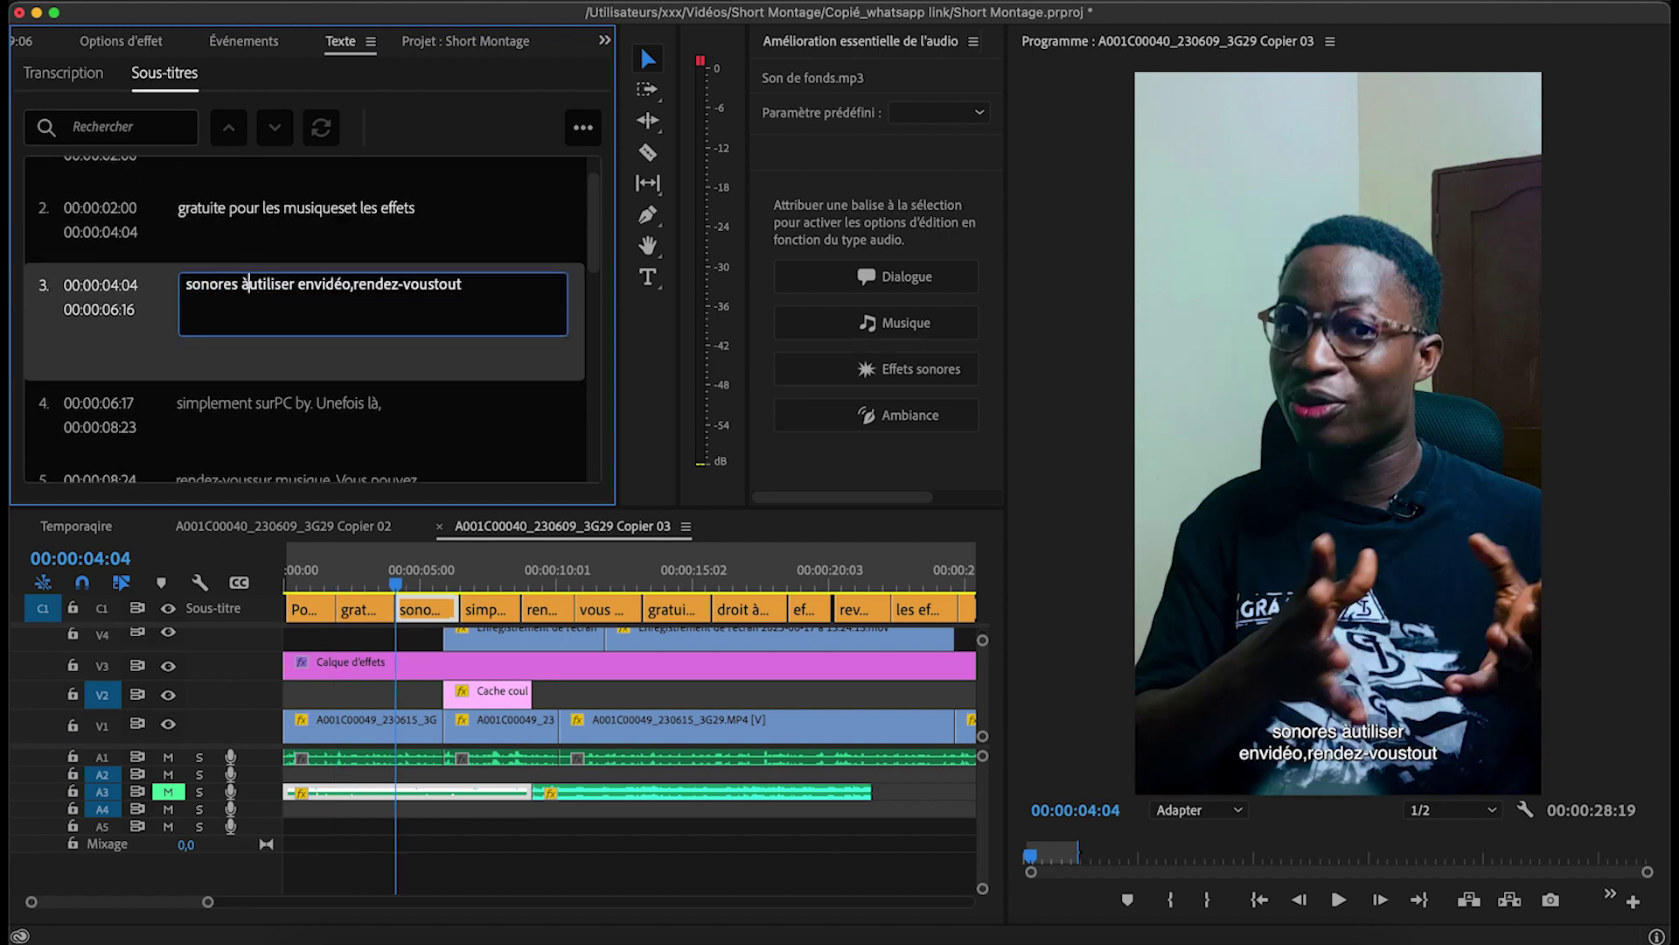
pyautogui.click(321, 285)
pyautogui.click(361, 285)
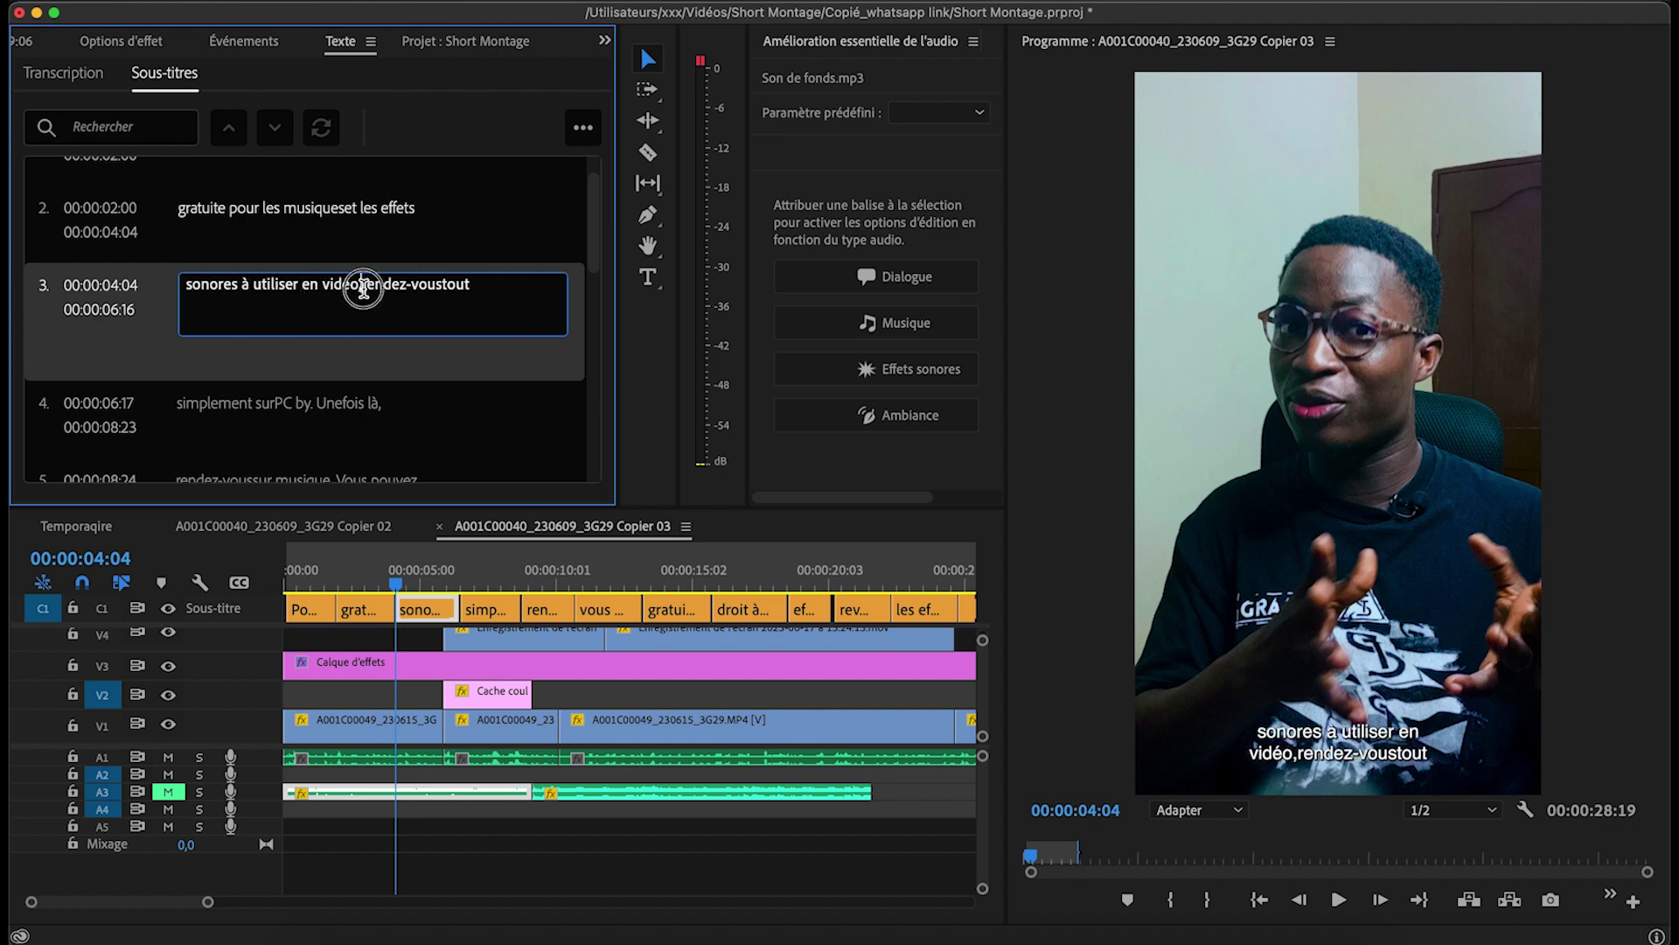
pyautogui.click(449, 285)
pyautogui.click(444, 431)
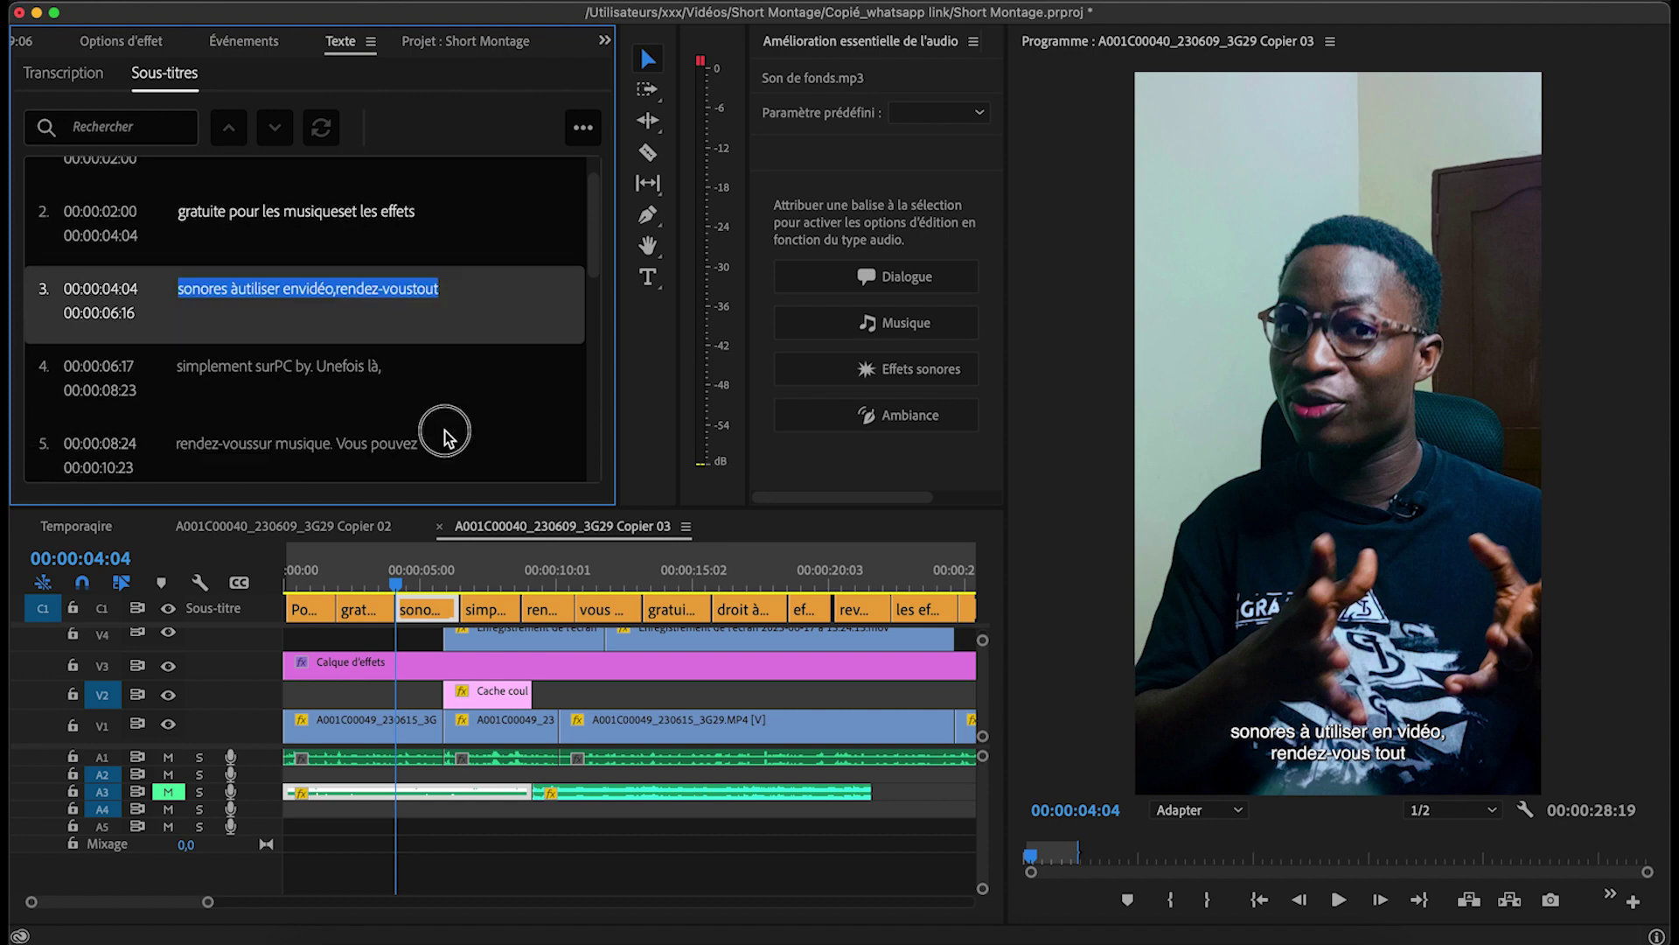
pyautogui.click(444, 430)
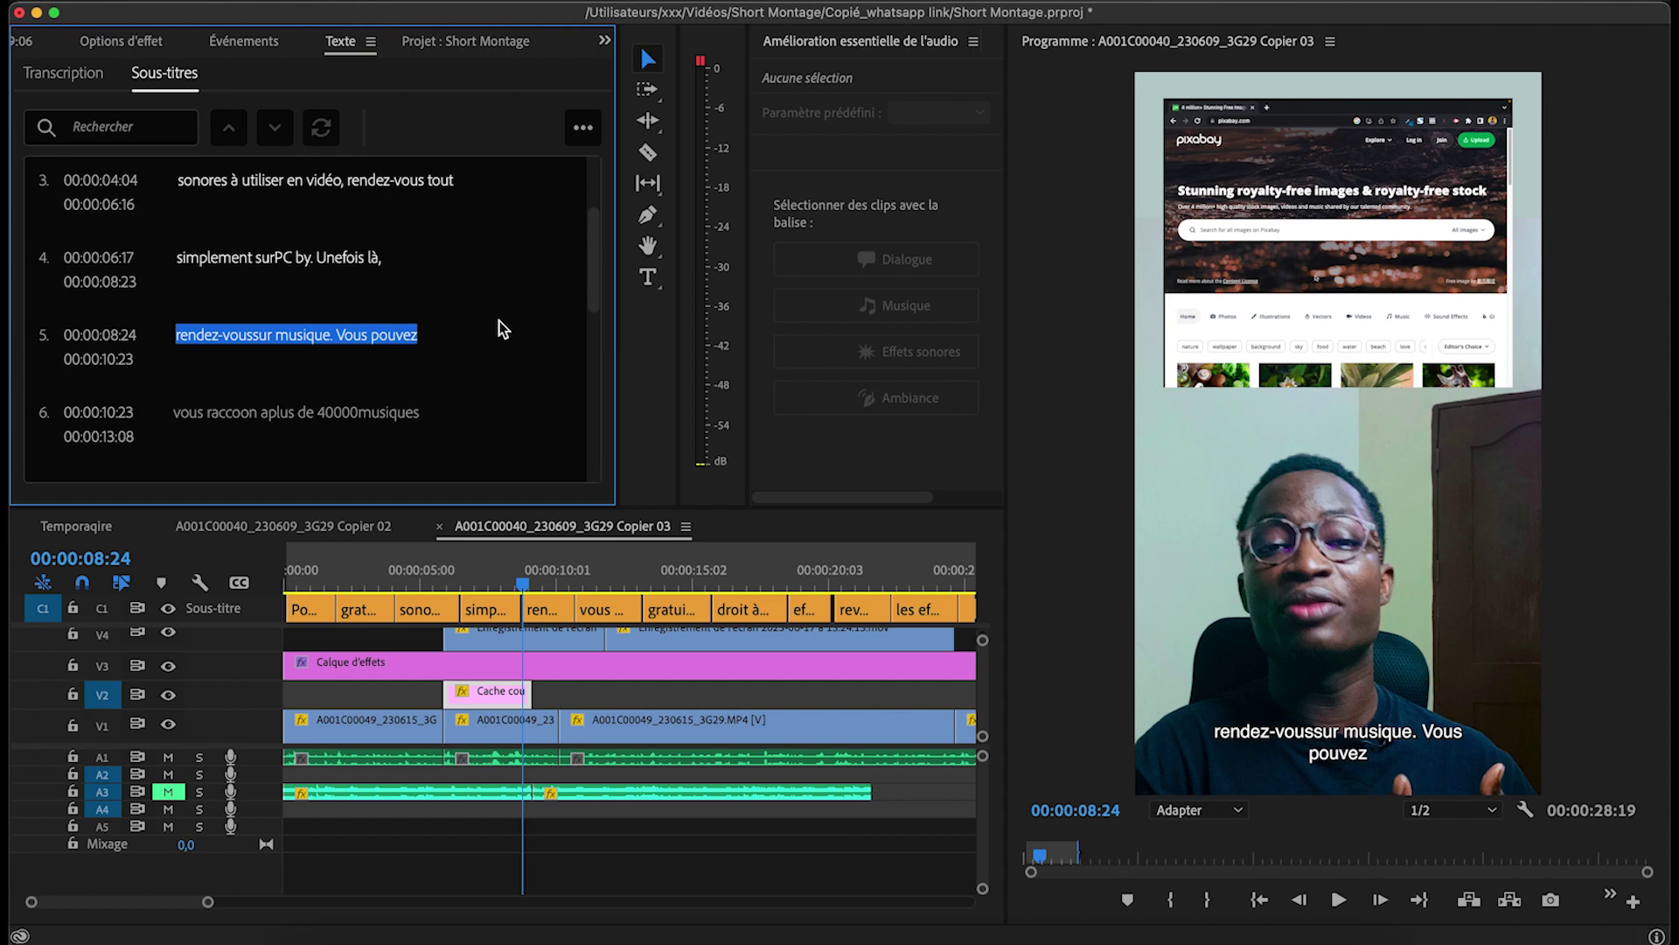
pyautogui.moveTo(523, 579); pyautogui.dragTo(200, 591)
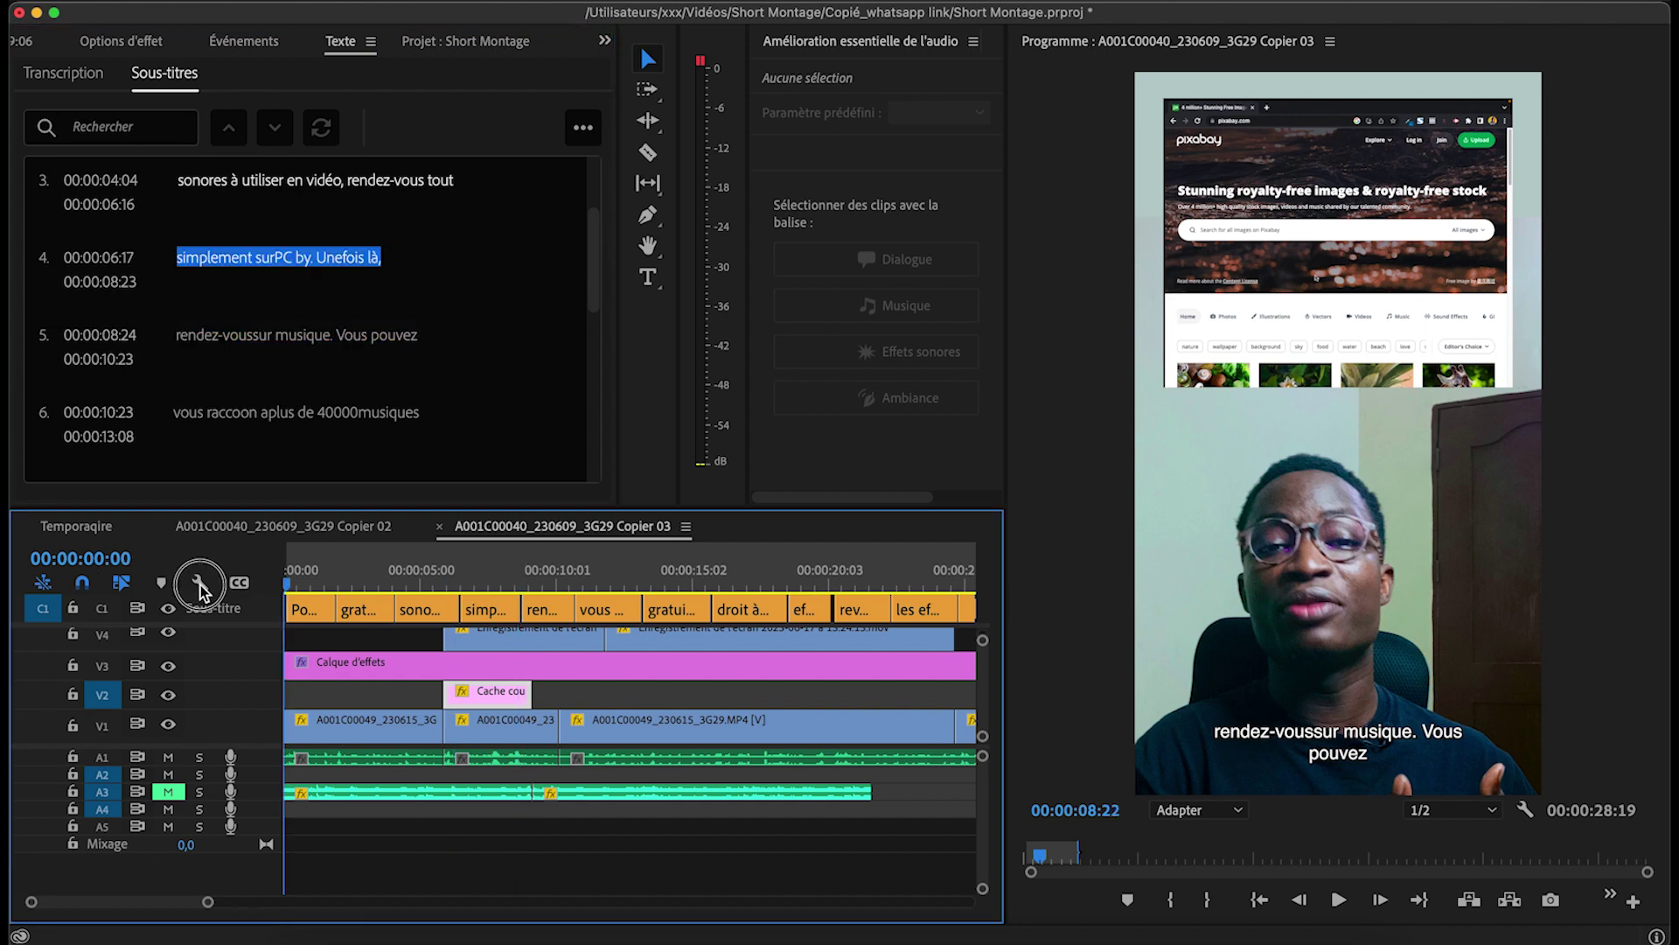
# In Essential Graphics, set the first subtitle's font to Montserrat Bold
pyautogui.click(313, 581)
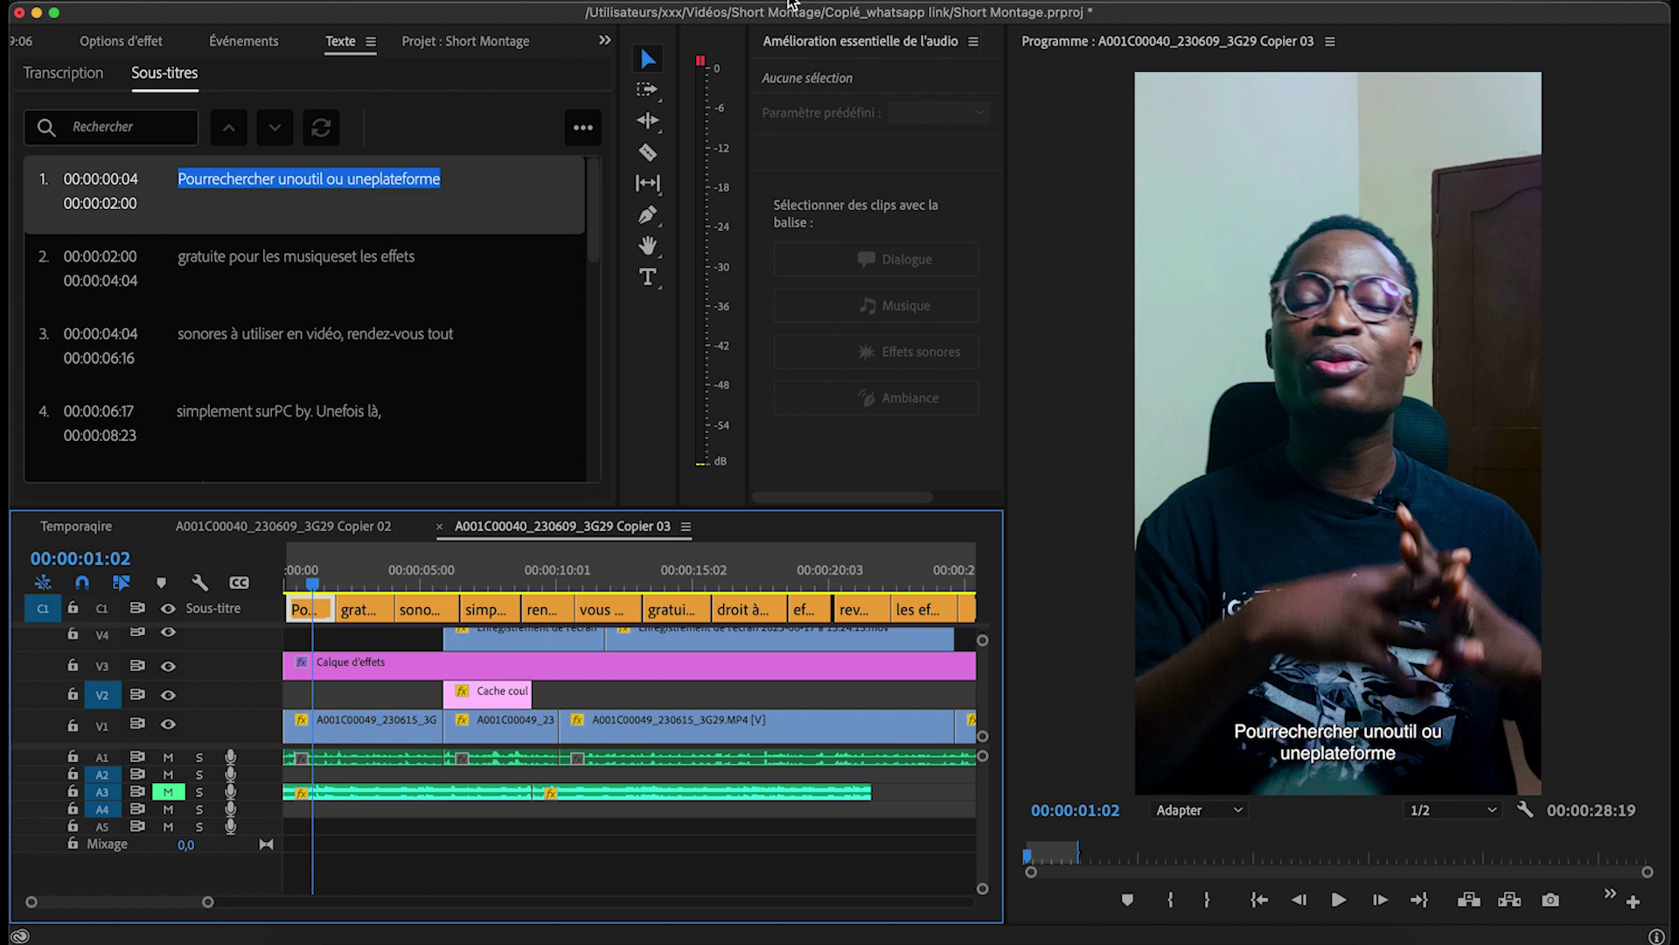
pyautogui.click(604, 40)
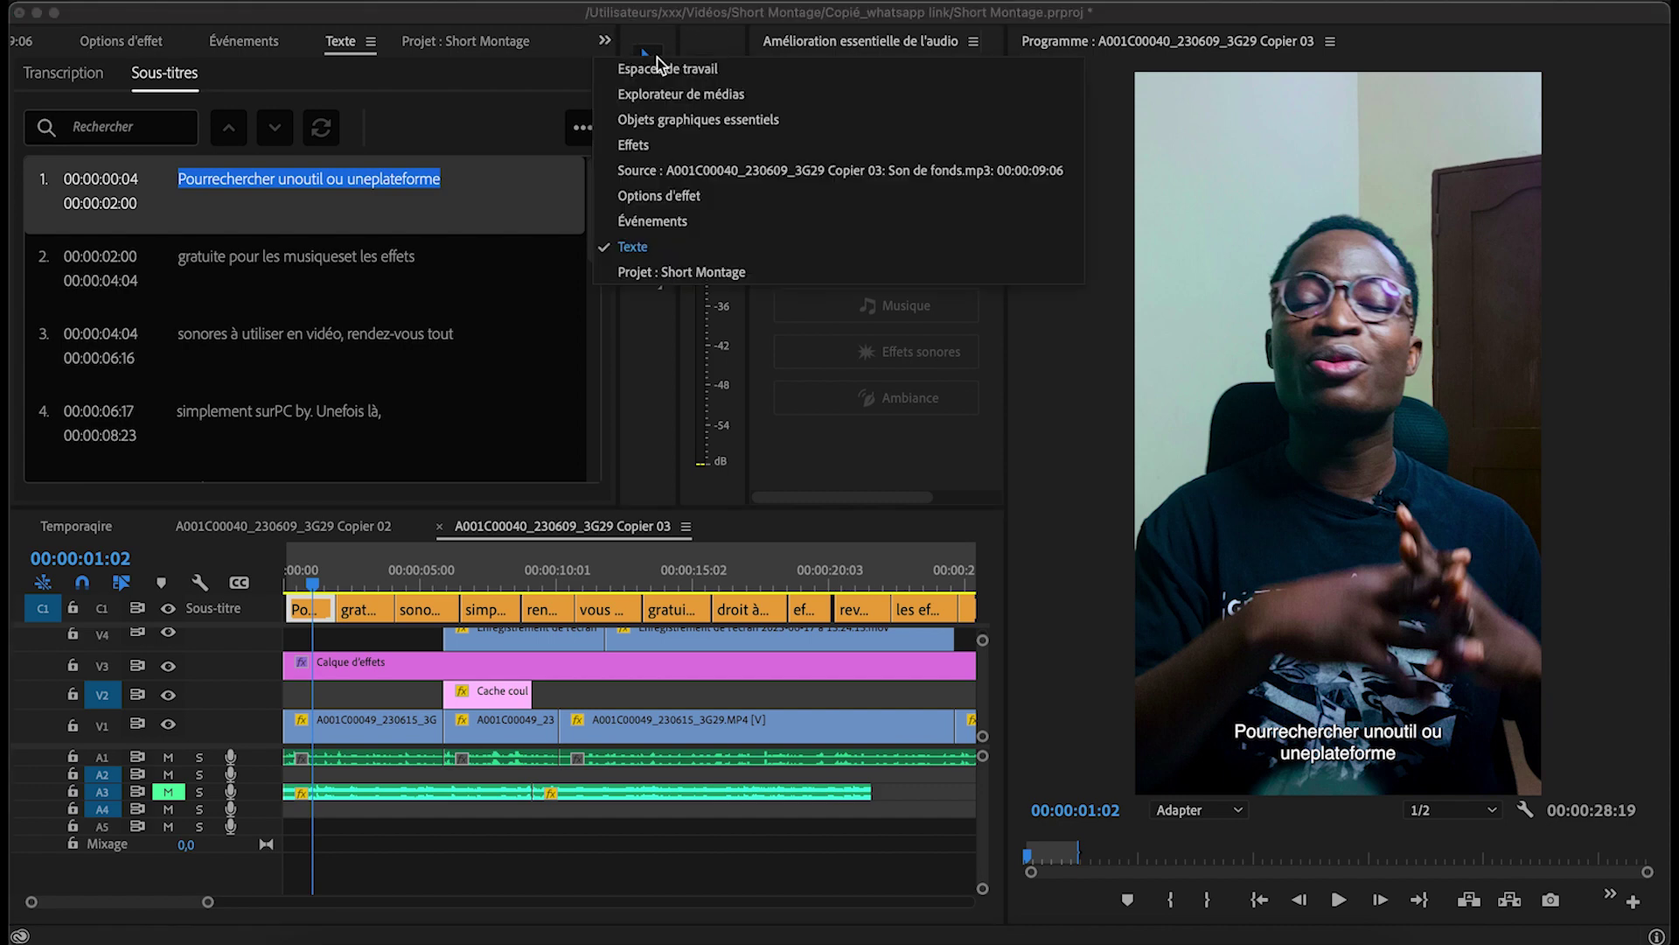
pyautogui.click(712, 118)
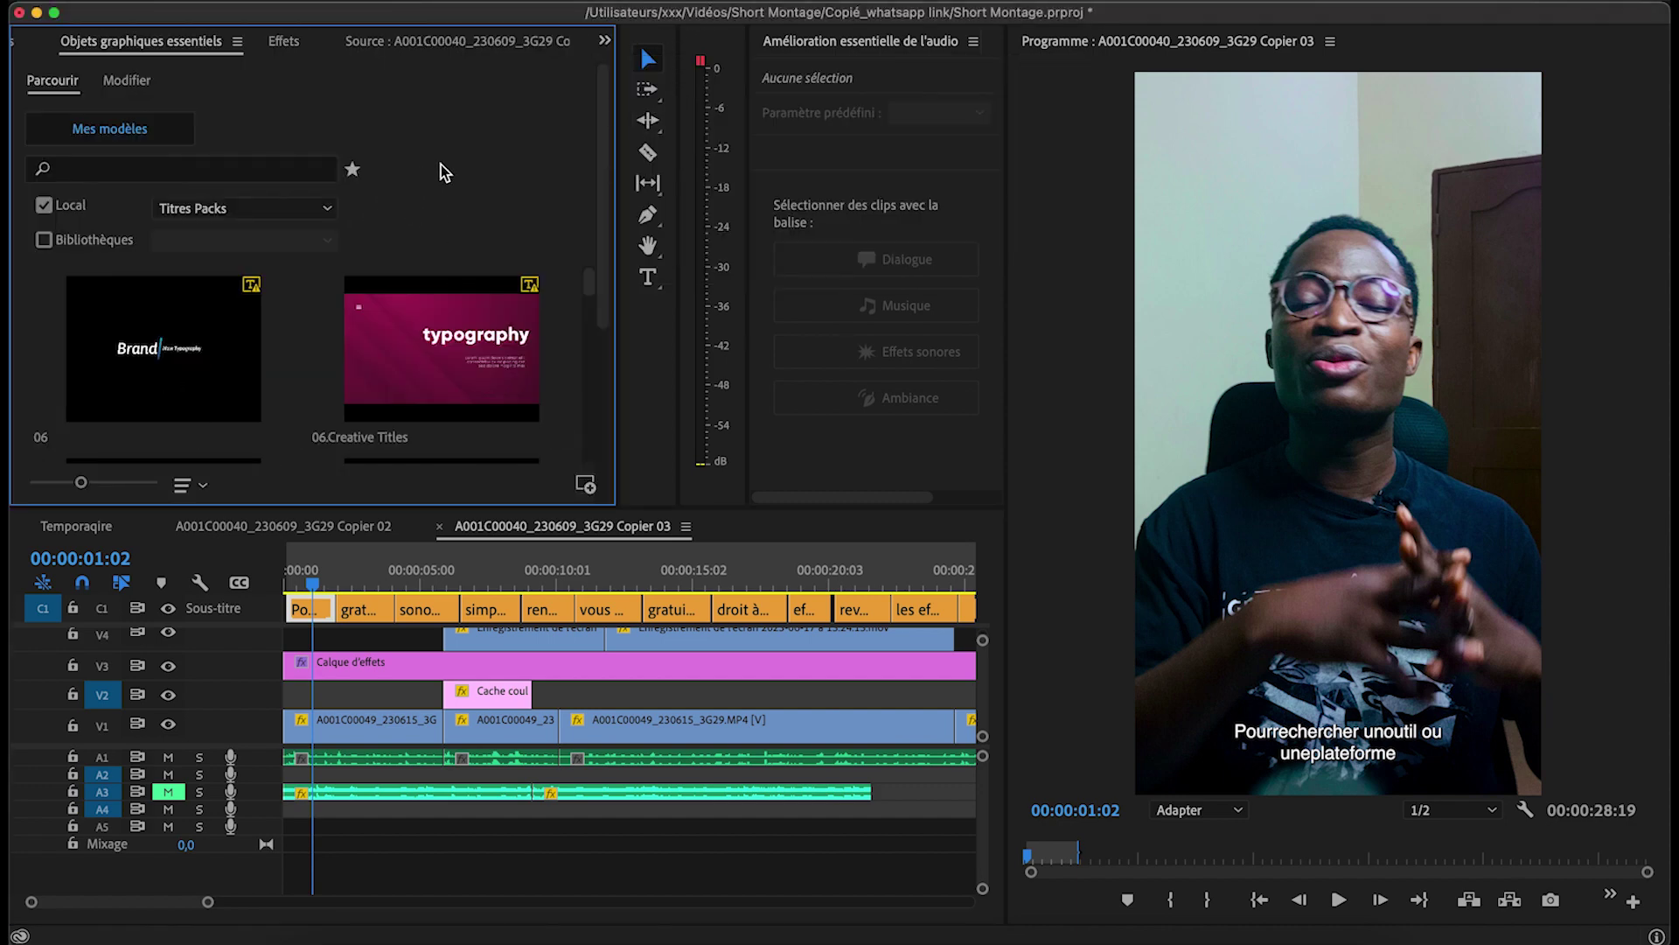
pyautogui.click(306, 610)
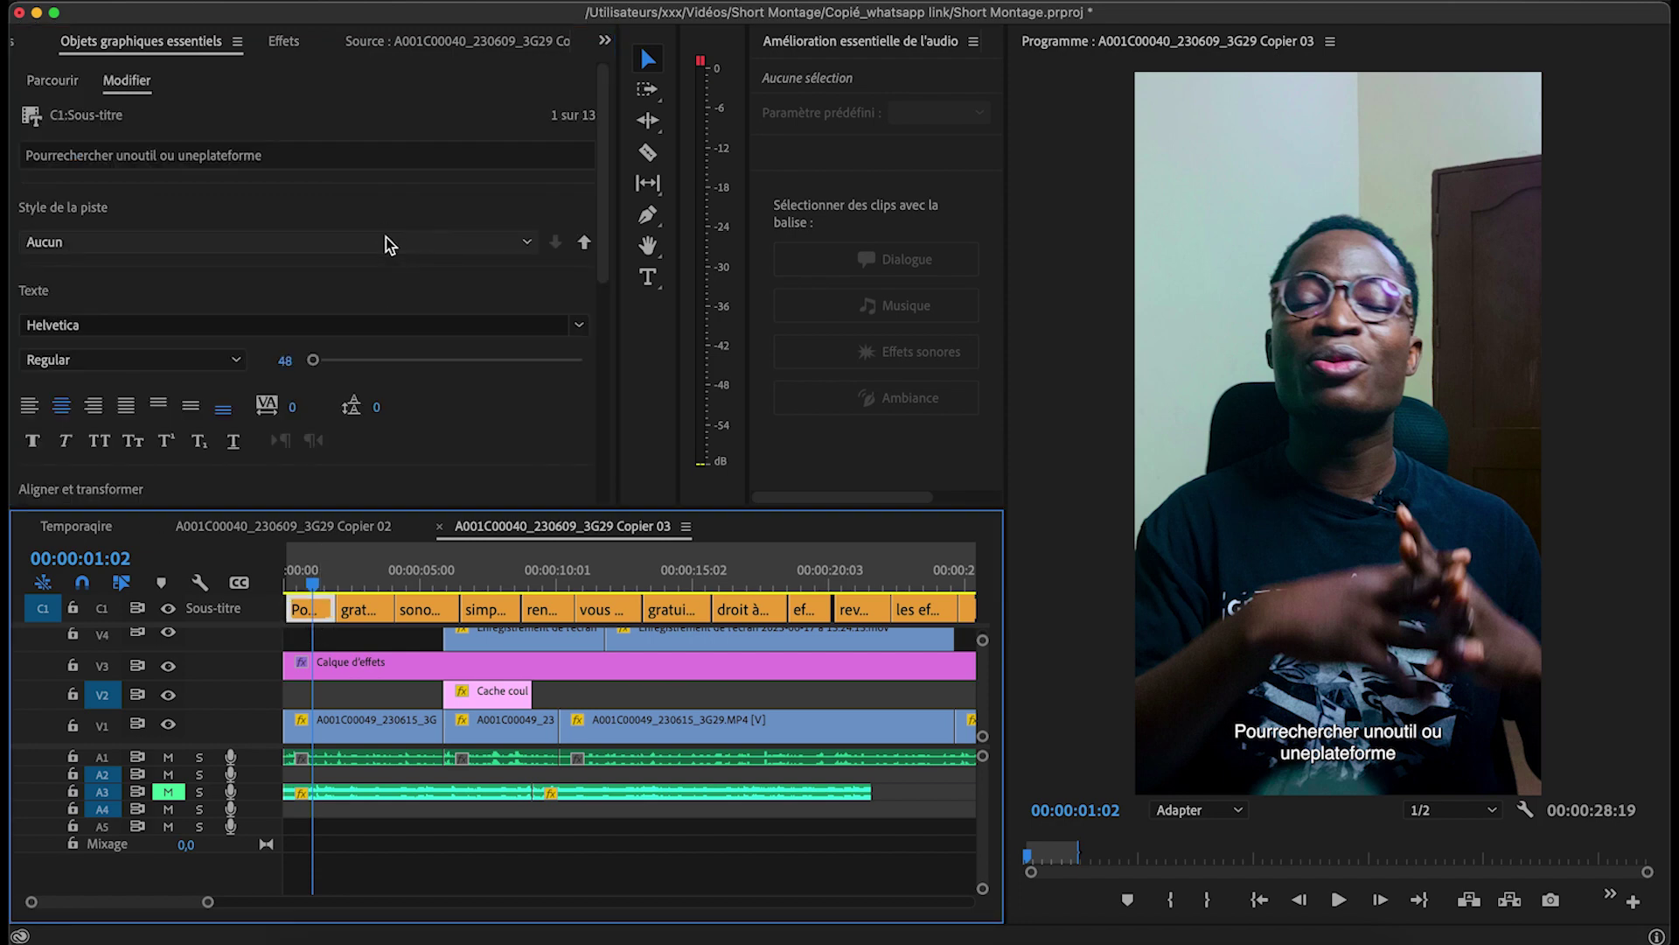
pyautogui.scroll(-5, 563, 404)
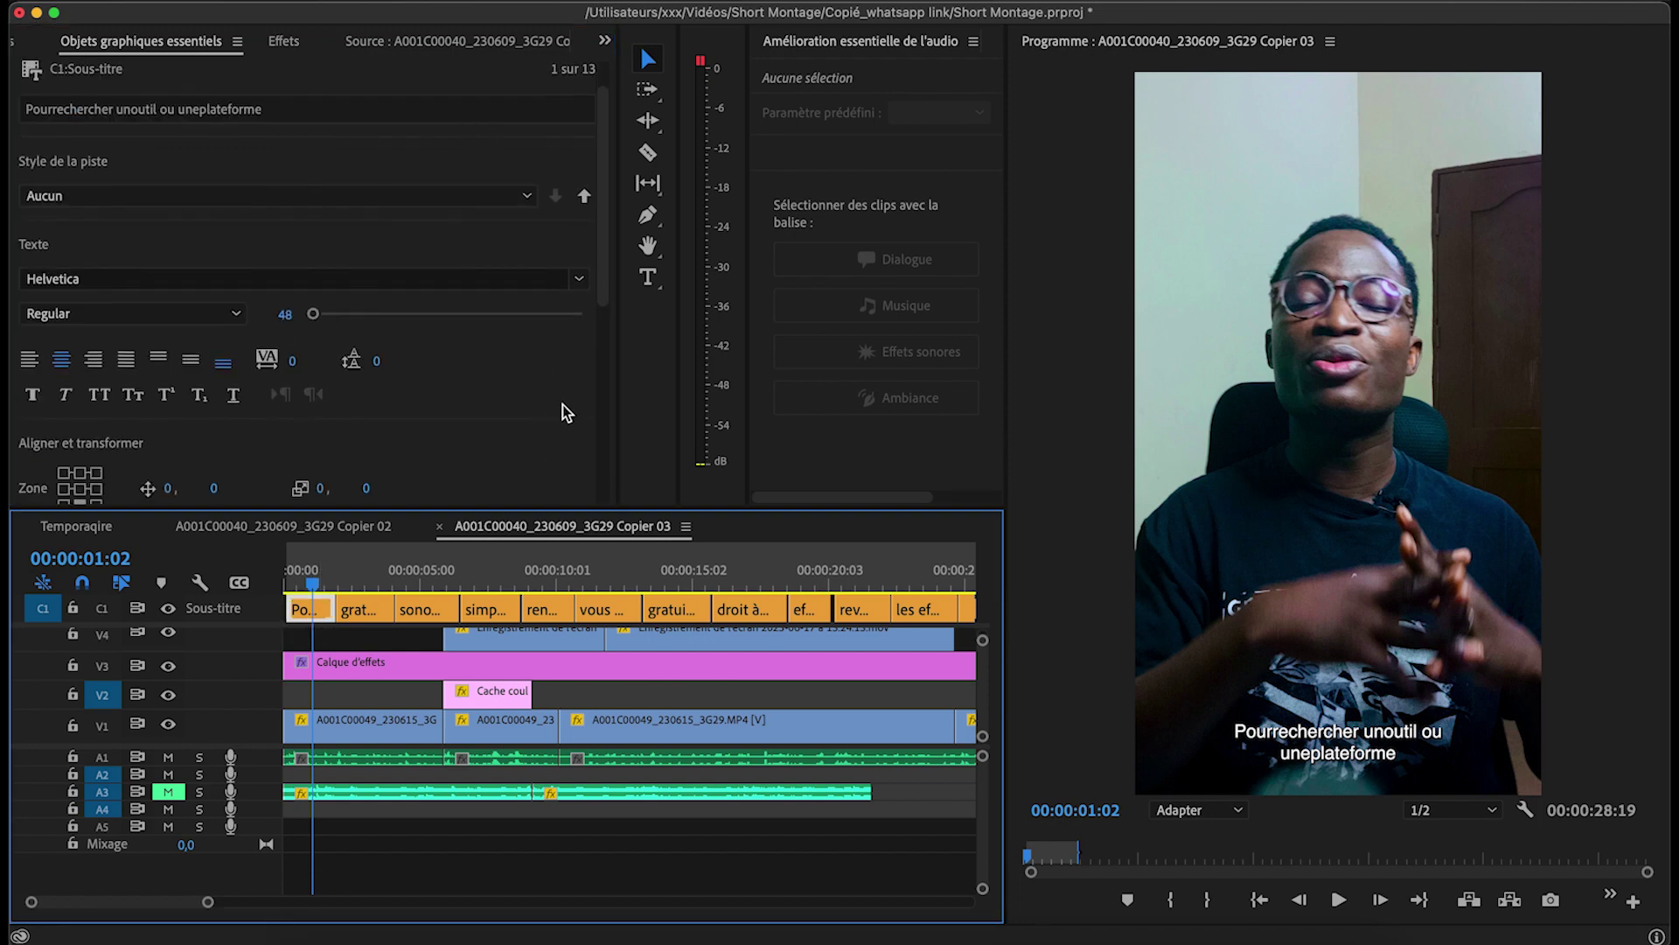
pyautogui.scroll(3, 563, 409)
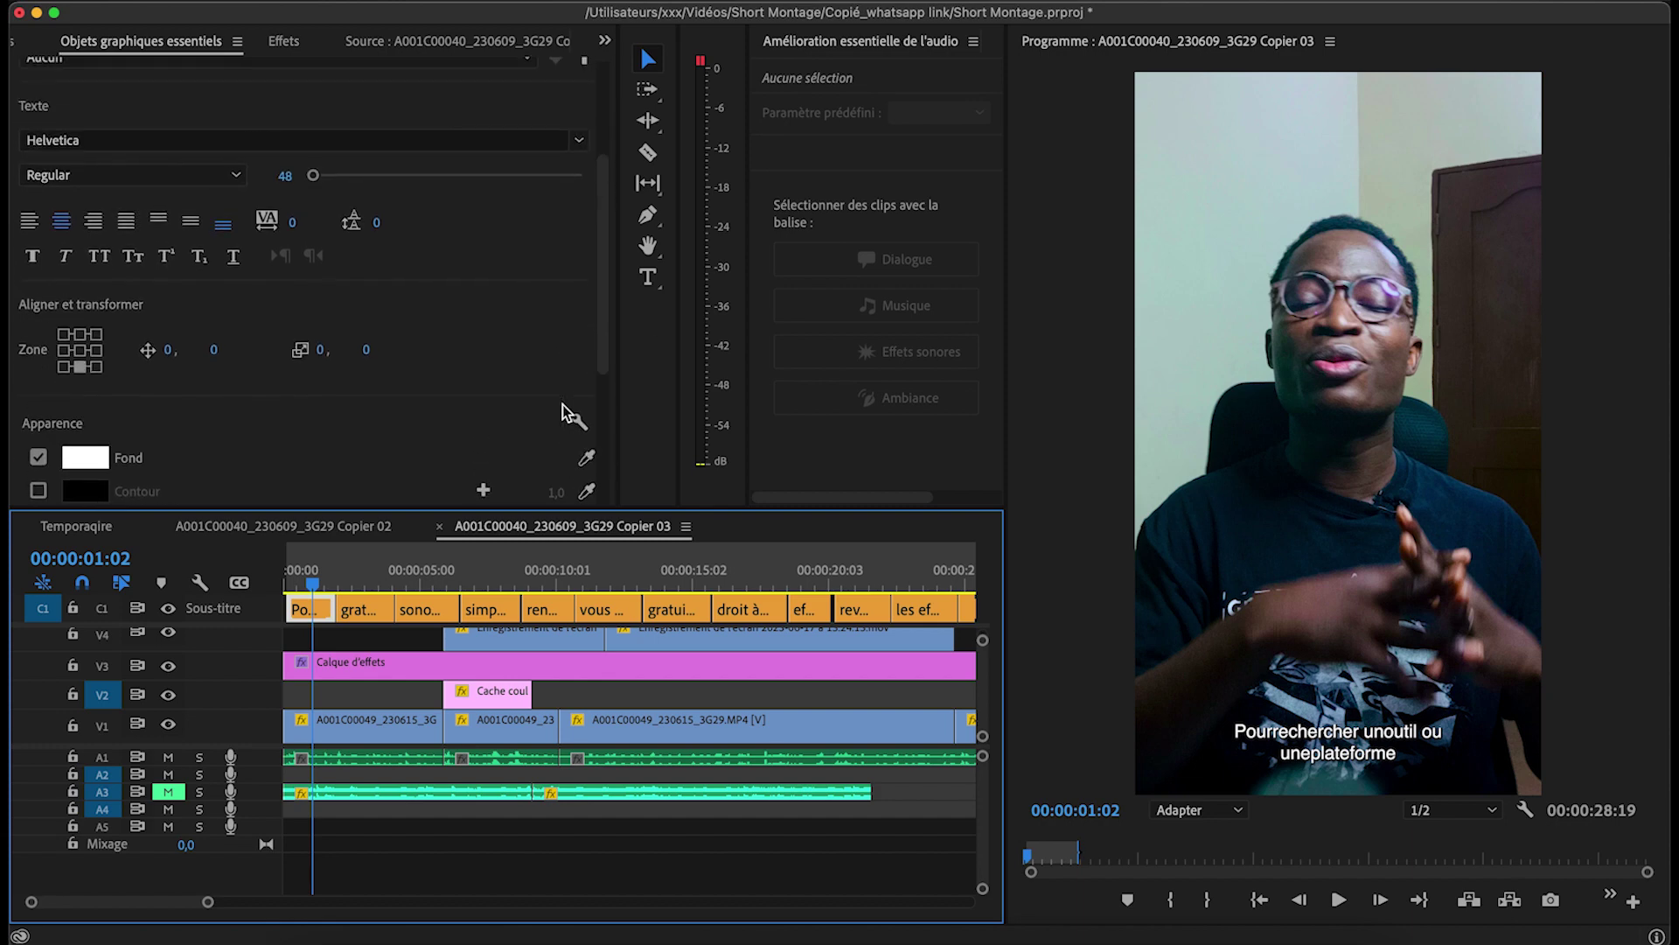
pyautogui.scroll(-2, 564, 409)
pyautogui.scroll(2, 565, 411)
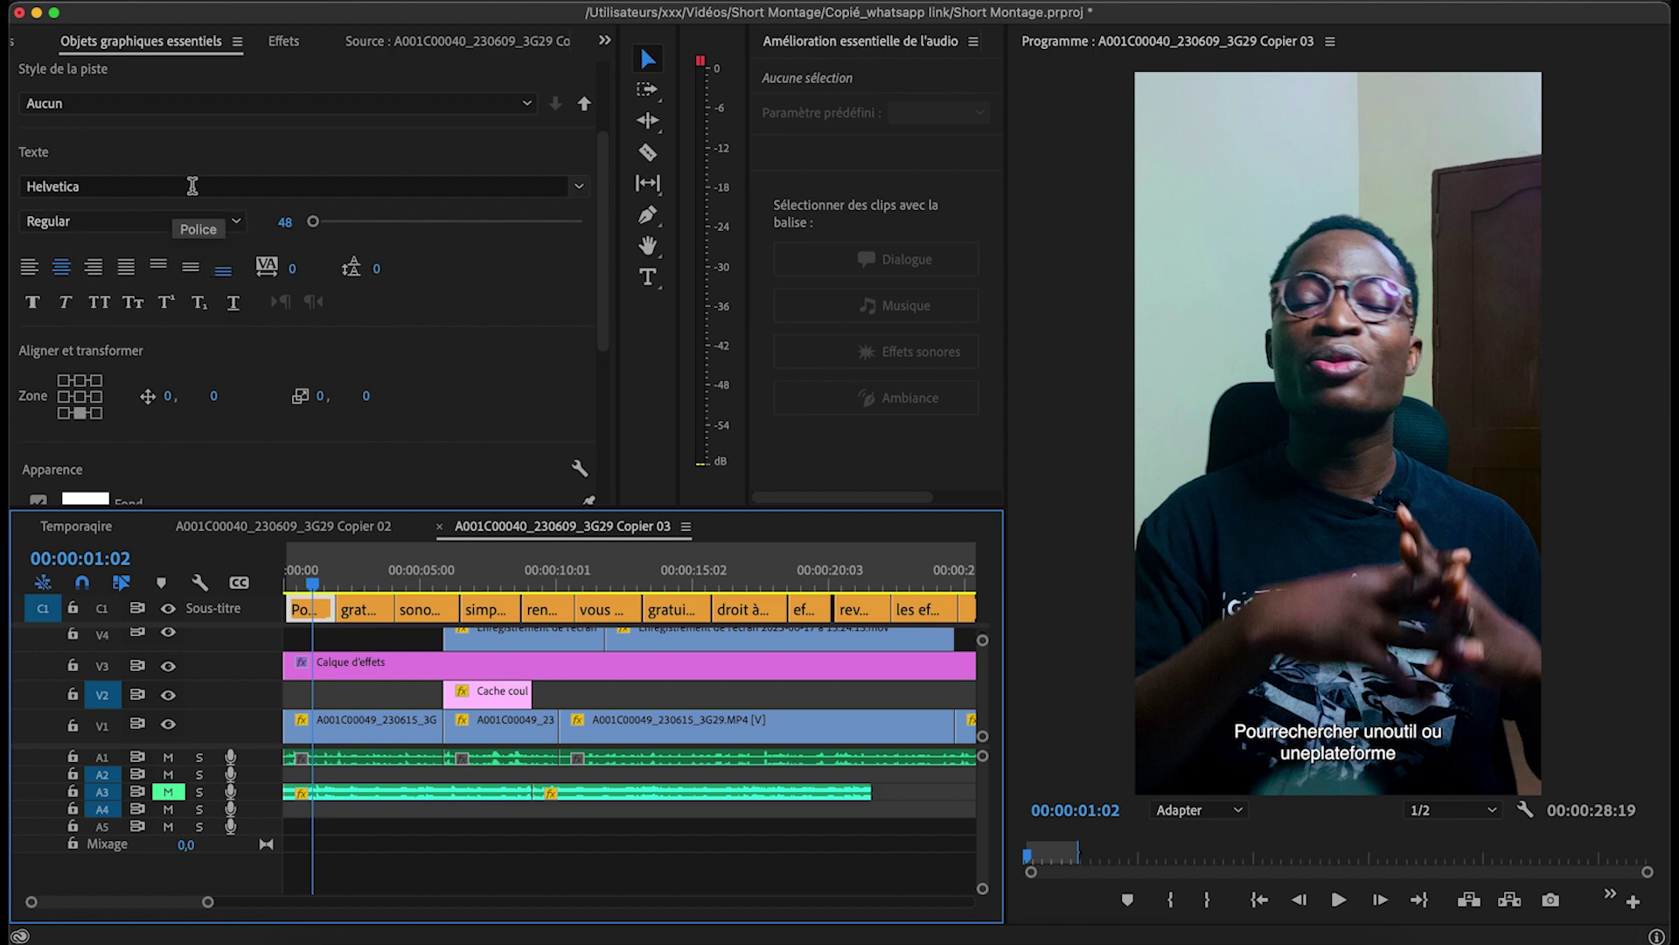
pyautogui.click(196, 185)
pyautogui.write('MON')
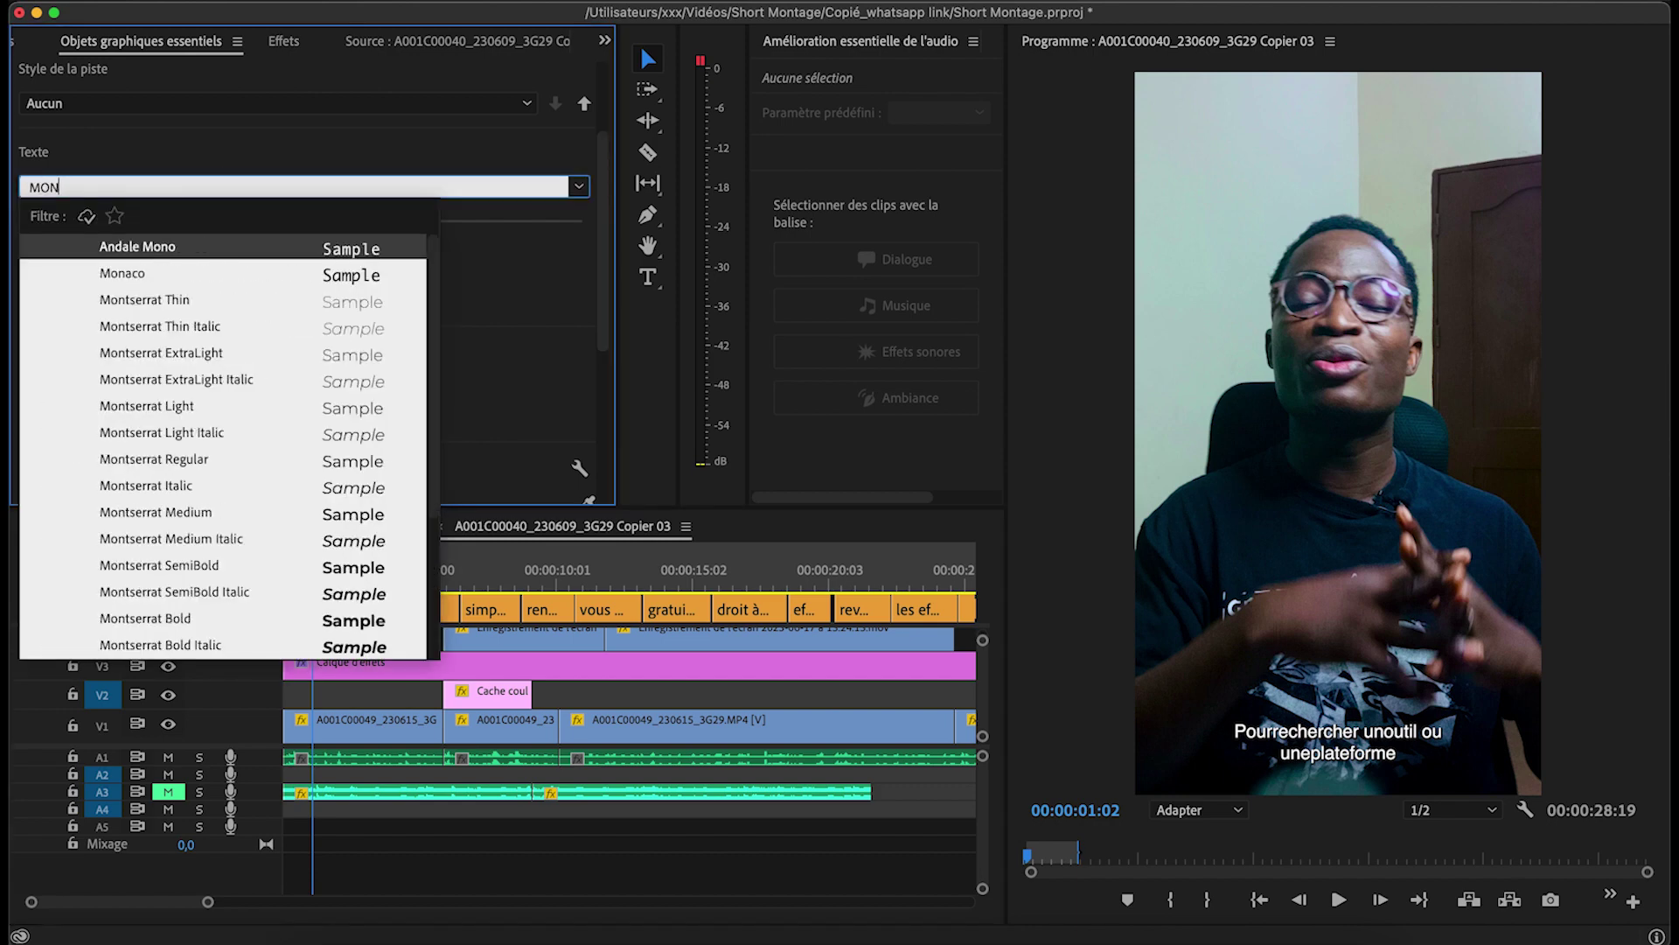
pyautogui.click(272, 623)
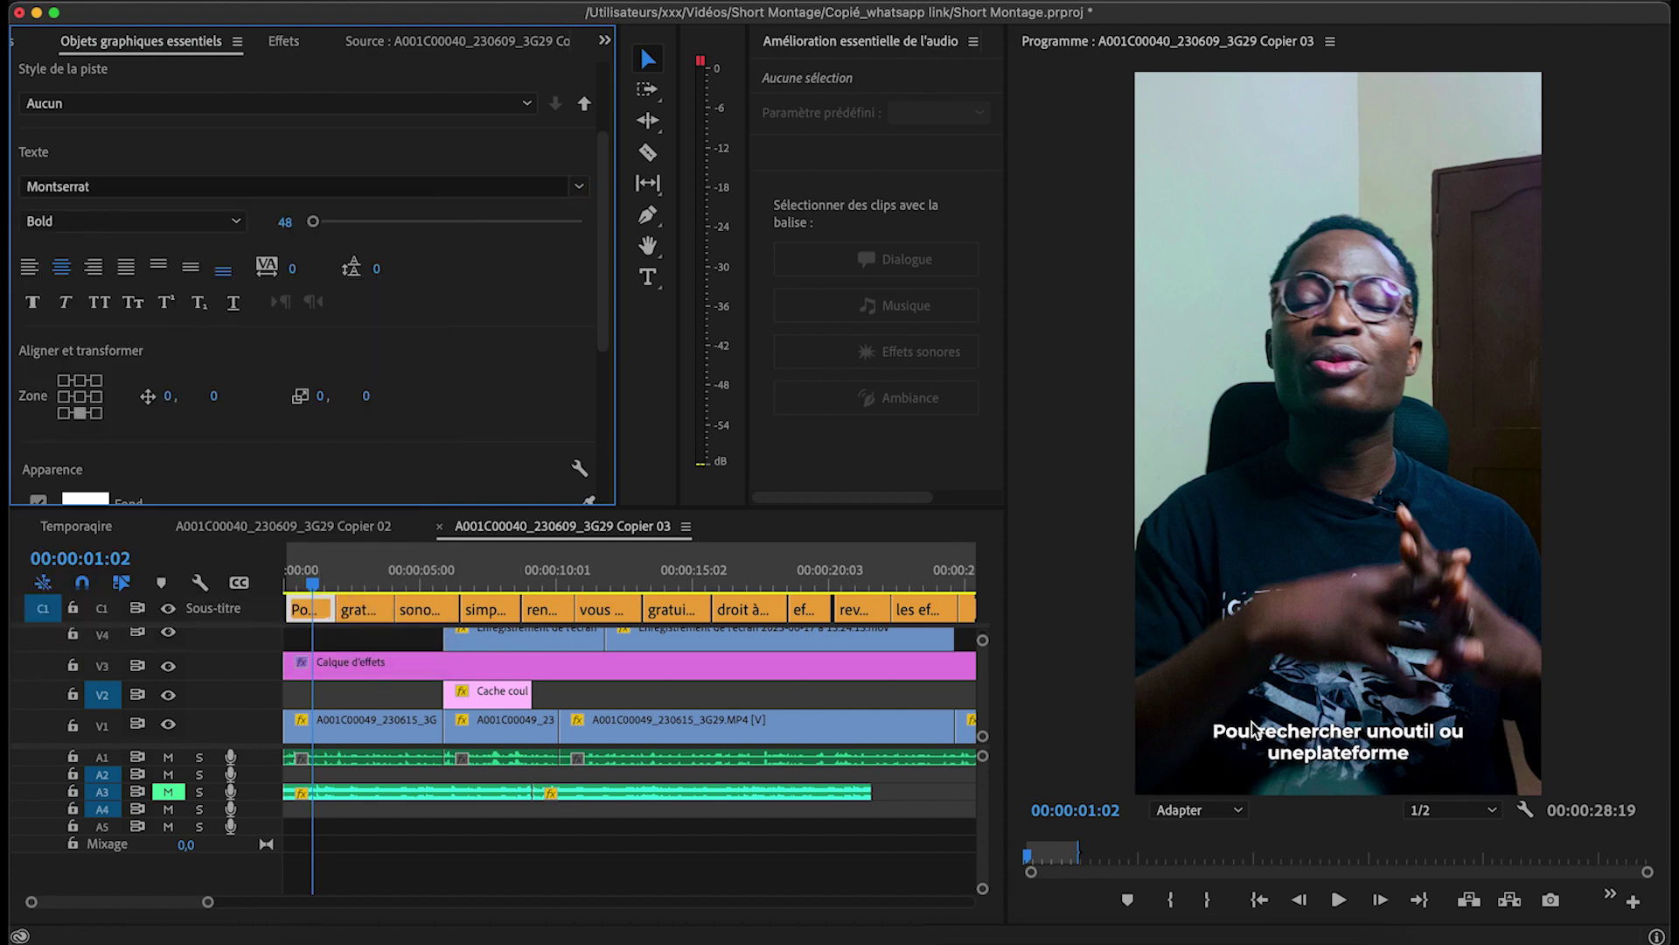
# Turn on the caption's Contour outline with width 20 and preview the result
pyautogui.moveTo(609, 329); pyautogui.dragTo(612, 463)
pyautogui.click(37, 279)
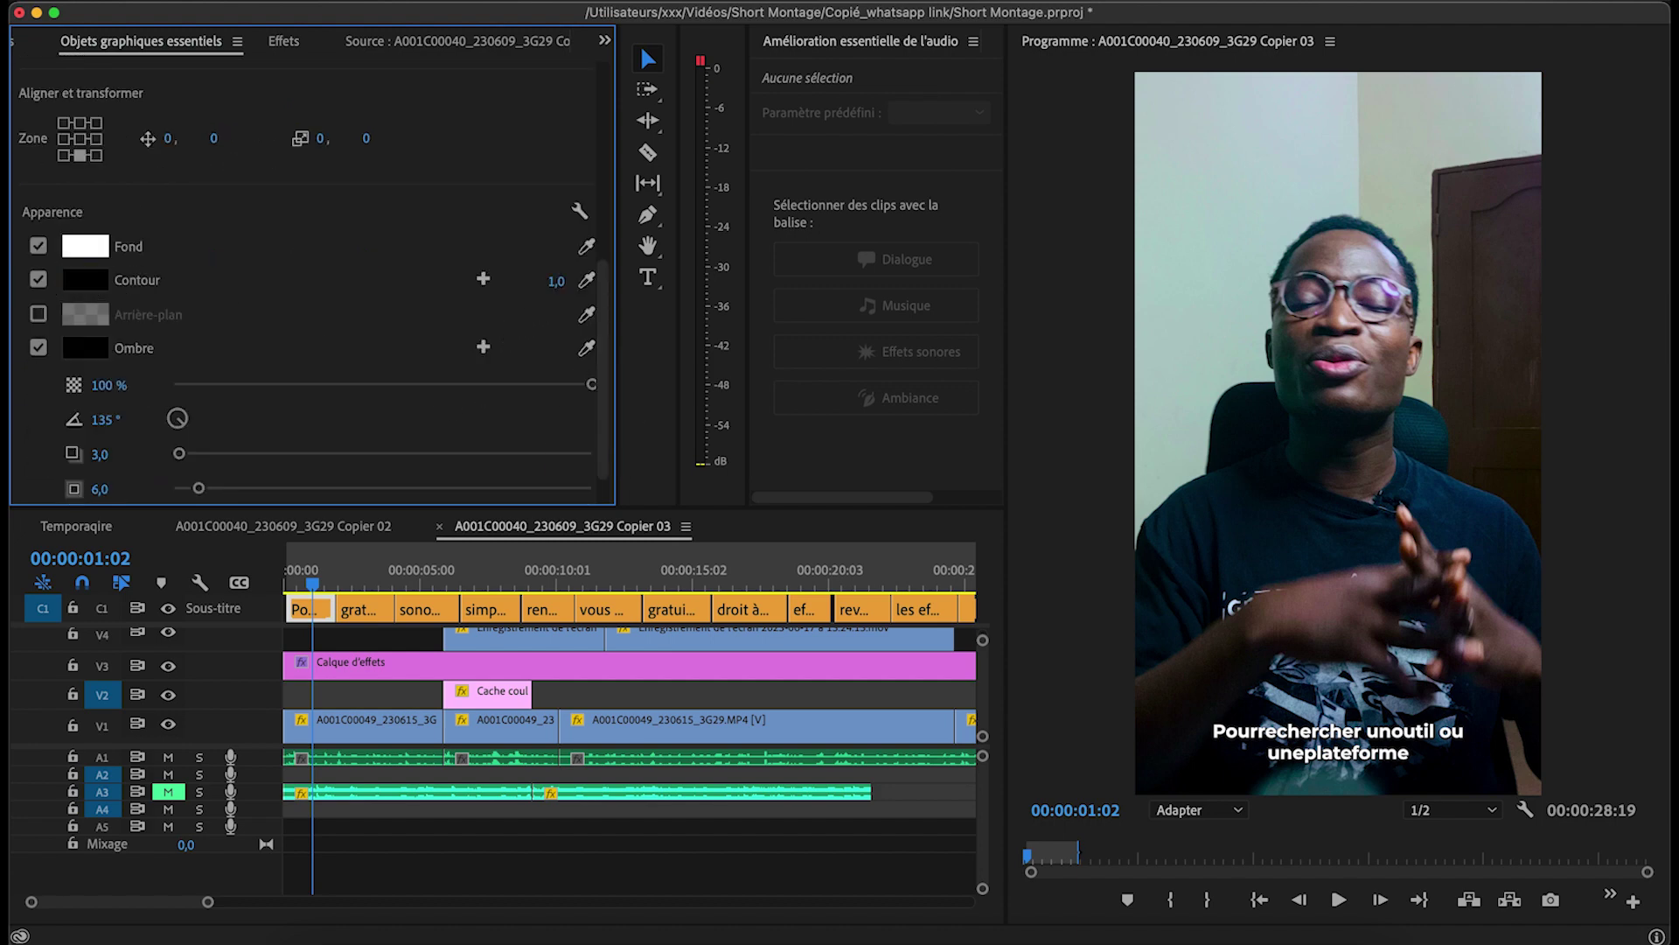
pyautogui.moveTo(555, 281); pyautogui.dragTo(572, 281)
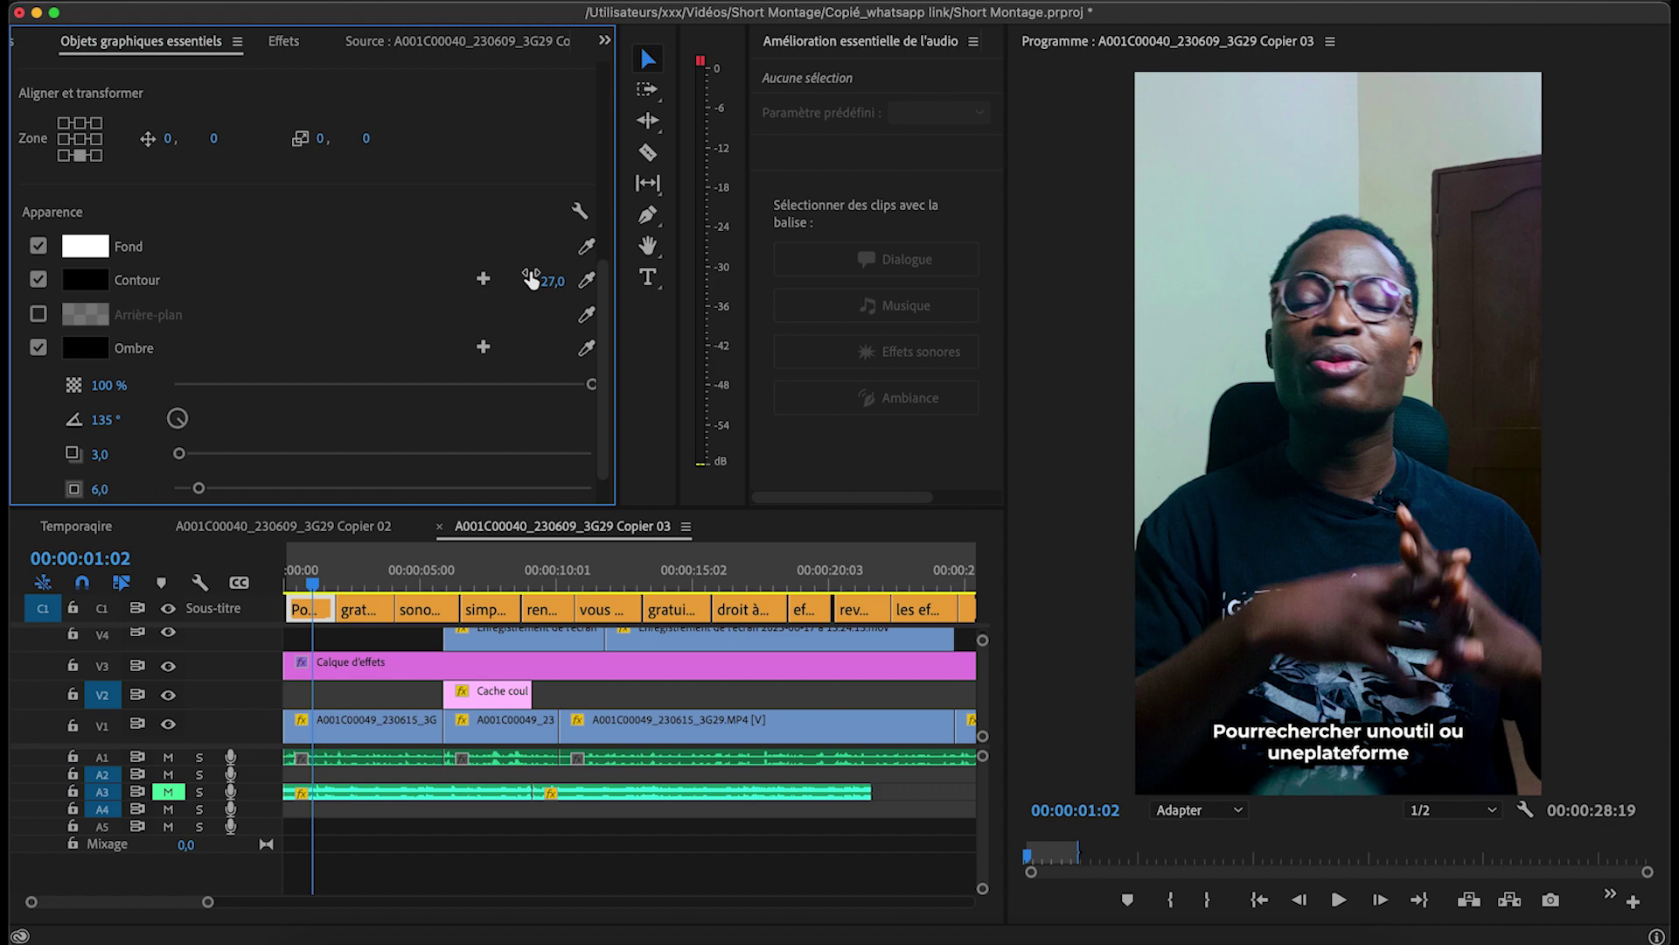
pyautogui.write('2')
pyautogui.press('Return')
pyautogui.scroll(-2, 228, 355)
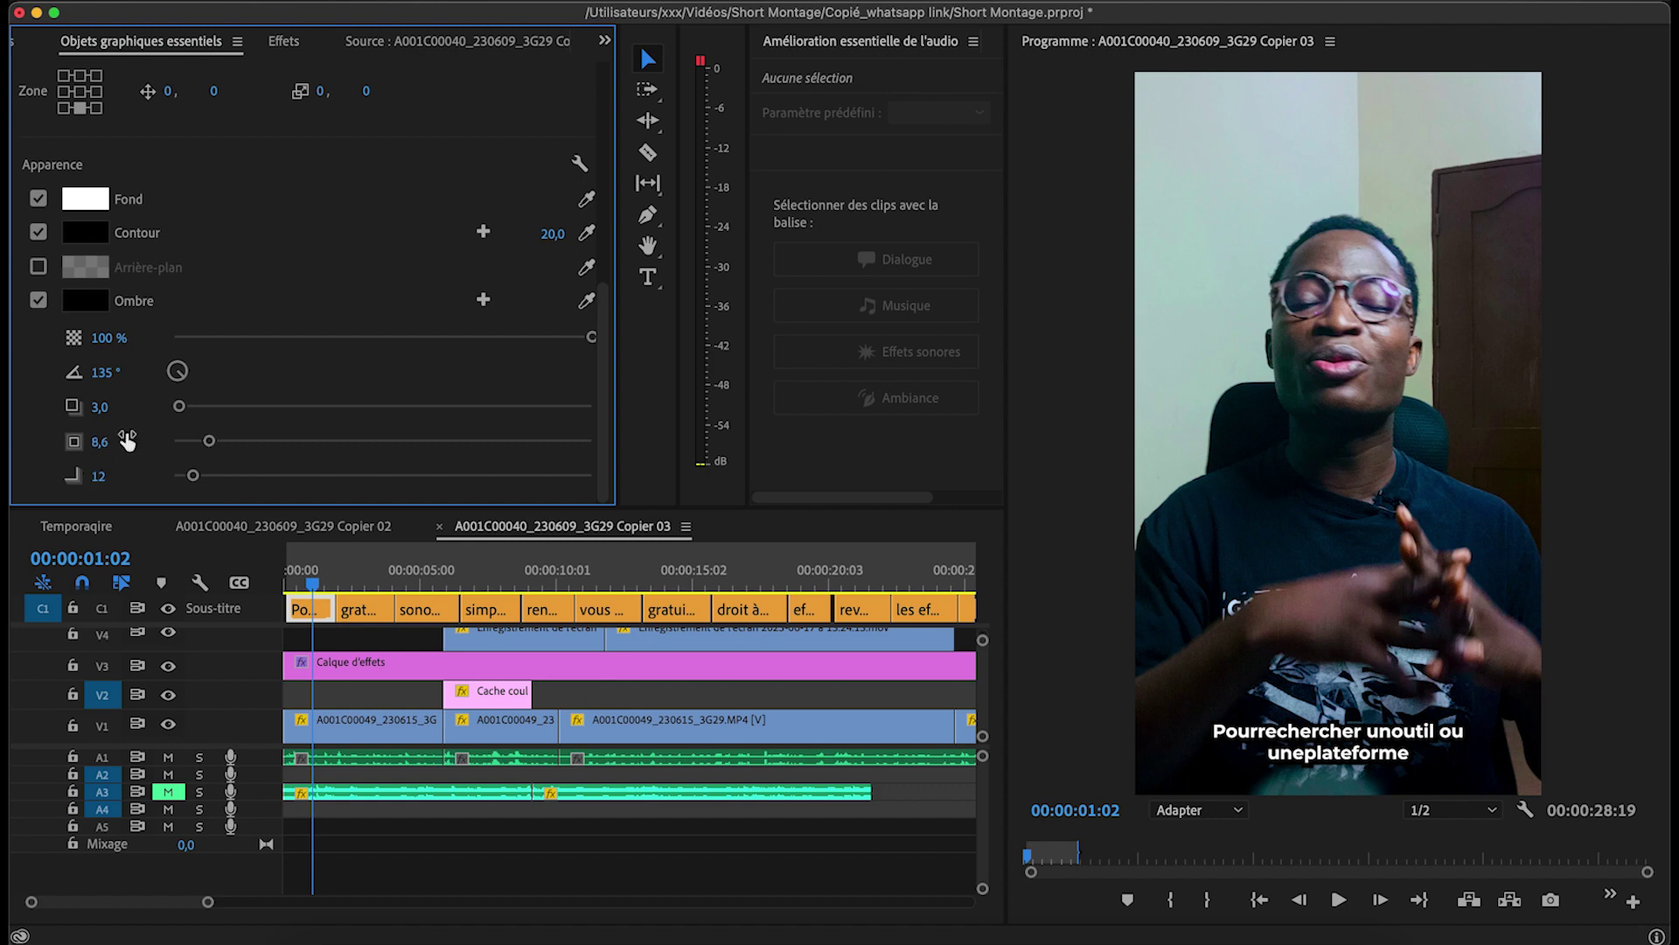
pyautogui.click(314, 583)
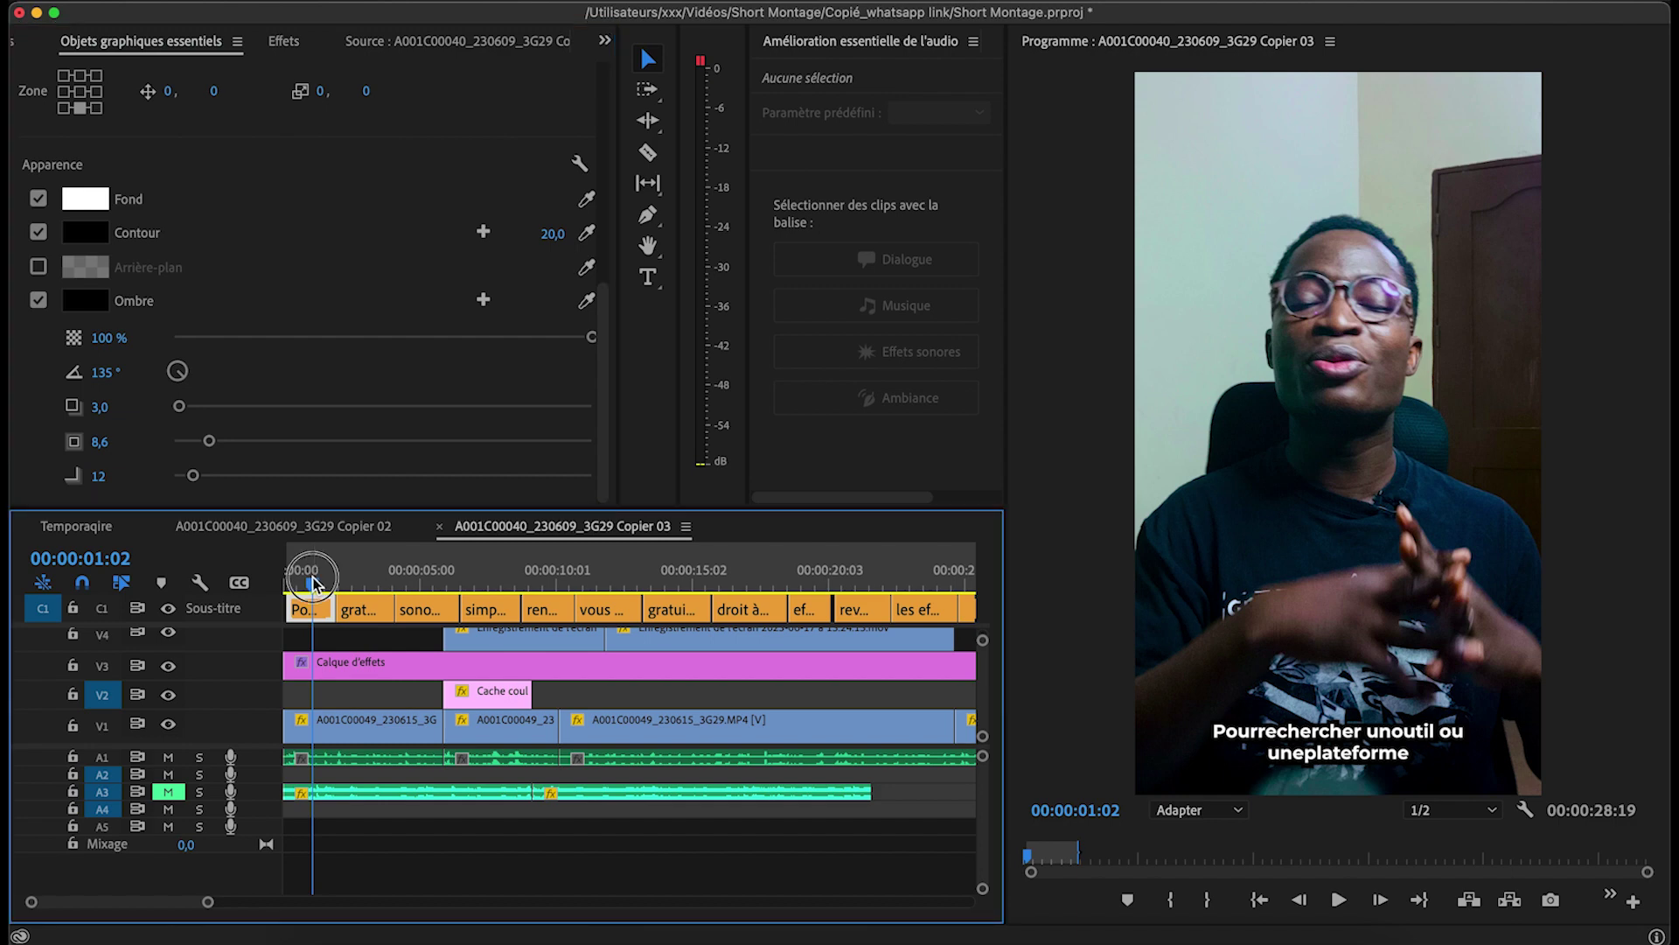
pyautogui.moveTo(314, 583)
pyautogui.mouseDown()
pyautogui.moveTo(346, 577)
pyautogui.moveTo(312, 579)
pyautogui.mouseUp()
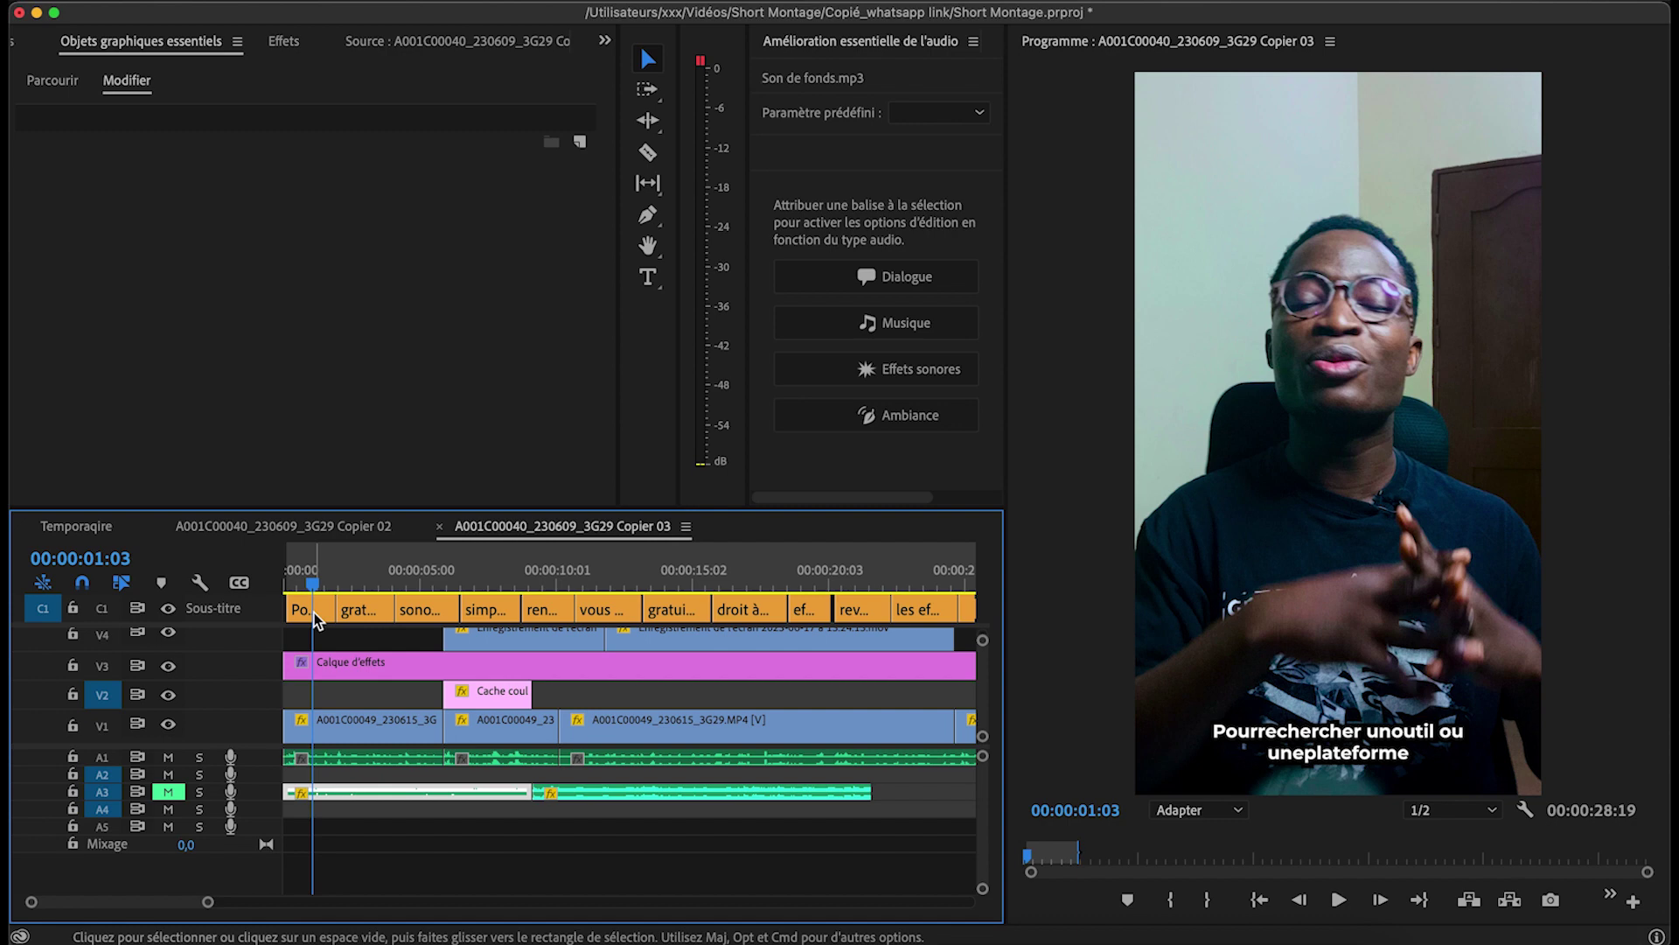
# Push the first subtitle's Montserrat Bold outlined style to all subtitles on the track
pyautogui.click(315, 612)
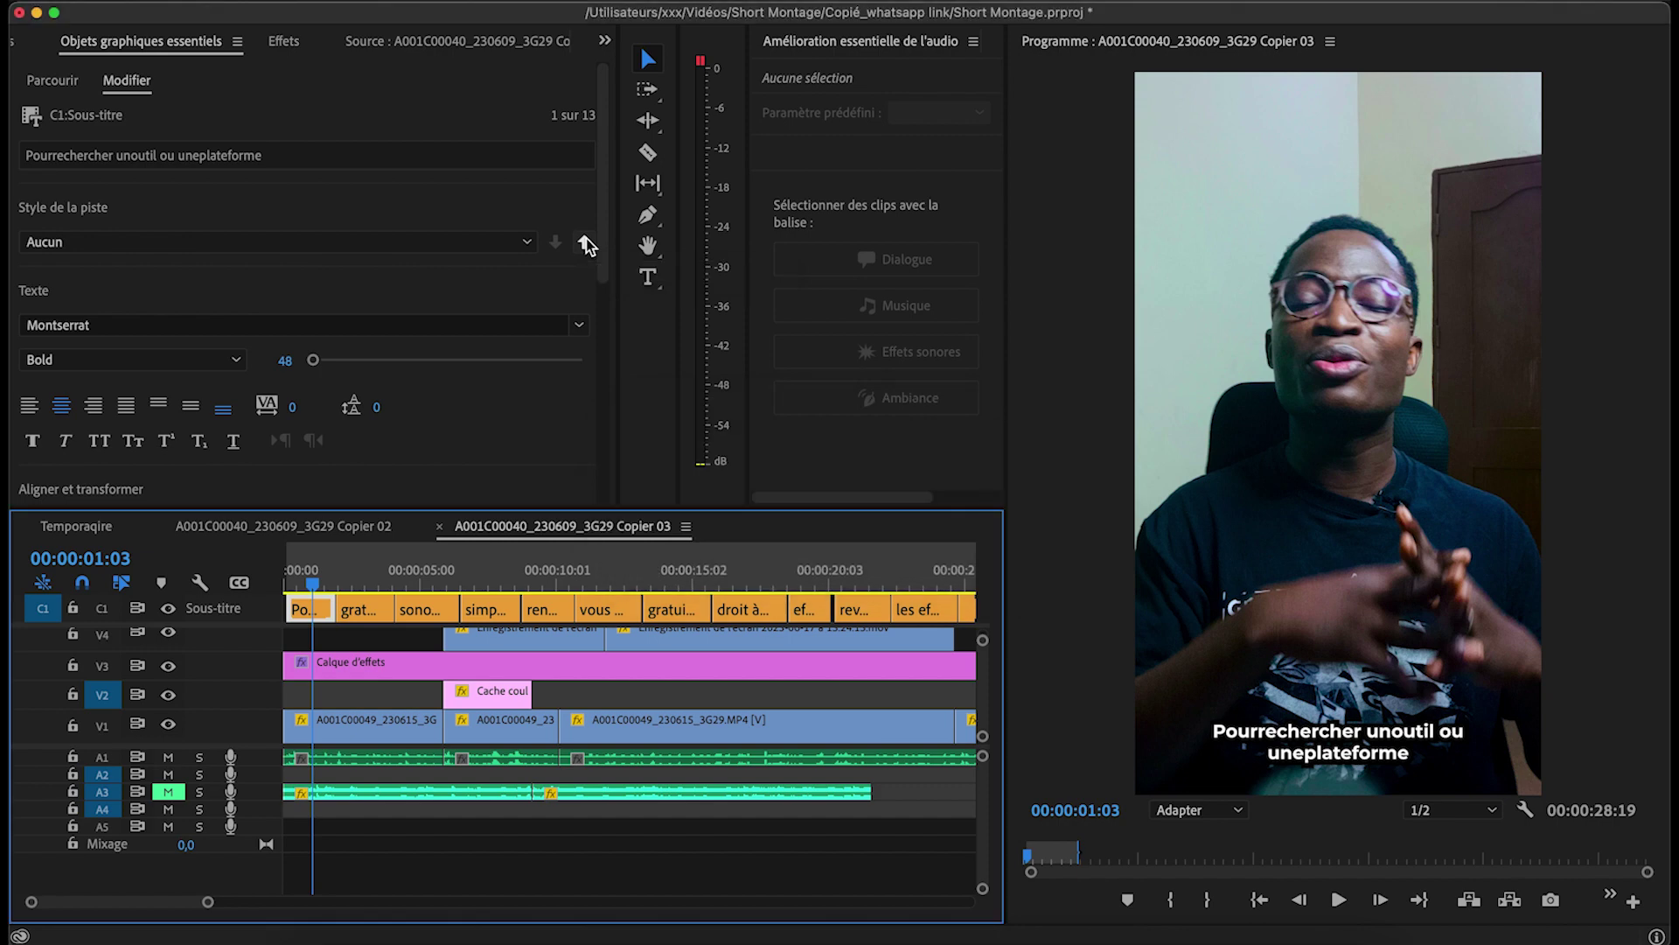
pyautogui.click(585, 241)
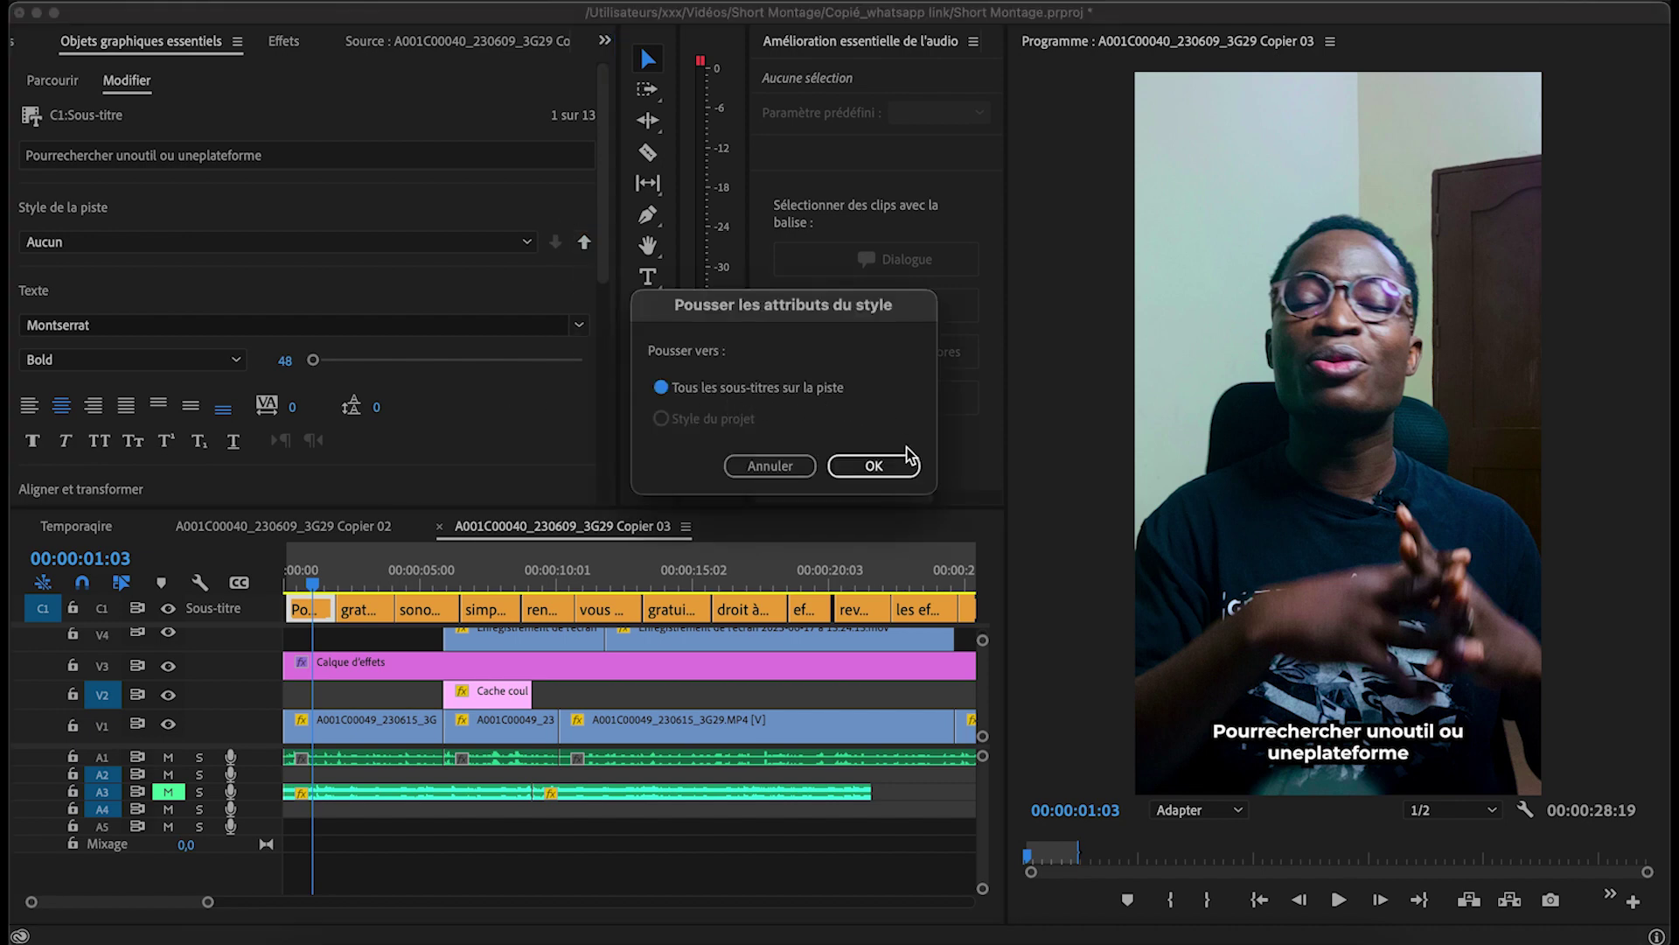
pyautogui.click(887, 469)
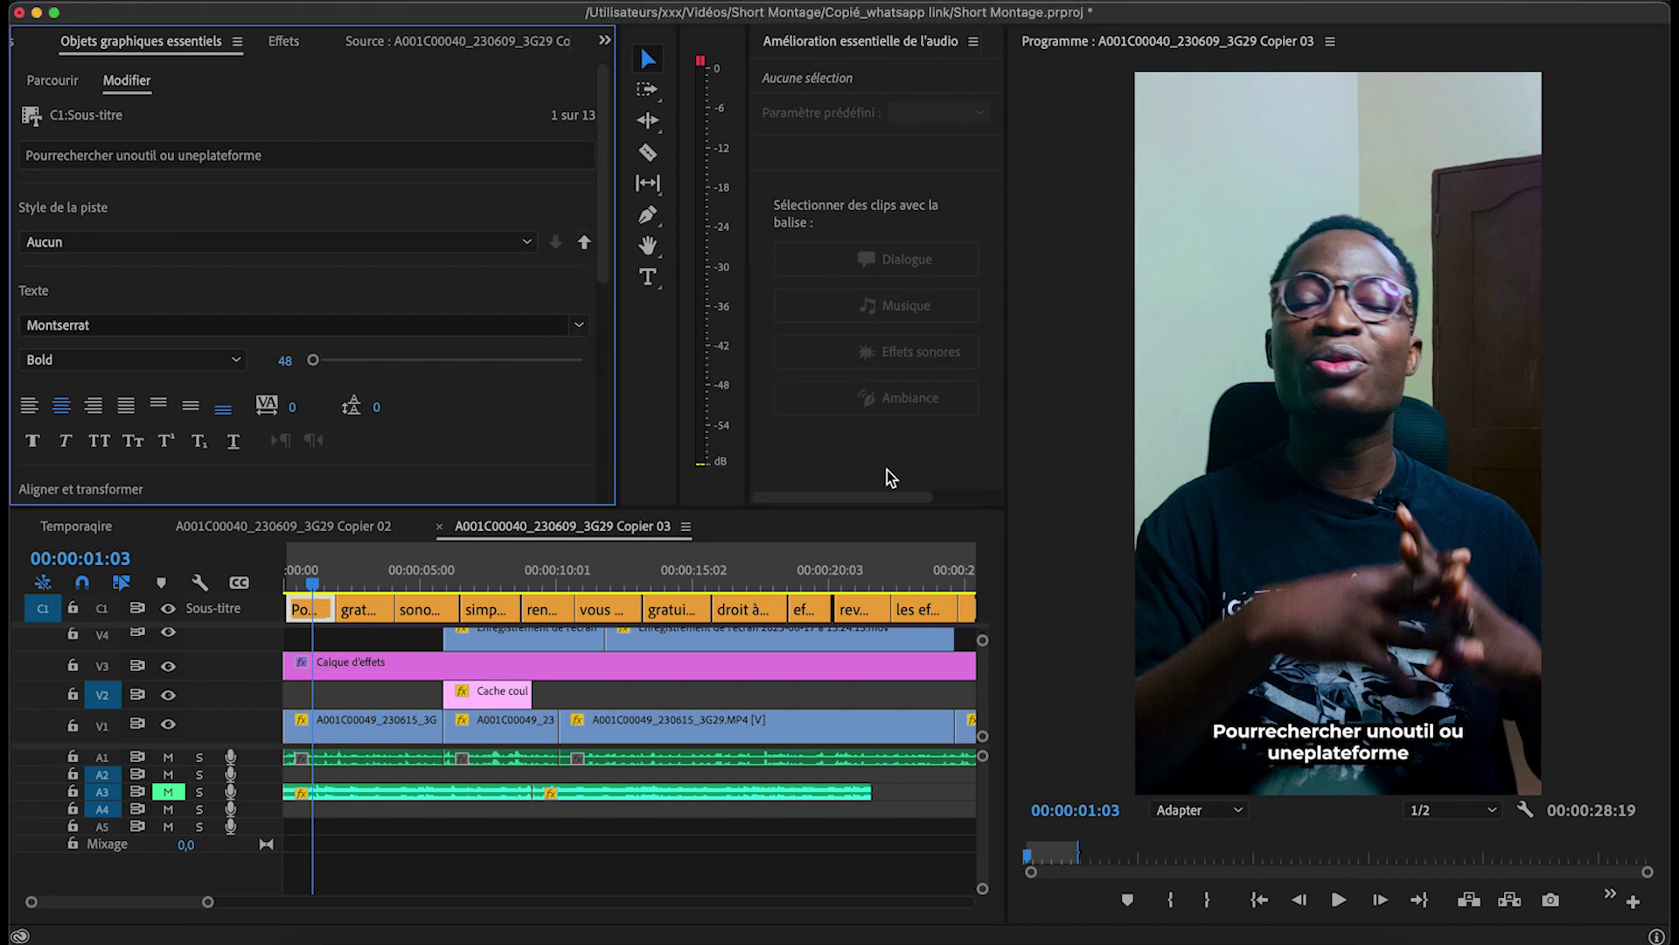
pyautogui.click(360, 583)
pyautogui.moveTo(464, 580); pyautogui.dragTo(602, 586)
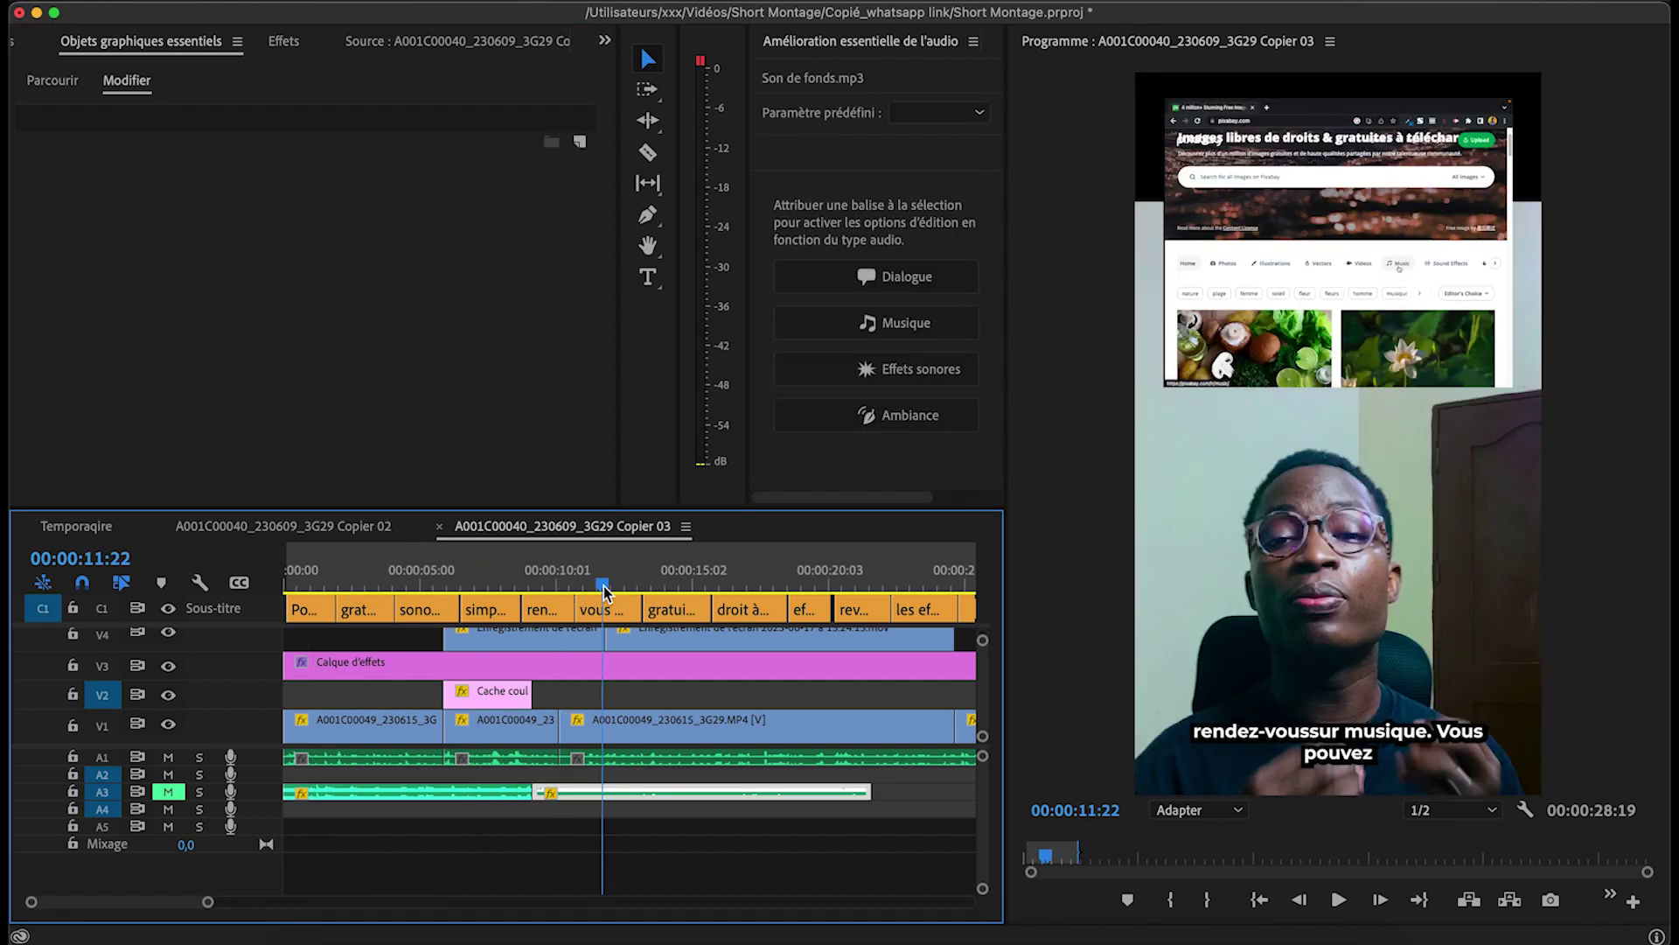
# Play the sequence, unmute music track A3, and save the project with Cmd+S
pyautogui.press('l')
pyautogui.press('l')
pyautogui.press('l')
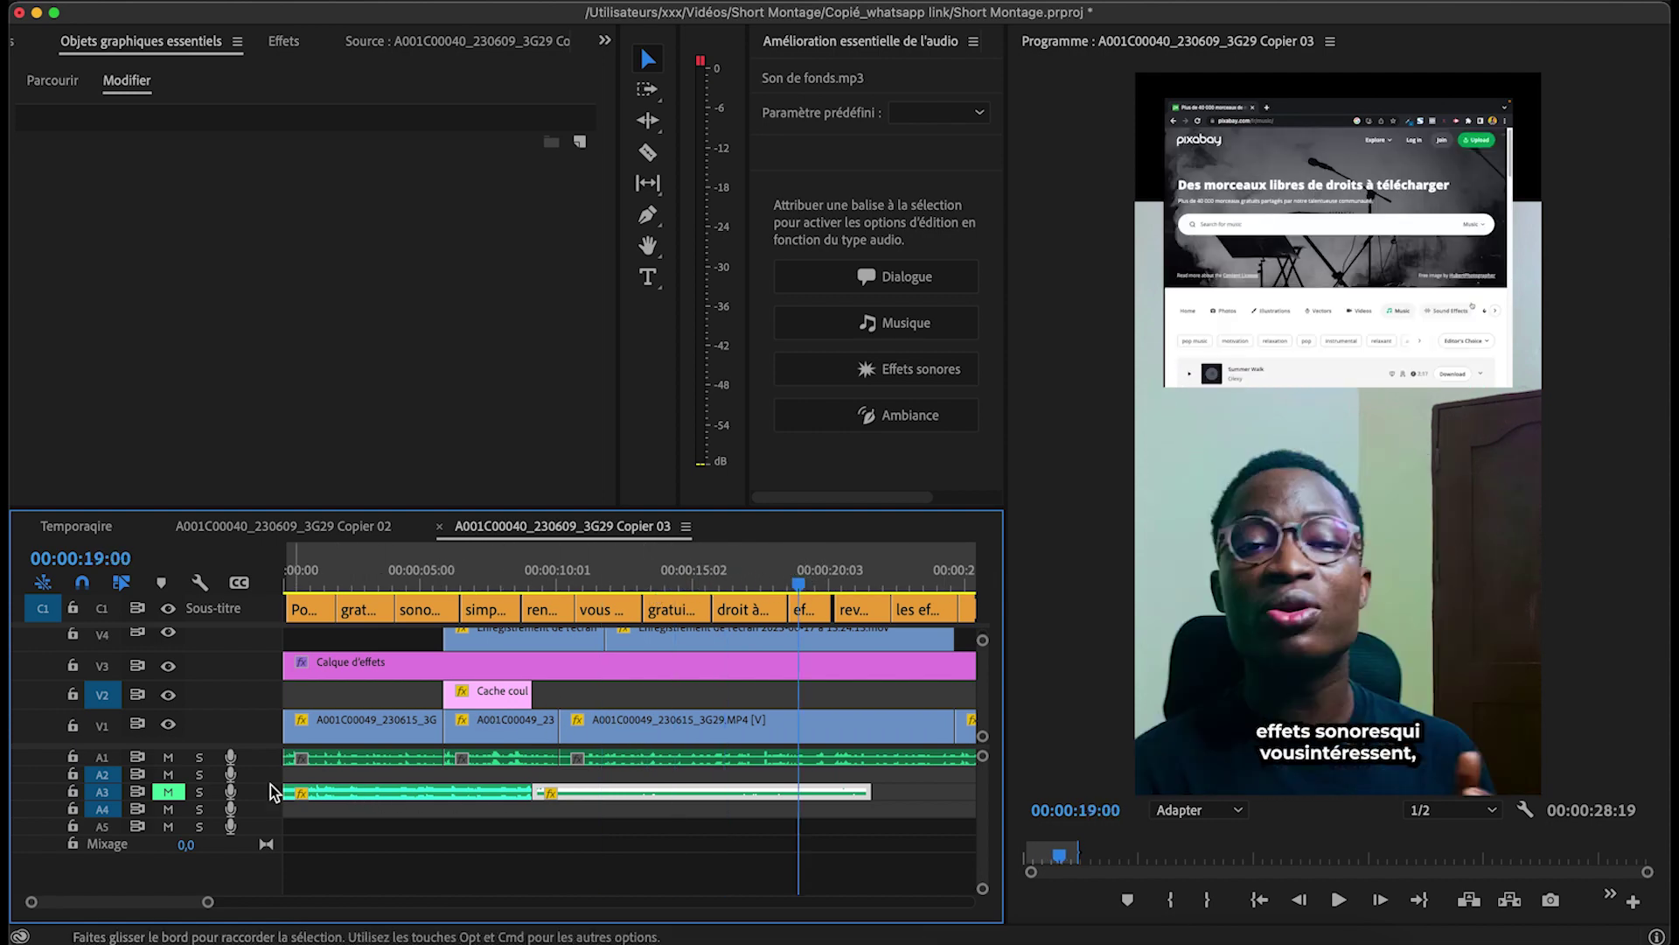
pyautogui.click(169, 793)
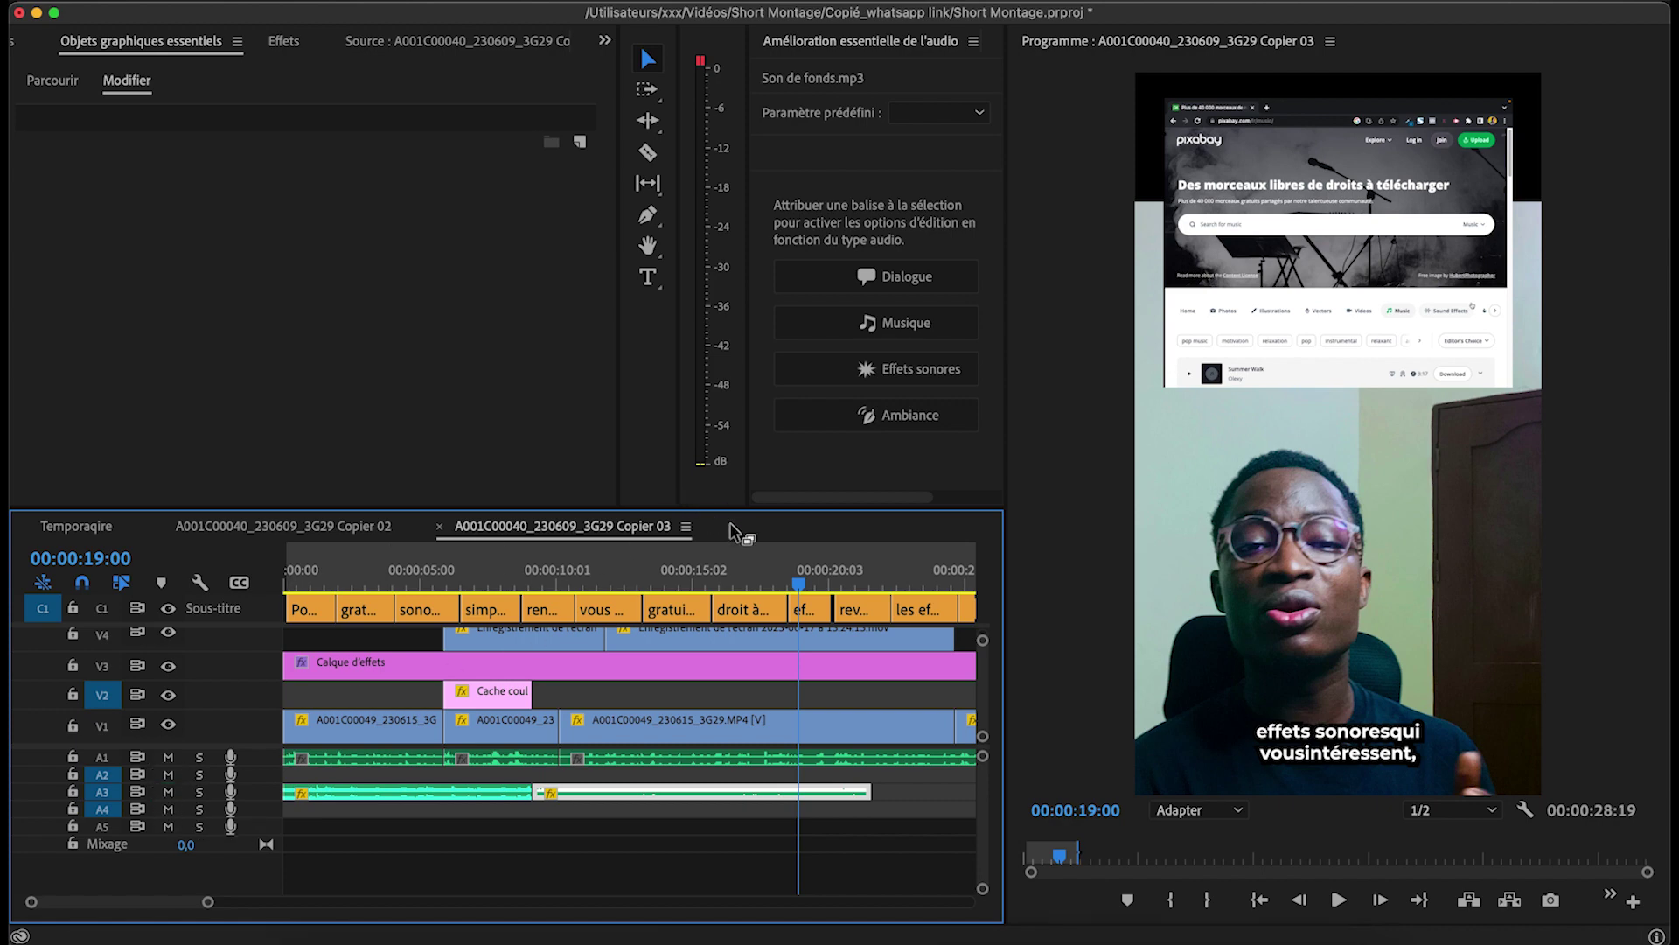
pyautogui.press('super+s')
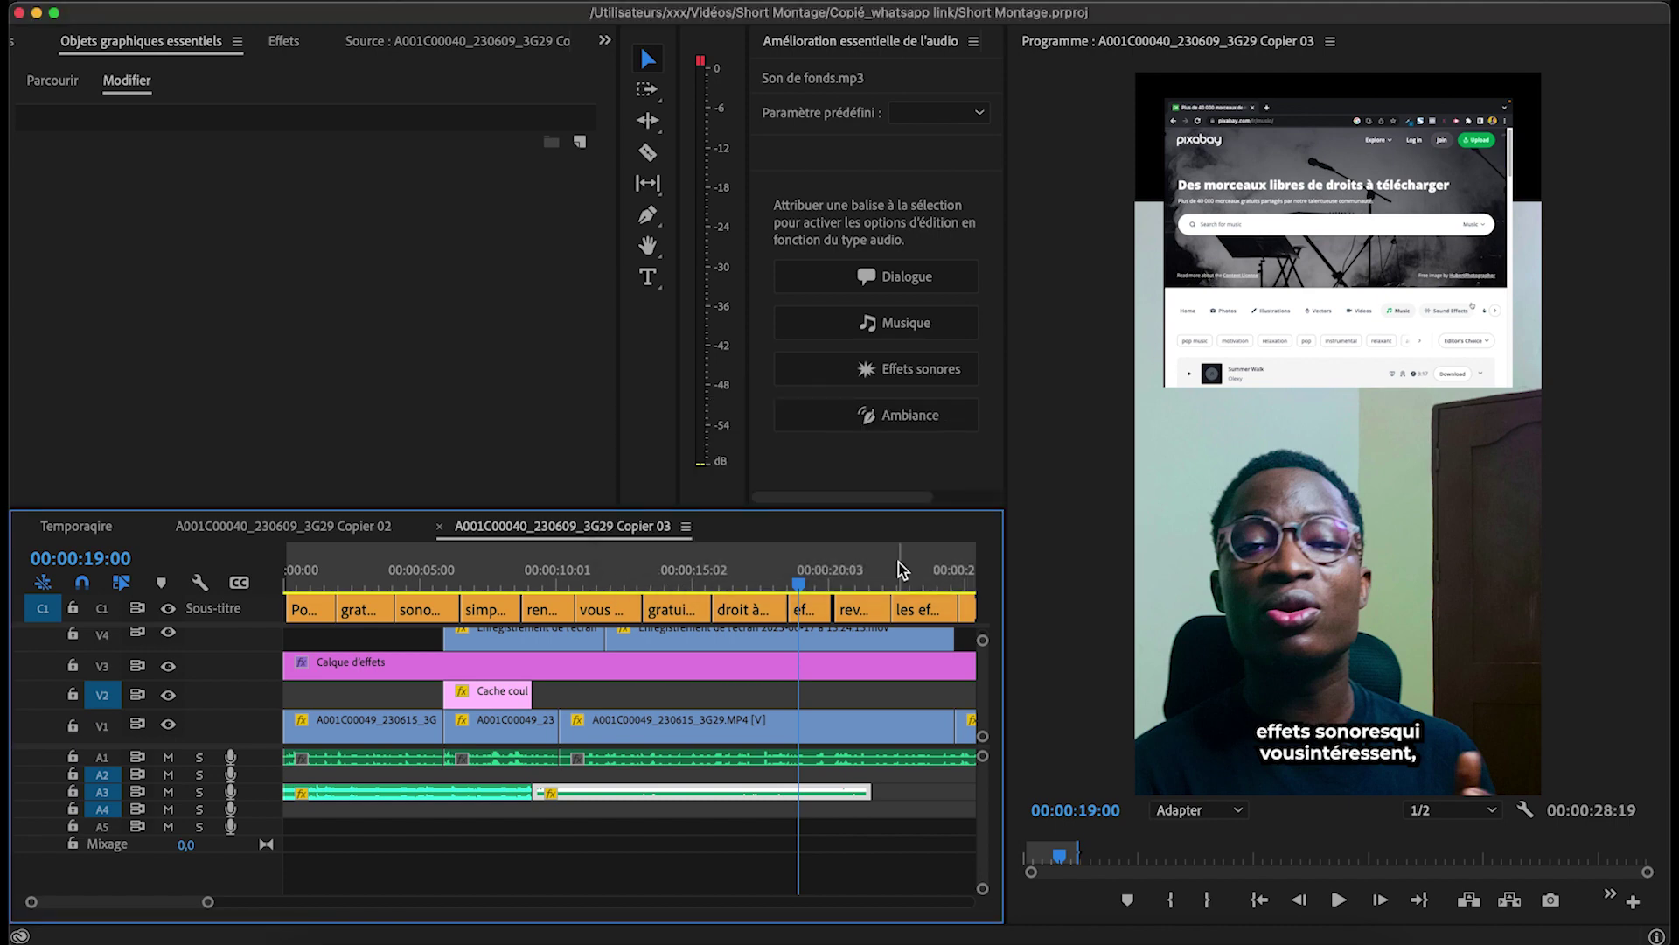